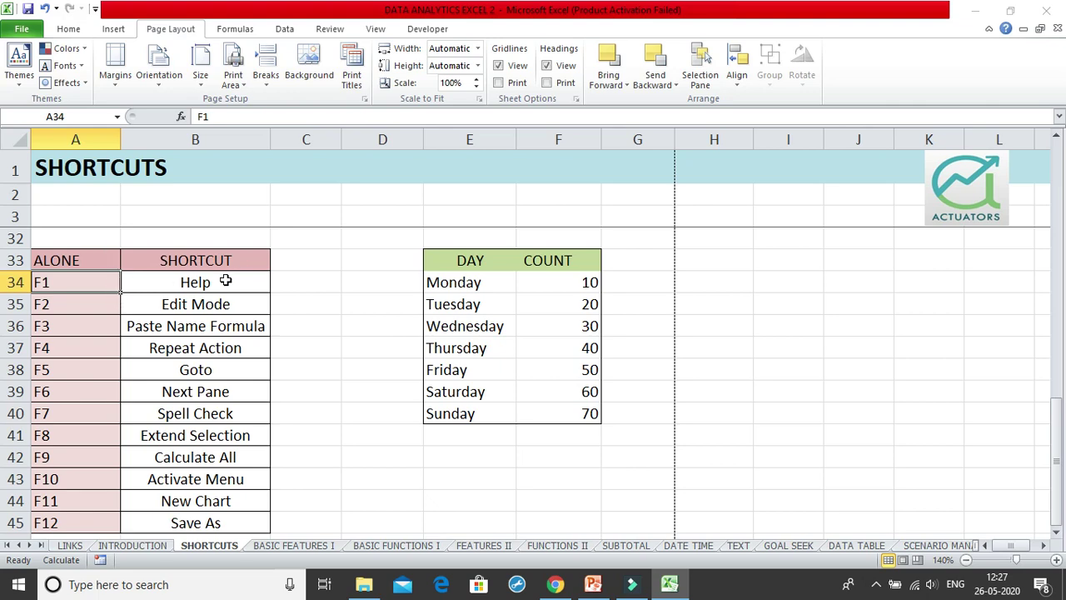
Open Excel Help, search it for SUM, and close the help window
key(F1)
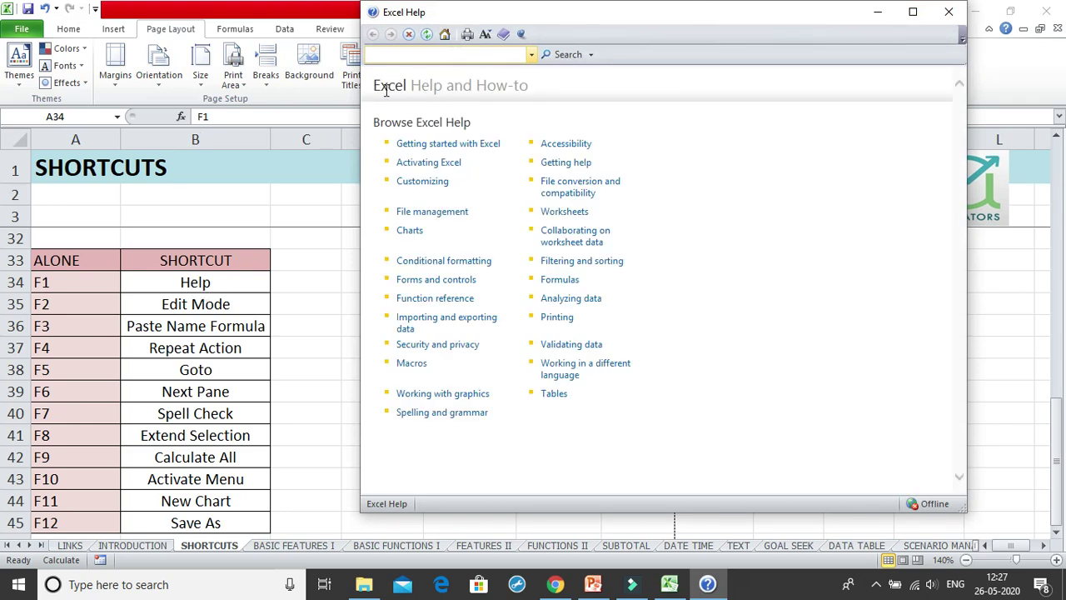
text(SUM)
key(Return)
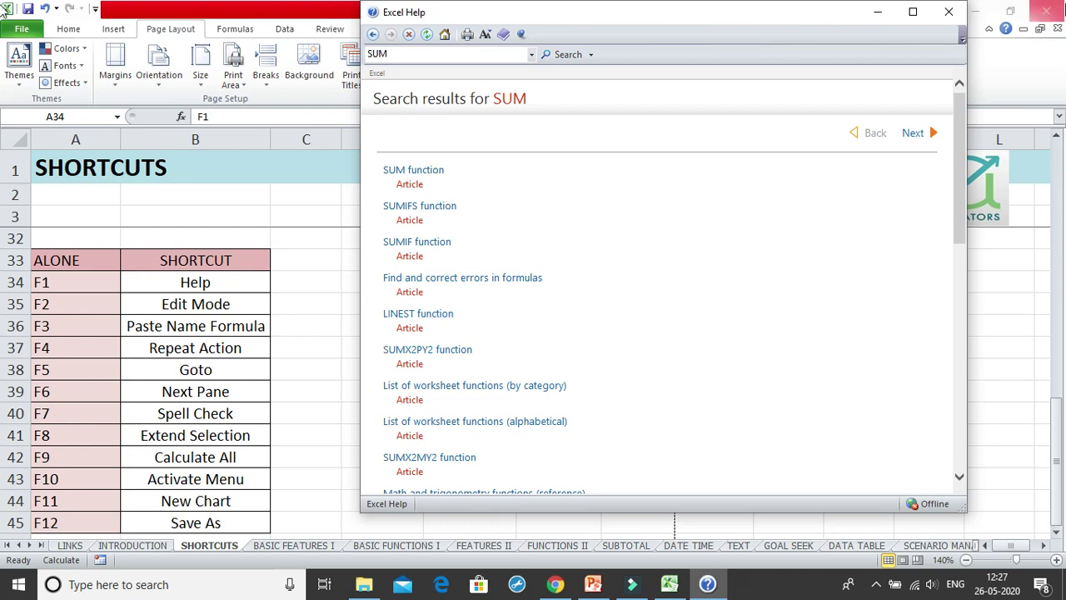
click(948, 13)
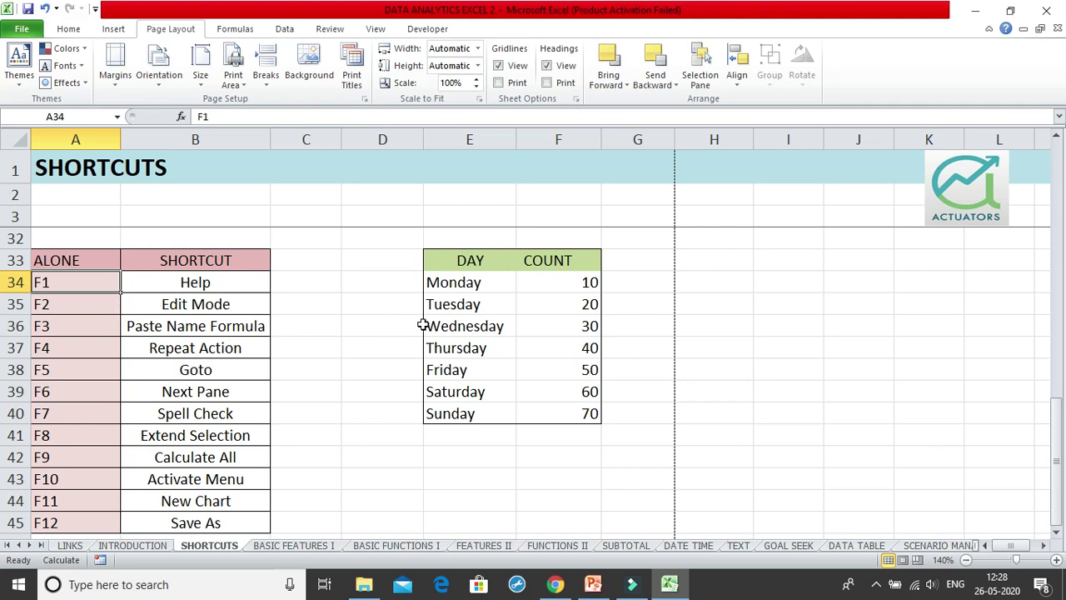
Try in-cell editing on the Tuesday entry in cell E35, then leave the cell
click(447, 307)
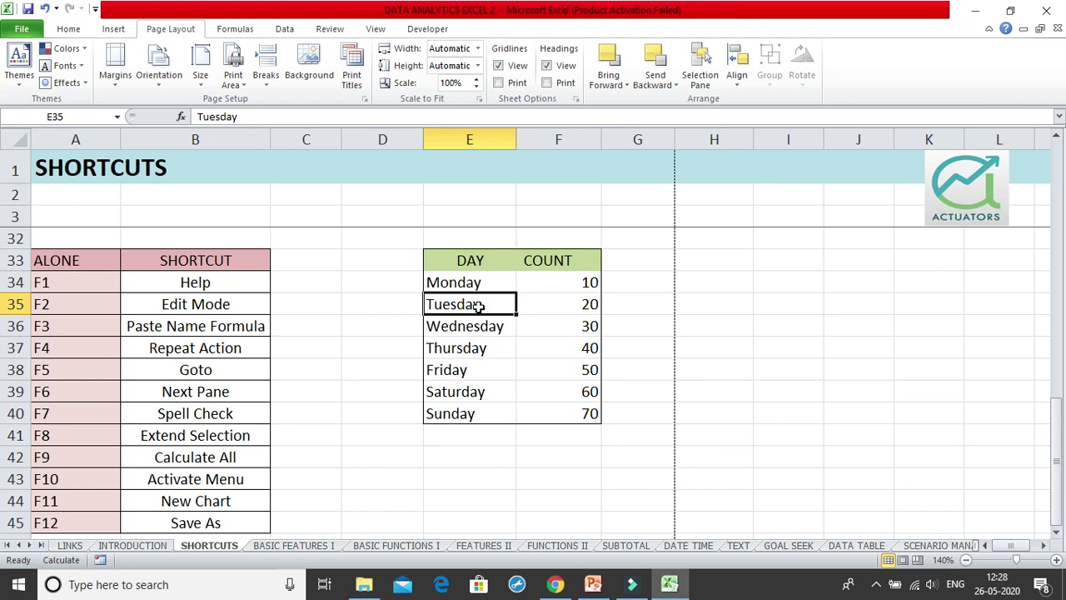
key(F2)
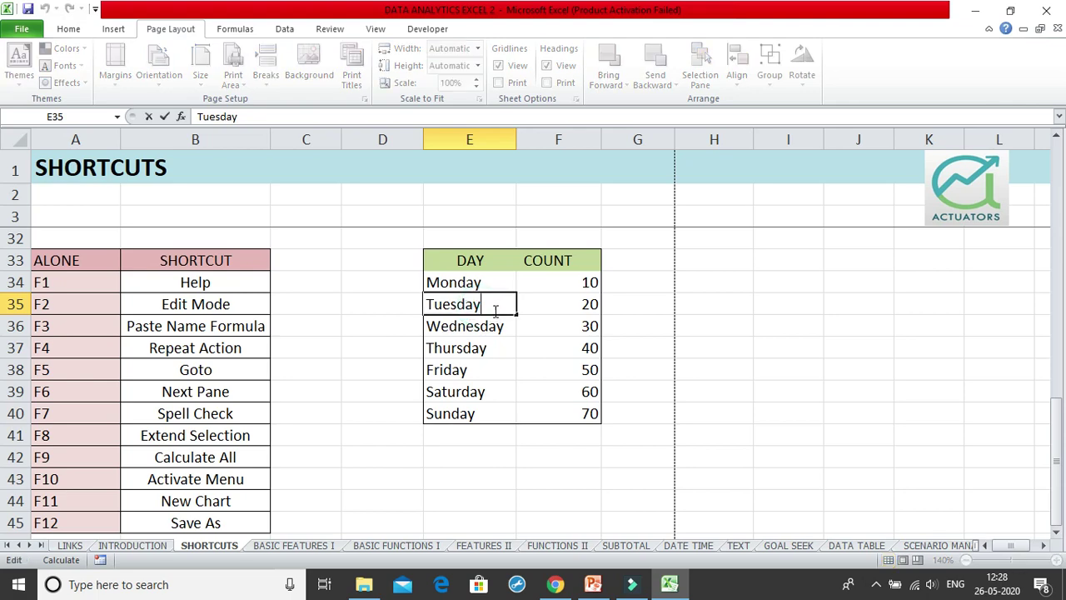
key(BackSpace)
click(483, 452)
click(502, 326)
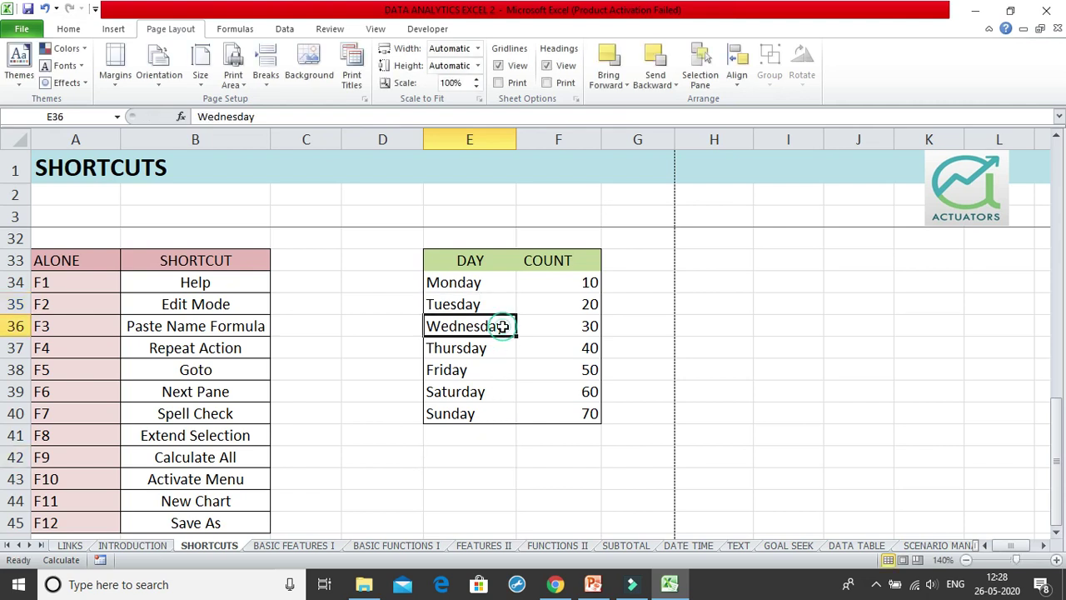
Return to cell E35, add trial characters after Tuesday in edit mode, delete them and commit the entry
key(Up)
key(Up)
key(Down)
key(Down)
key(Up)
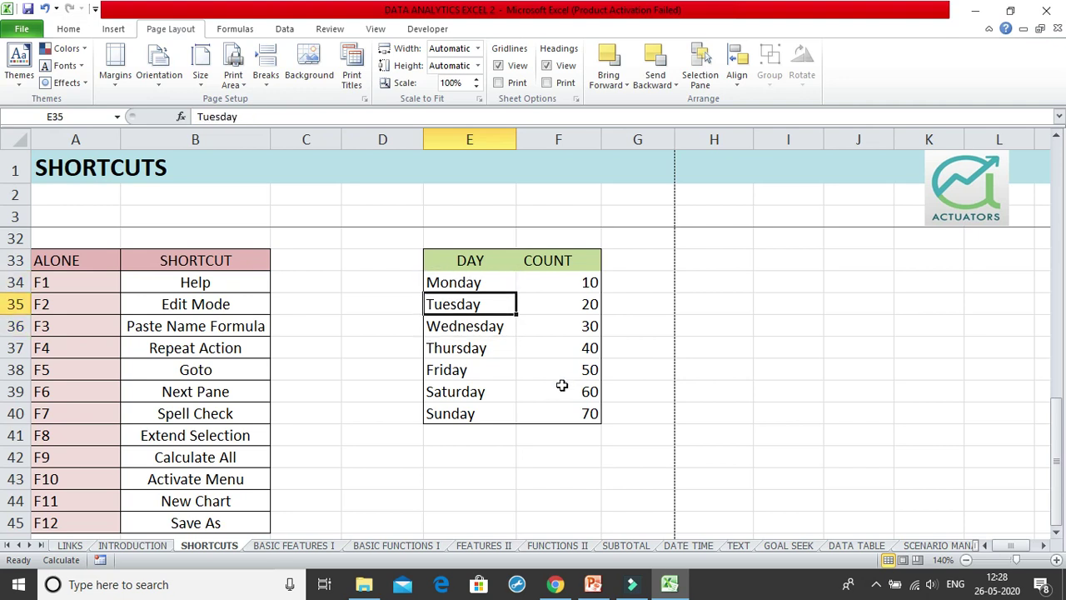
key(F2)
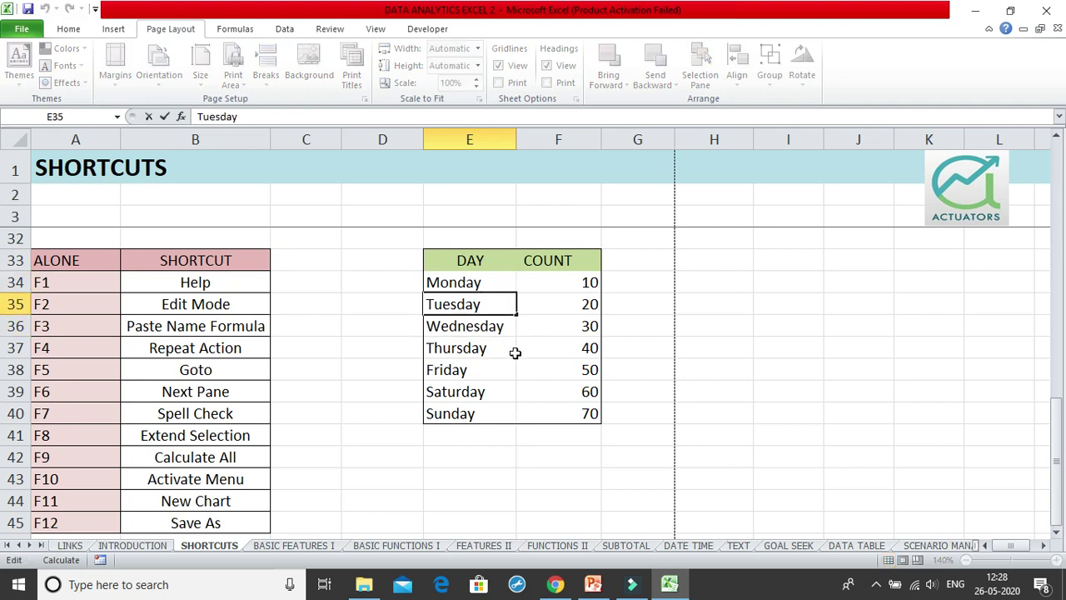
text(77t)
key(BackSpace)
key(BackSpace)
key(BackSpace)
key(Return)
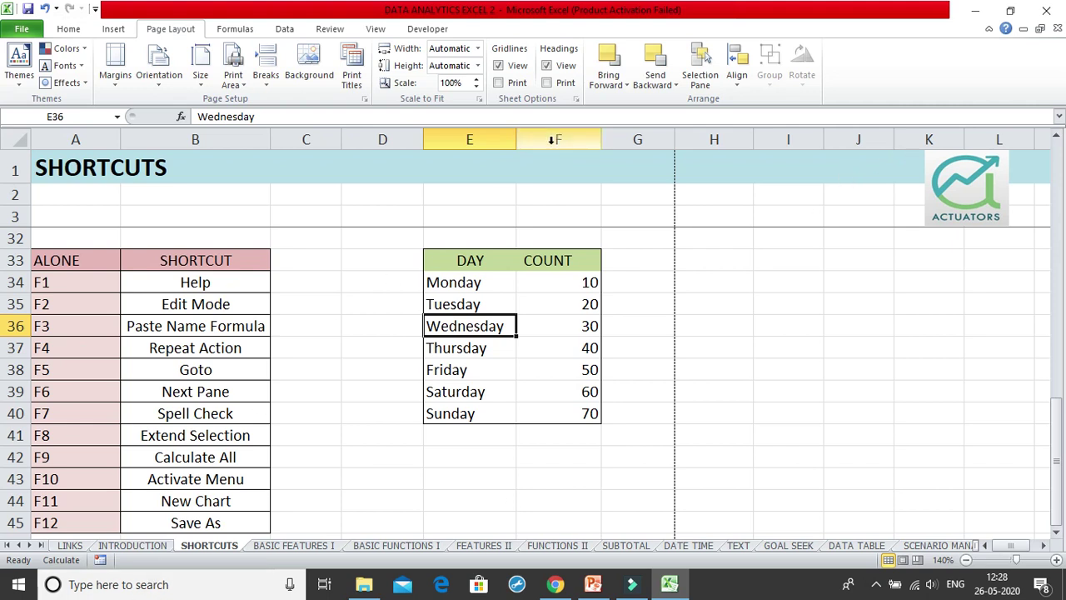
Check the name assigned to range E34:E40 and paste the defined name days as a formula into cell G34
drag(476, 280, 456, 413)
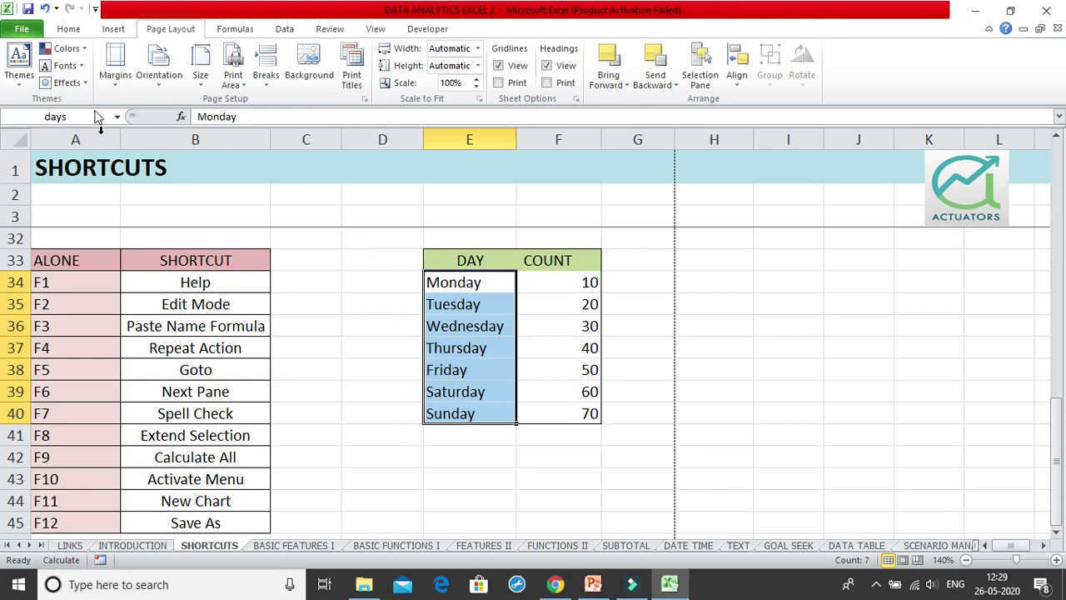
click(631, 286)
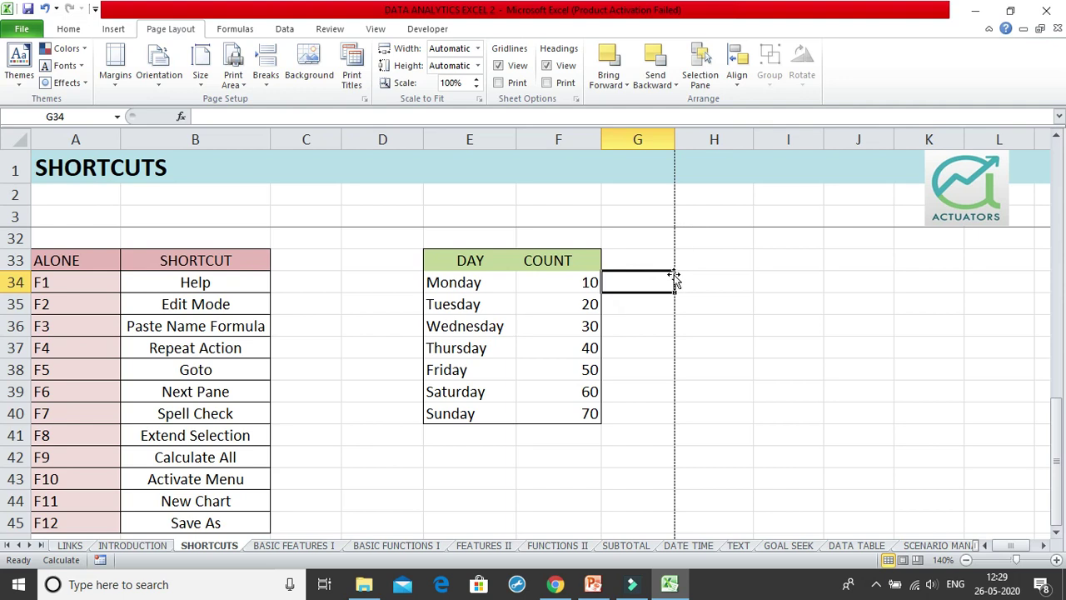
key(F3)
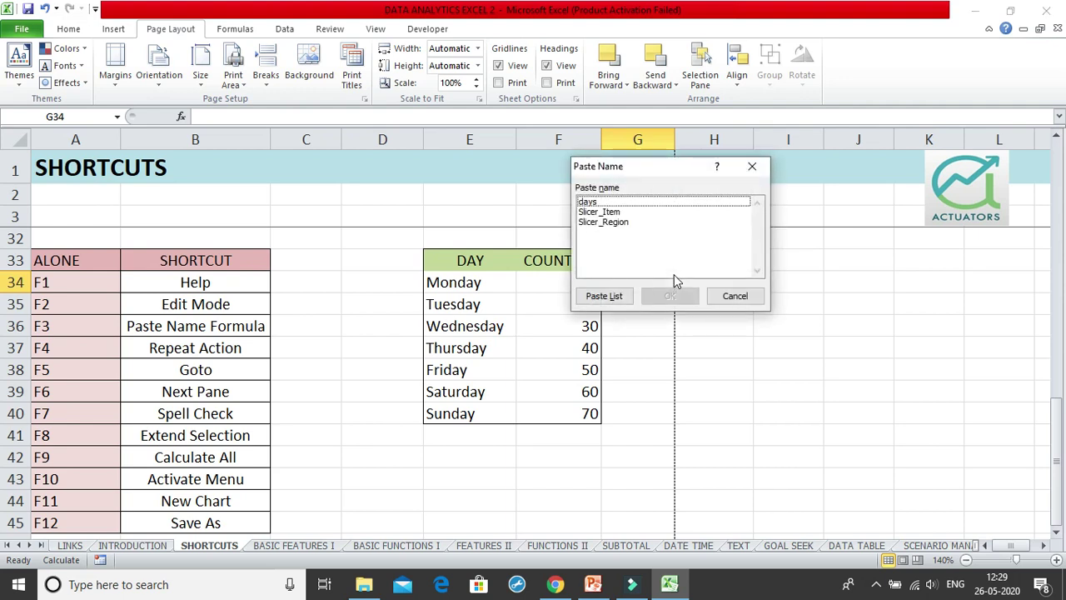
drag(613, 175, 753, 207)
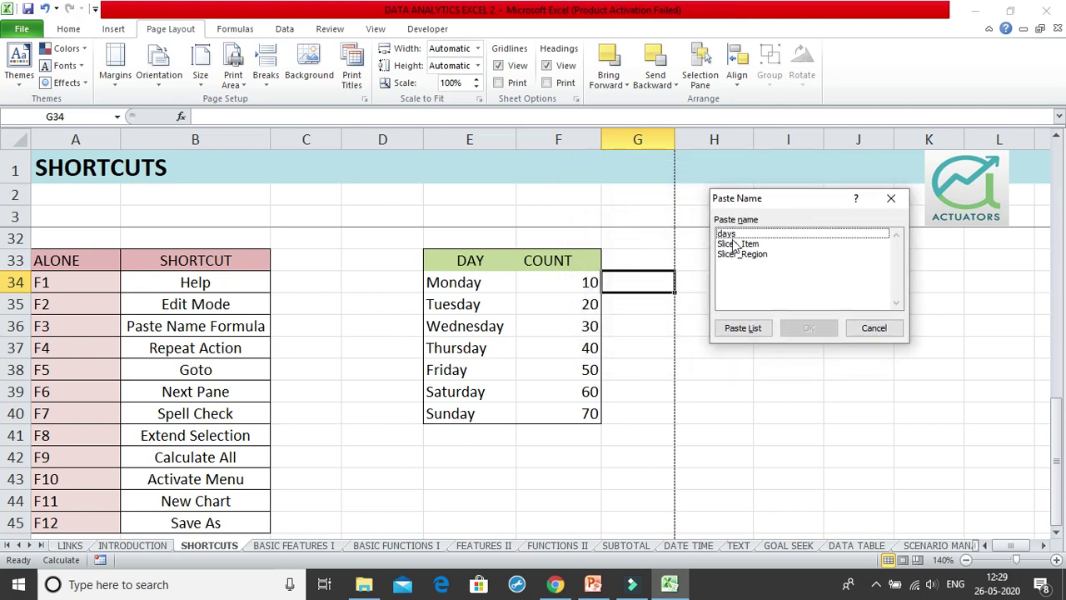
click(732, 234)
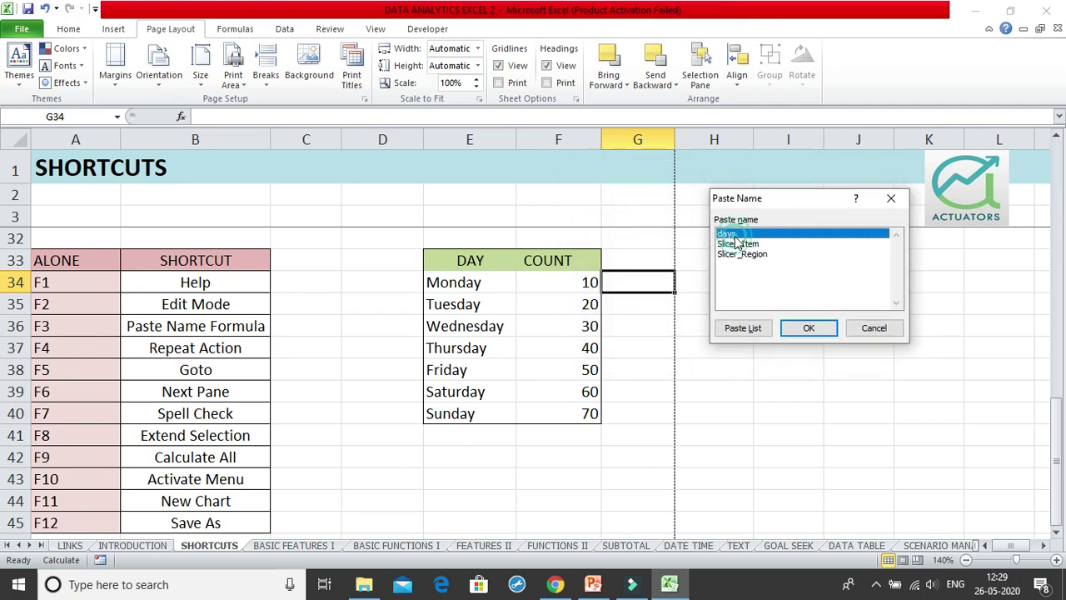
click(808, 328)
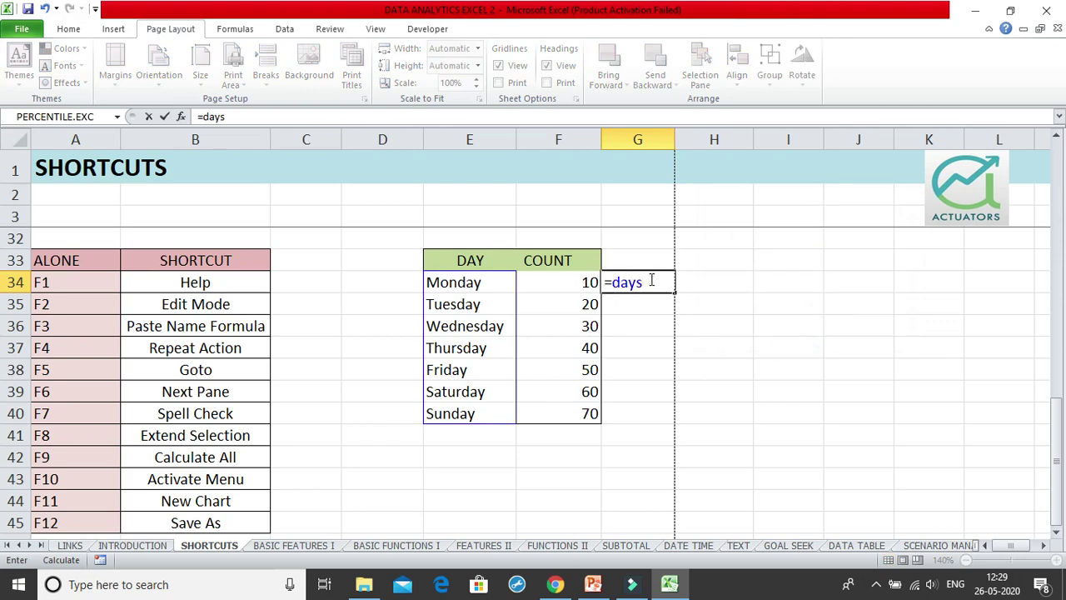
key(Return)
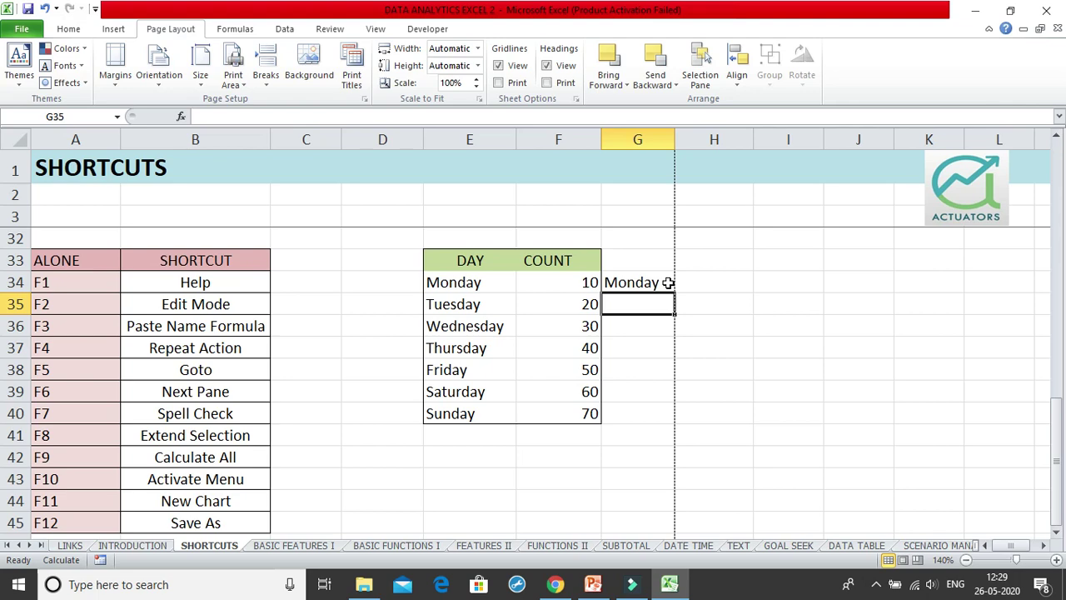
Paste the defined name days as a formula into cell G35
key(F3)
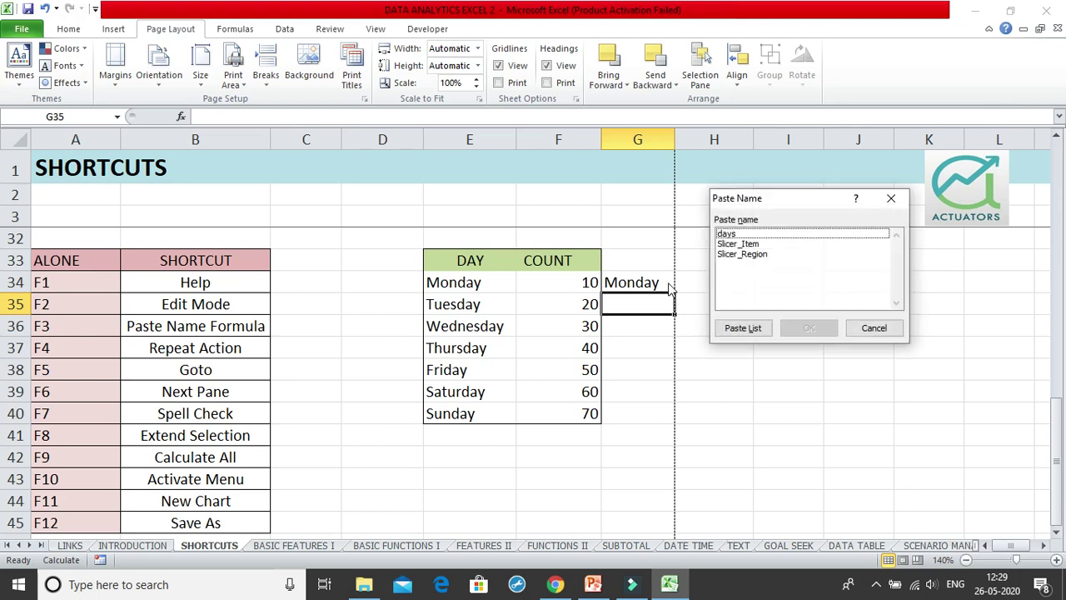
click(748, 237)
click(804, 329)
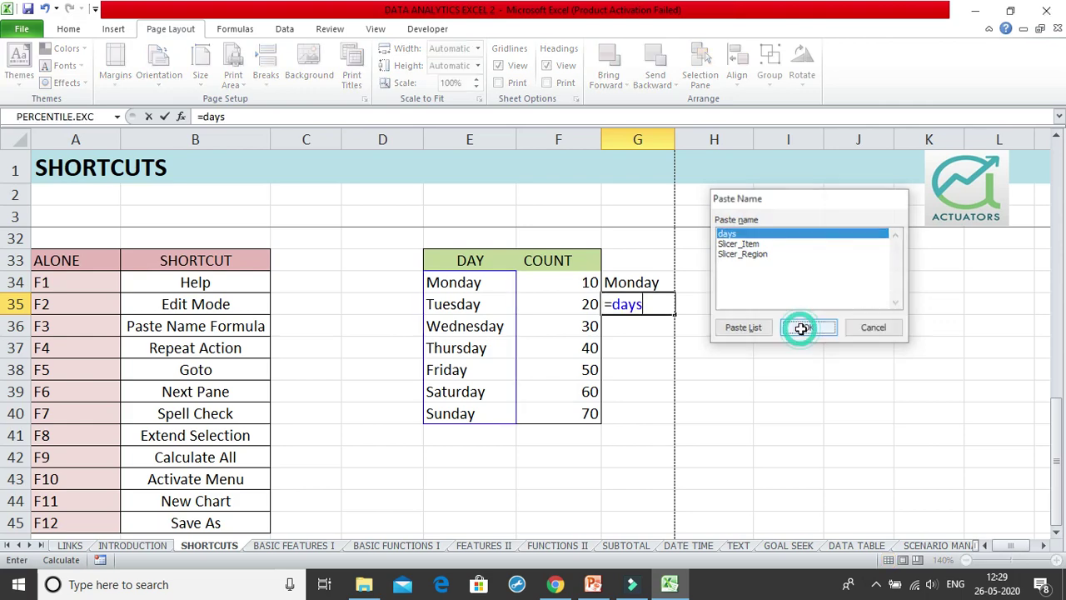
key(Return)
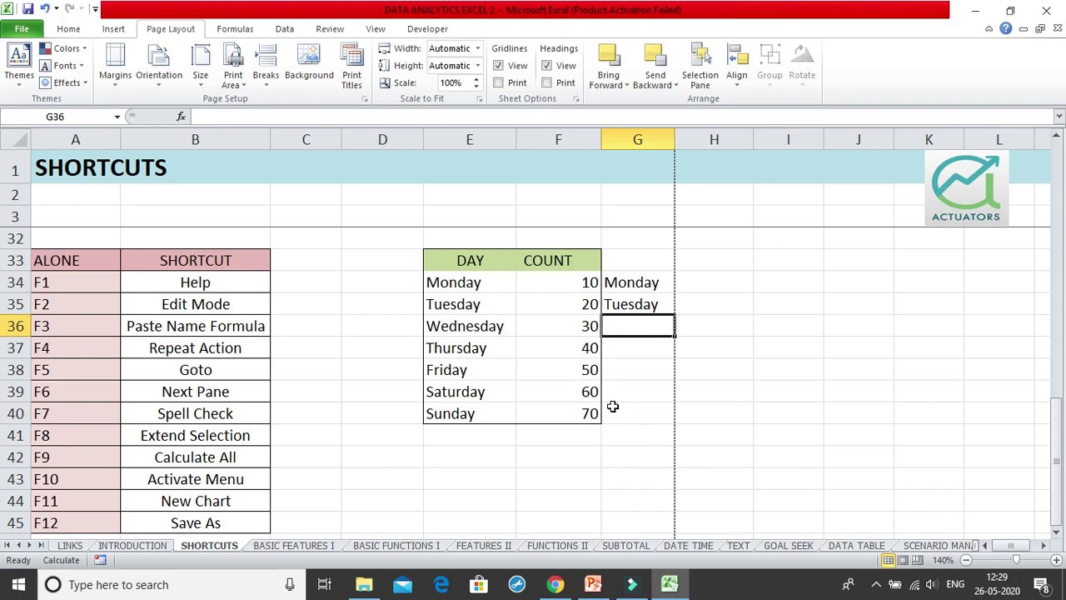
Paste the defined name days as a formula into G41, one row below the day list, and compare it with range G34:G40
click(641, 436)
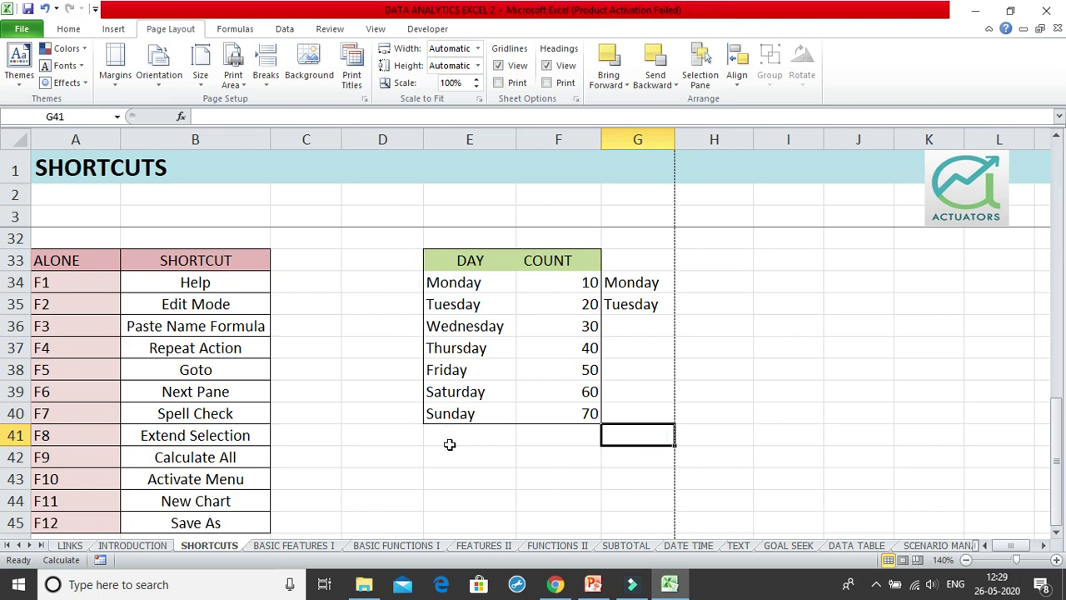
drag(503, 281, 463, 412)
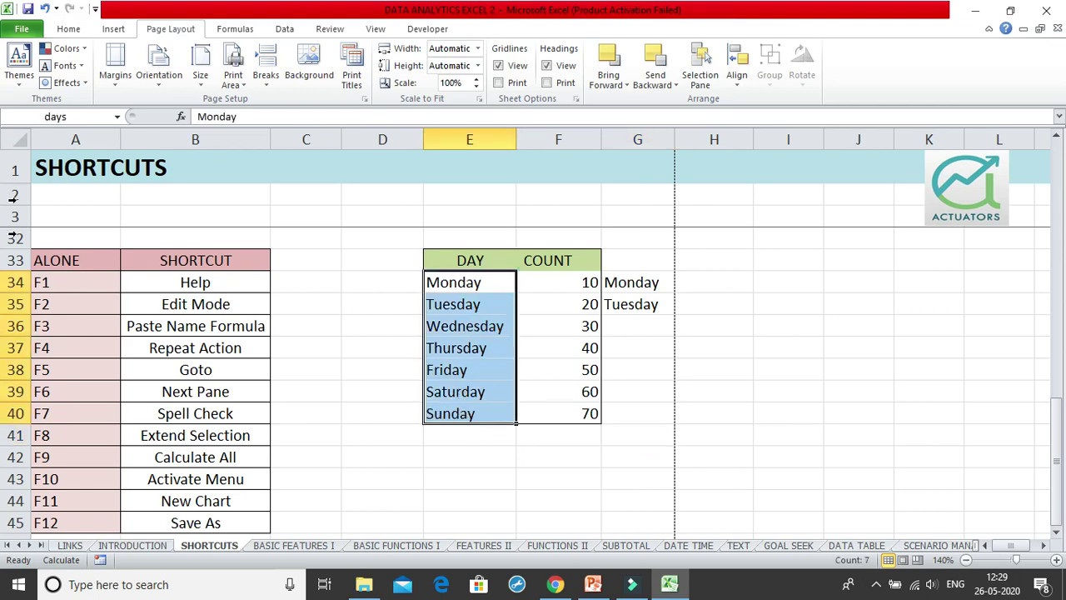
click(634, 440)
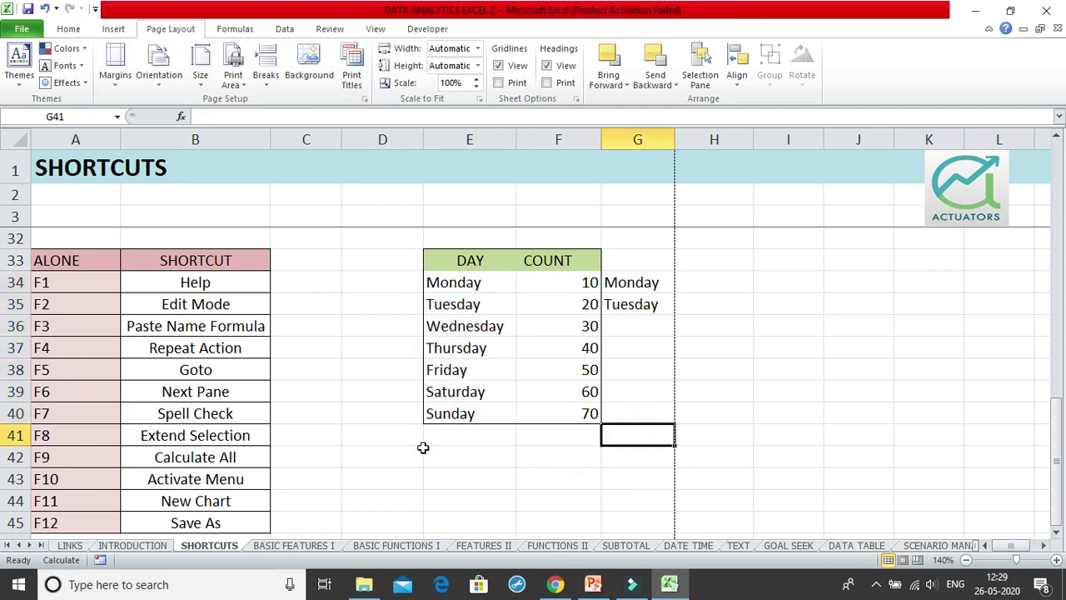
click(15, 435)
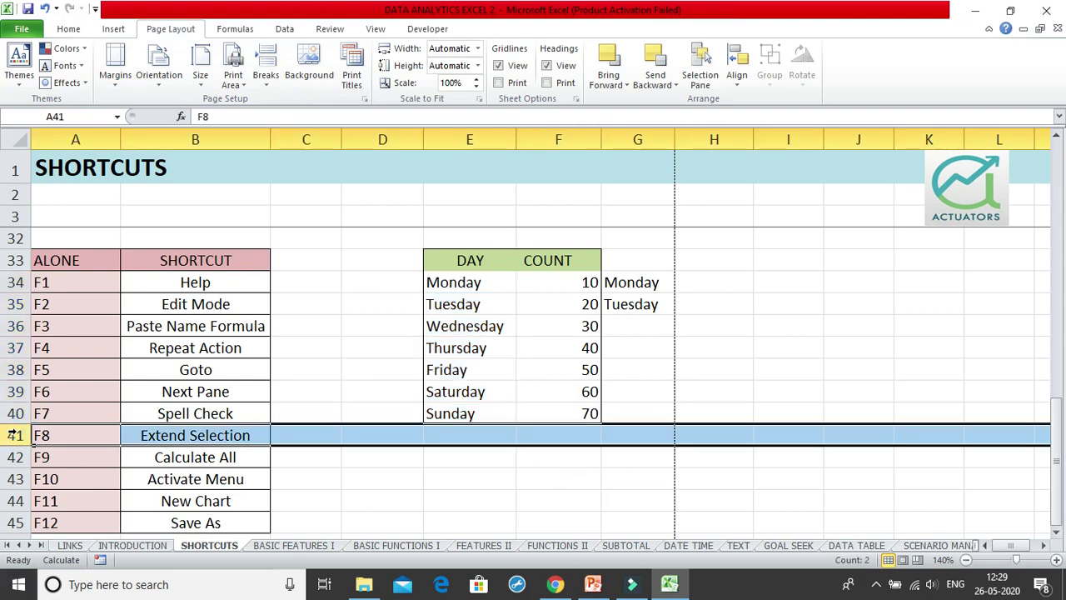
click(614, 438)
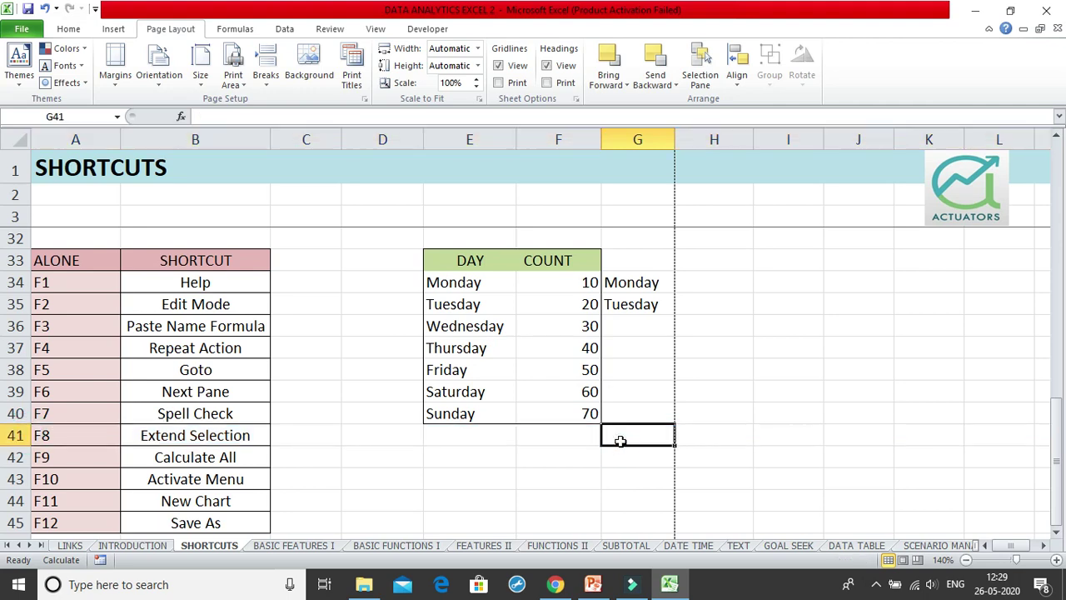
key(F3)
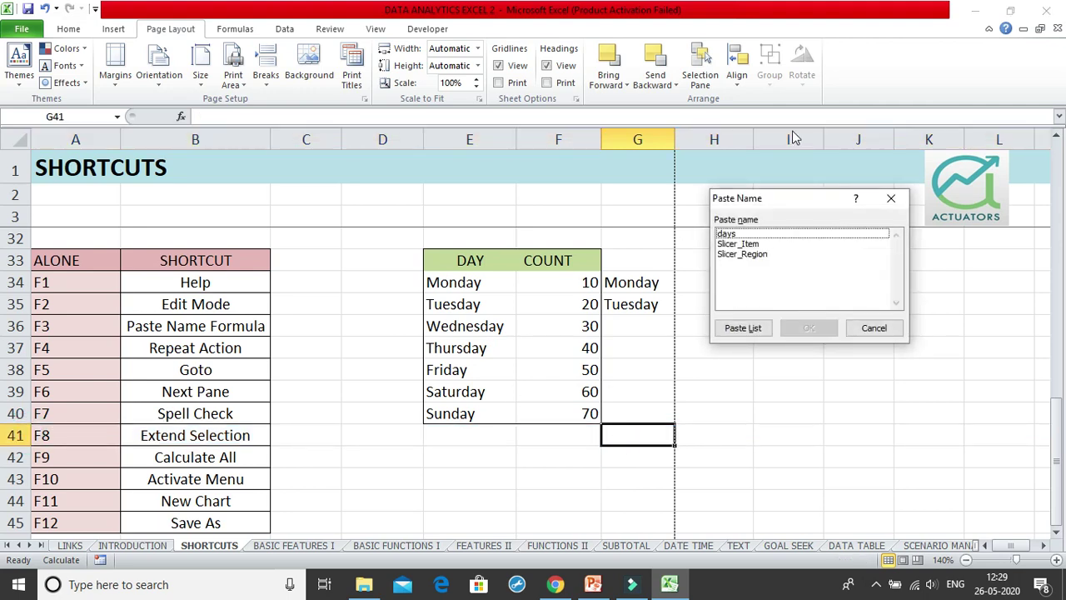
click(783, 235)
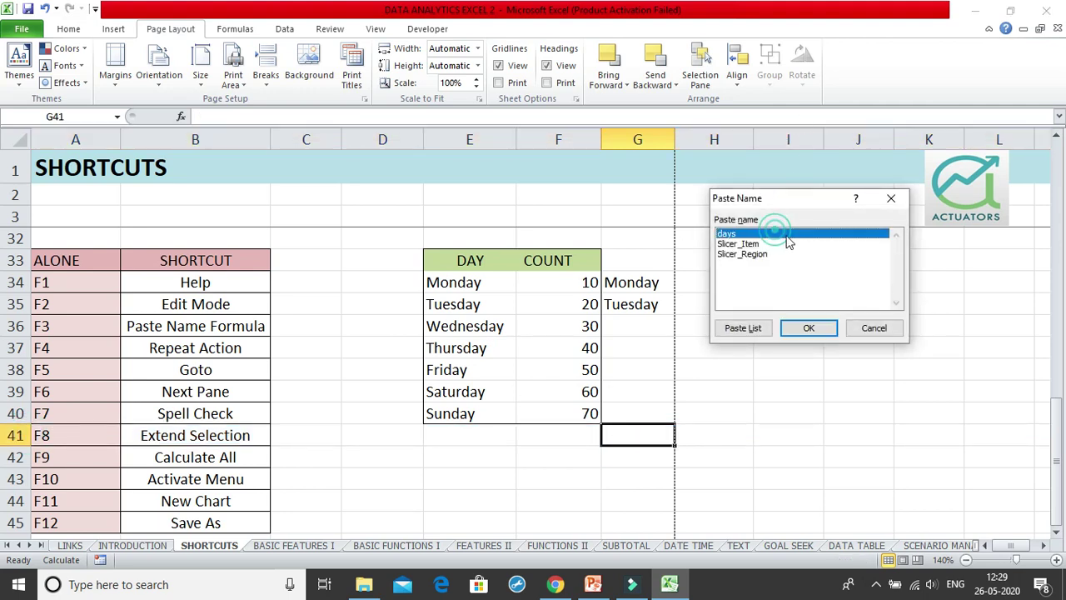
click(809, 328)
key(Return)
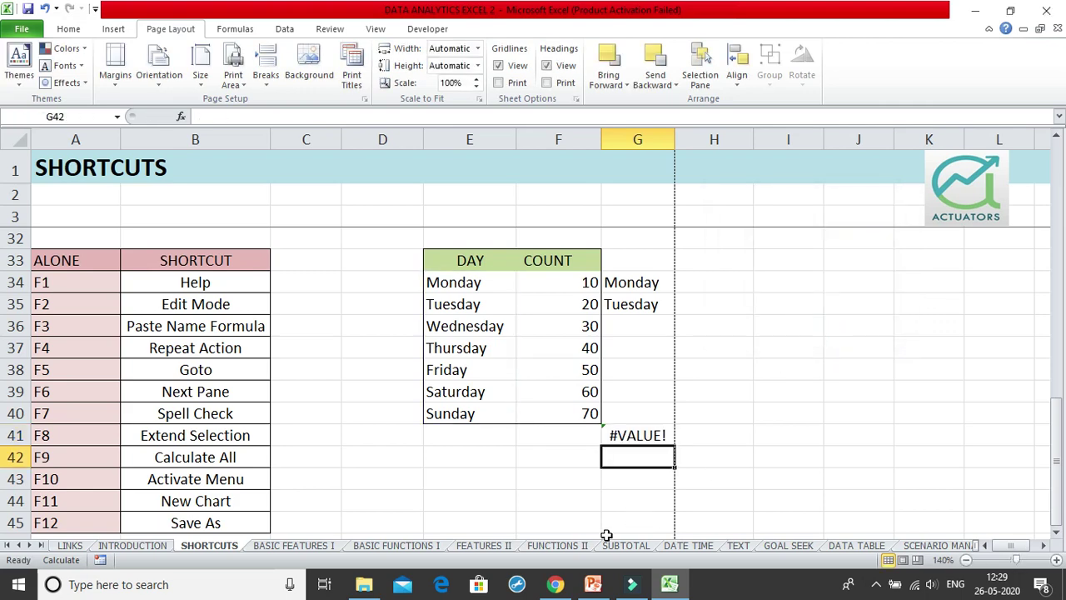
click(641, 435)
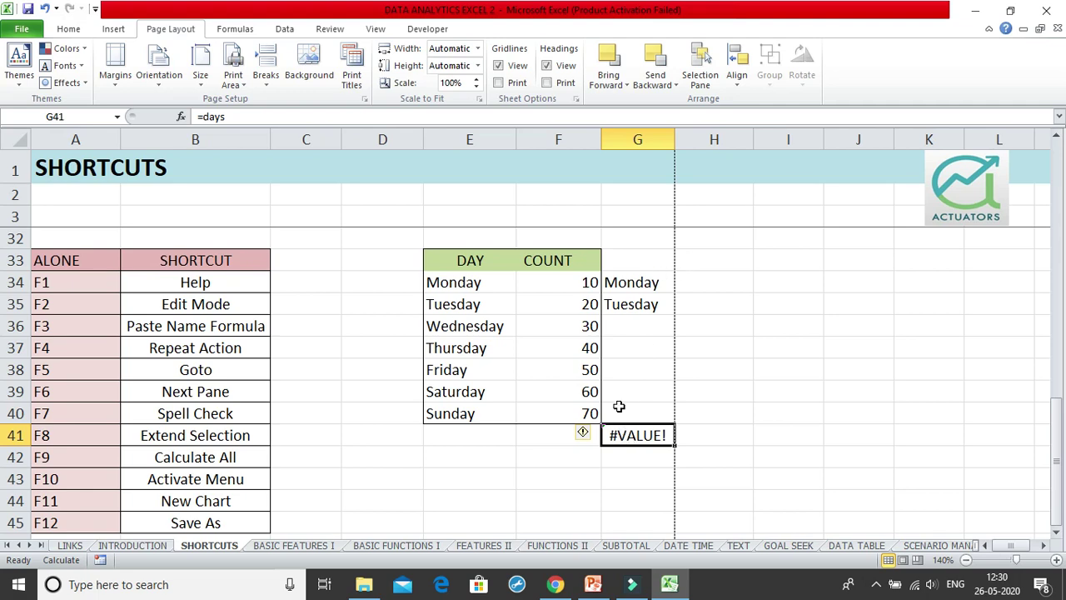
drag(641, 283, 623, 403)
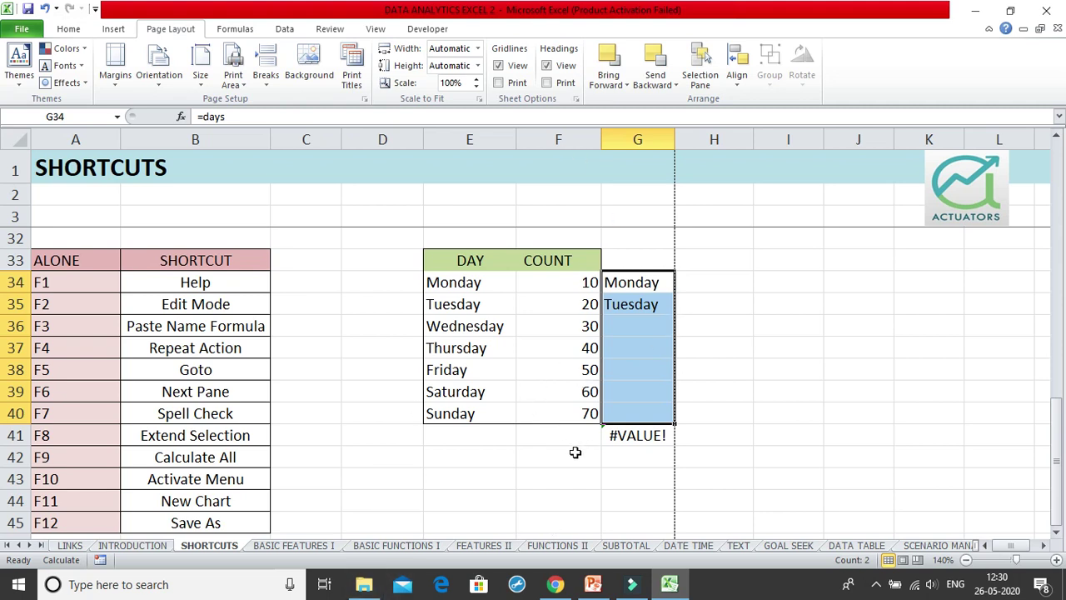
Paste the defined name days as a formula into G32, above the day list, and reselect range G34:G40 for comparison
click(661, 242)
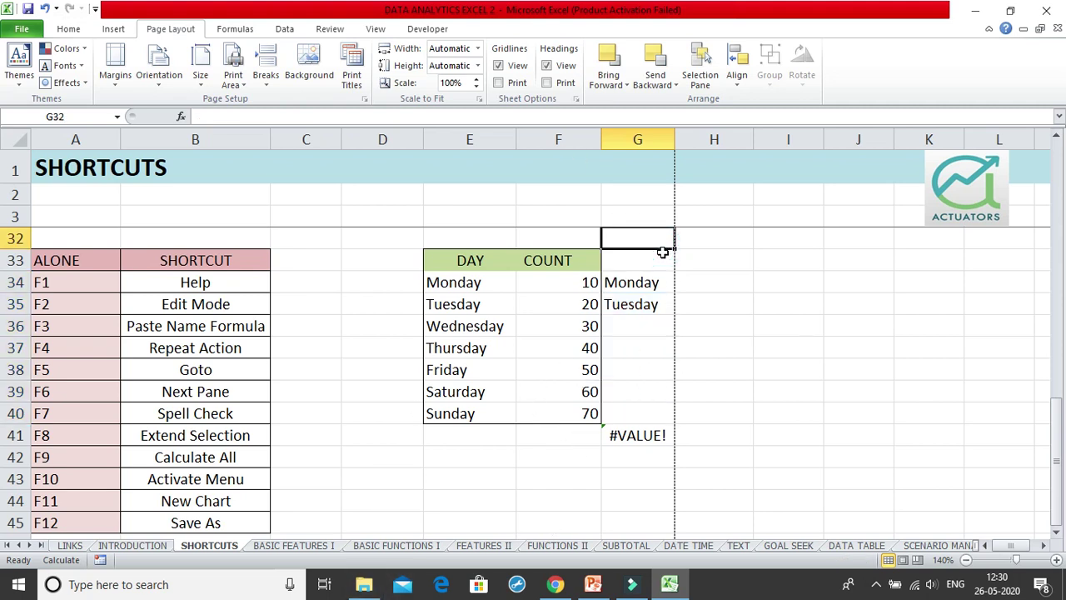
key(F3)
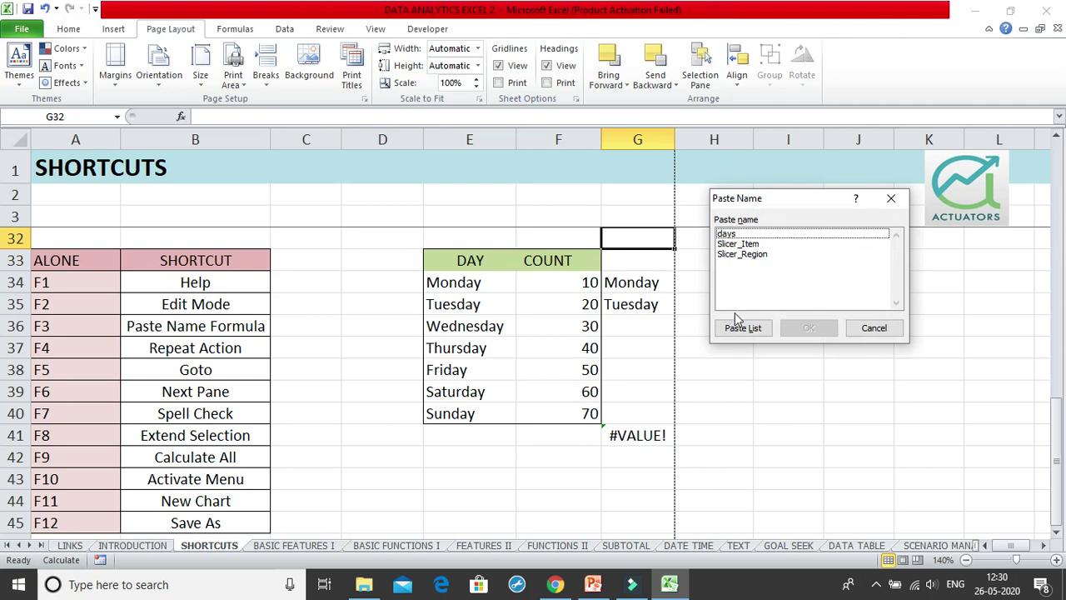
click(804, 234)
click(816, 328)
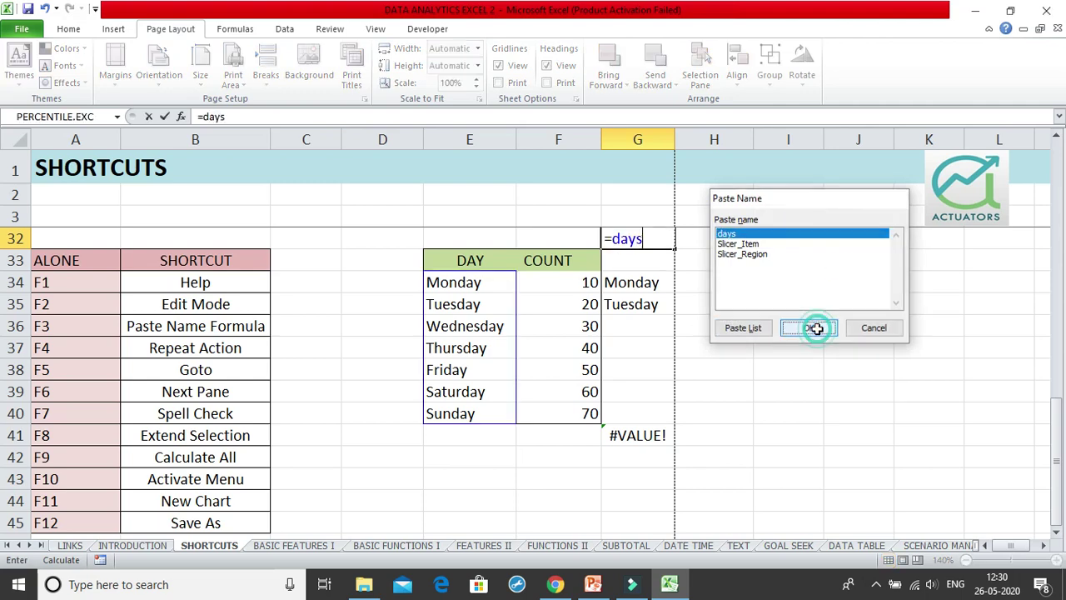
key(Return)
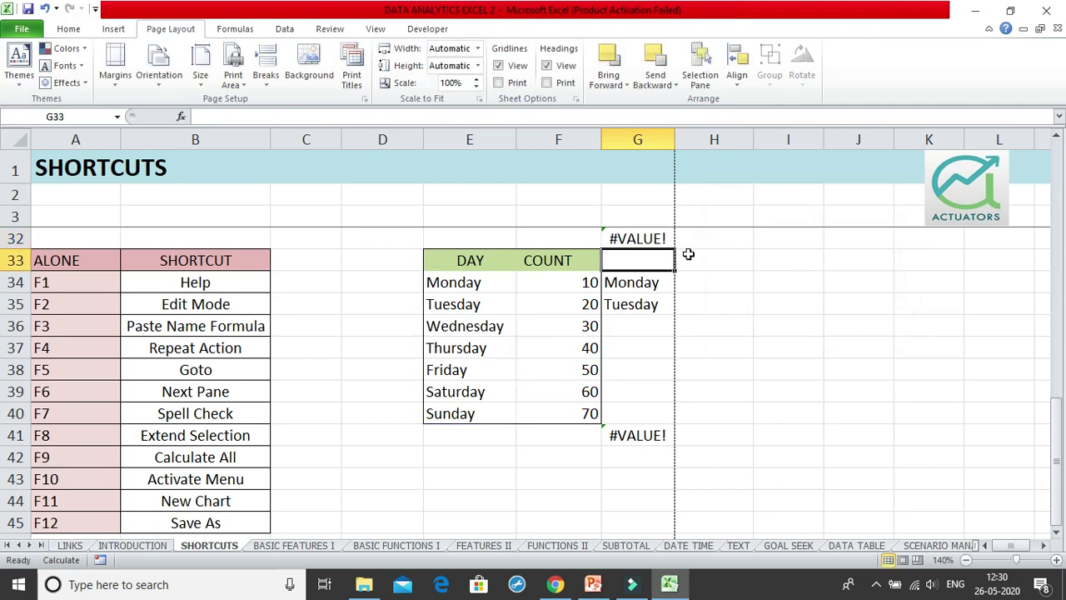
click(642, 239)
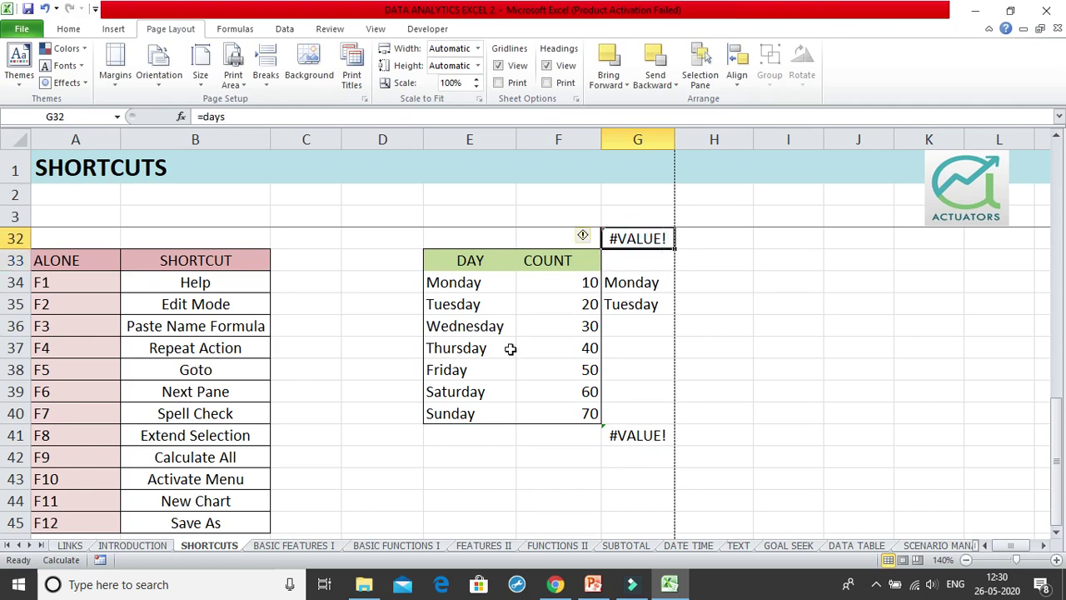
drag(648, 283, 630, 408)
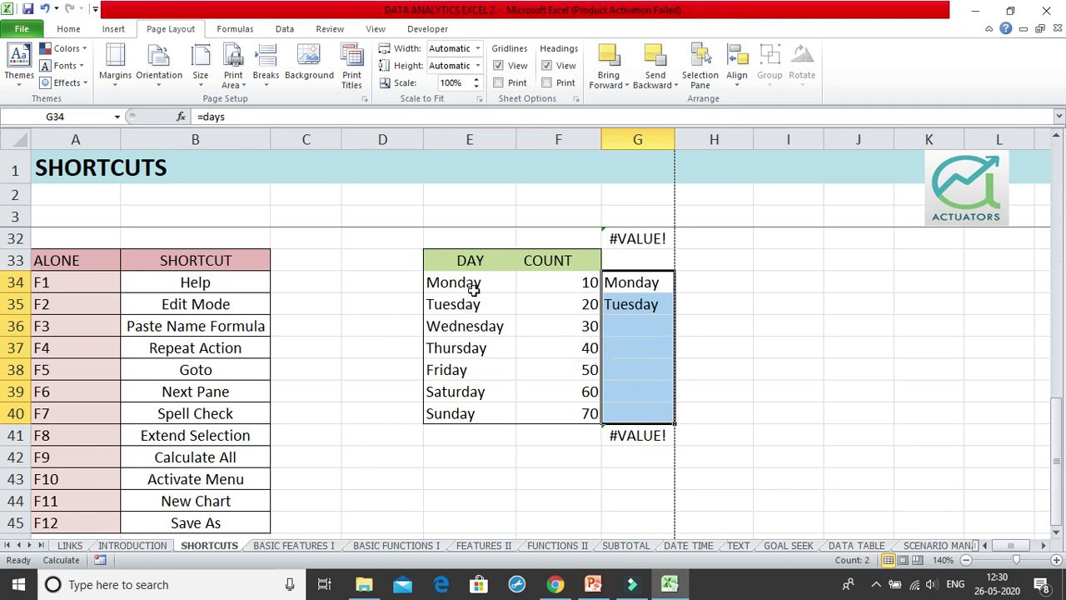
Compare the named range days in E34:E40 with the pasted formula cells in G34:G40
drag(481, 282, 461, 416)
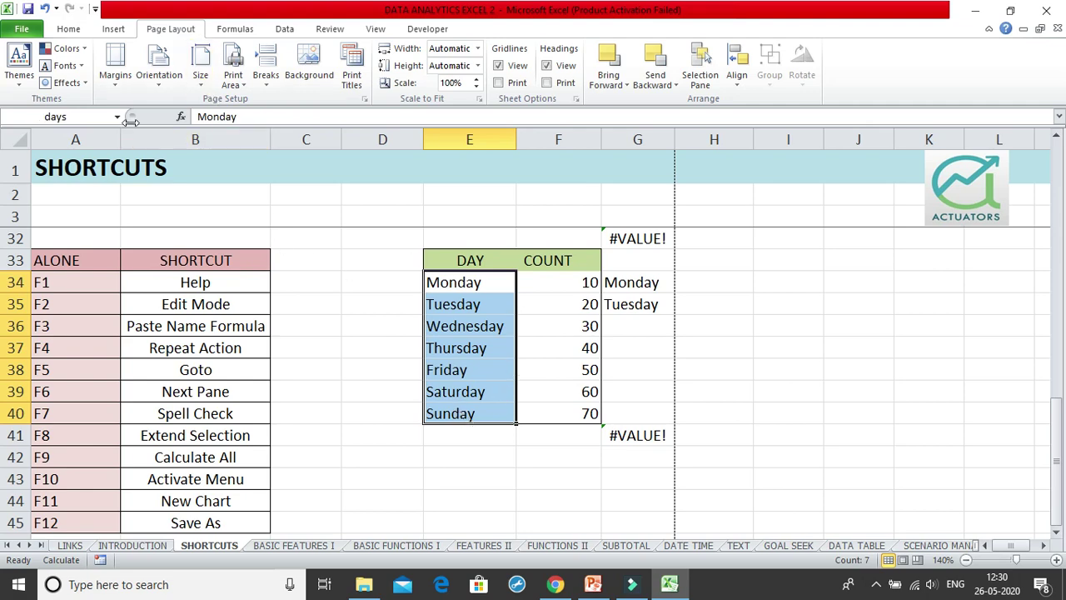
drag(623, 282, 626, 412)
click(194, 334)
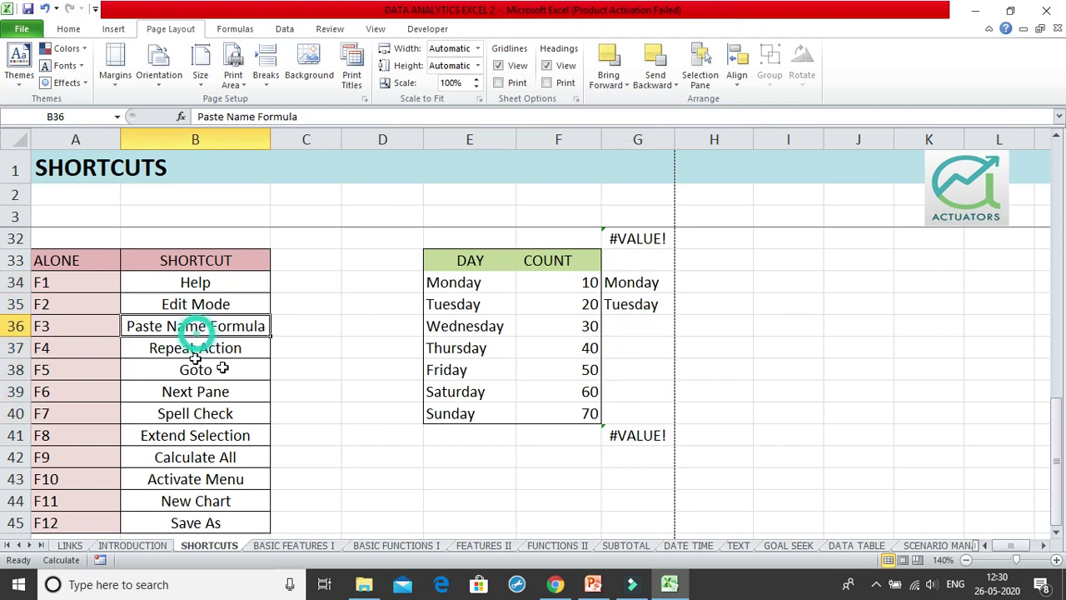
click(666, 288)
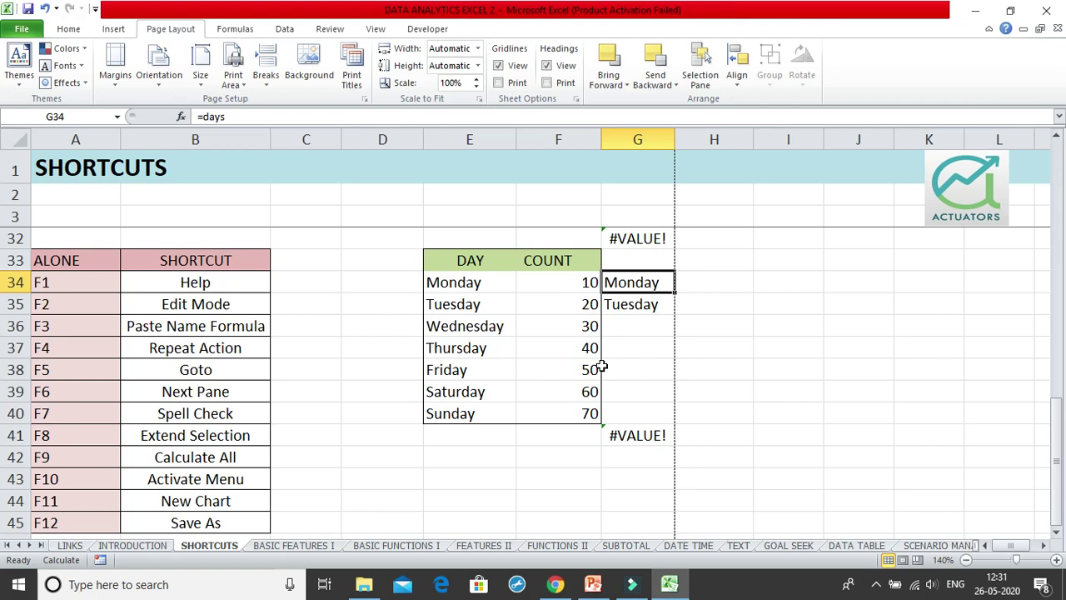
drag(649, 287, 617, 392)
Copy Wednesday from cell E36 into I35 and repeat the paste in I38
click(476, 325)
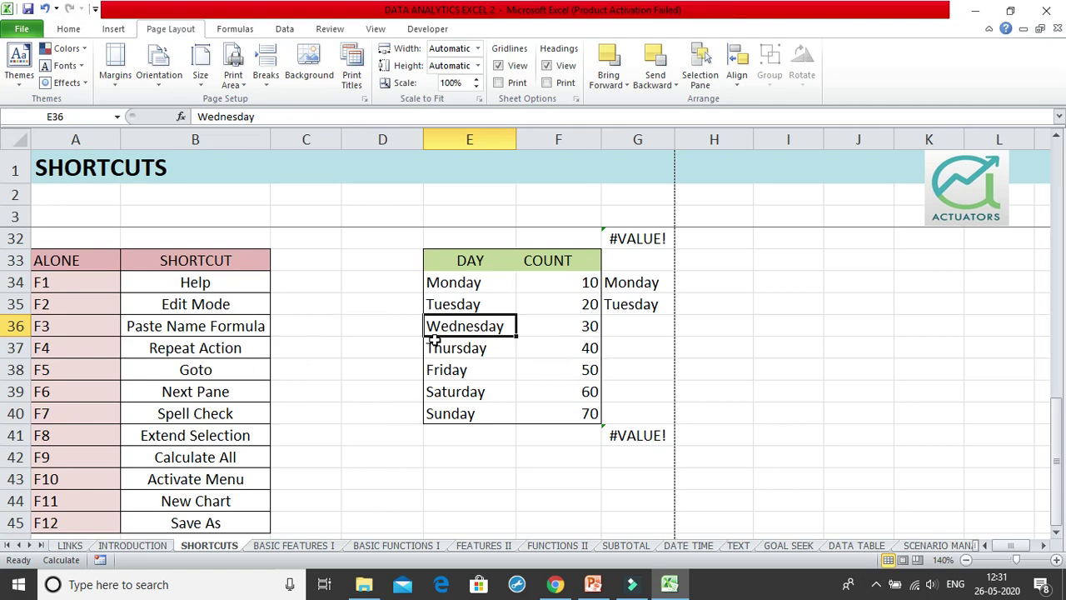
key(ctrl+c)
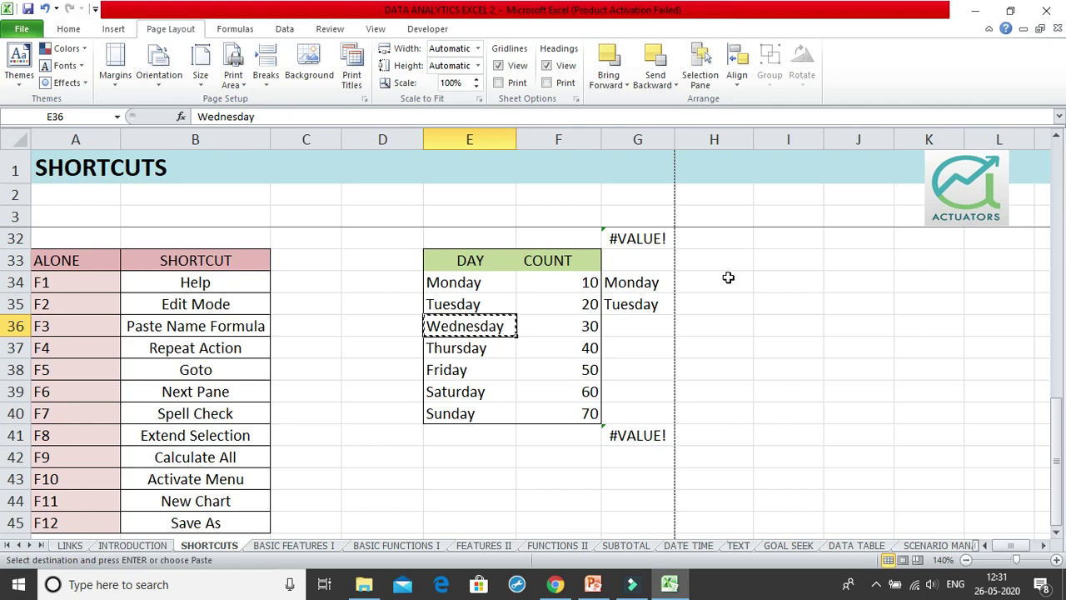
click(762, 299)
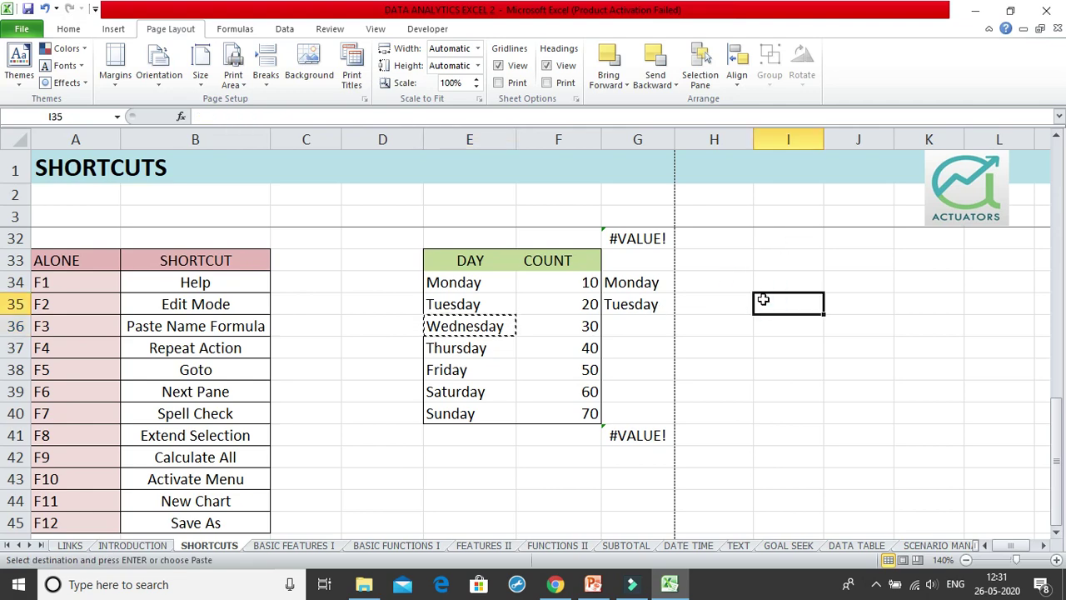
key(ctrl+v)
key(Down)
key(Down)
key(Down)
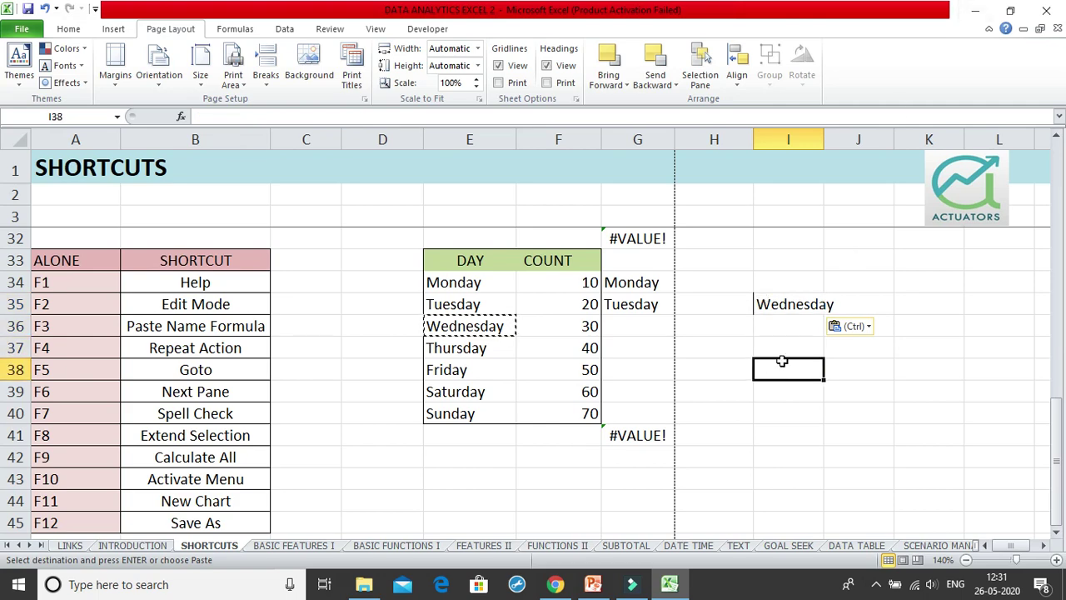
key(ctrl+v)
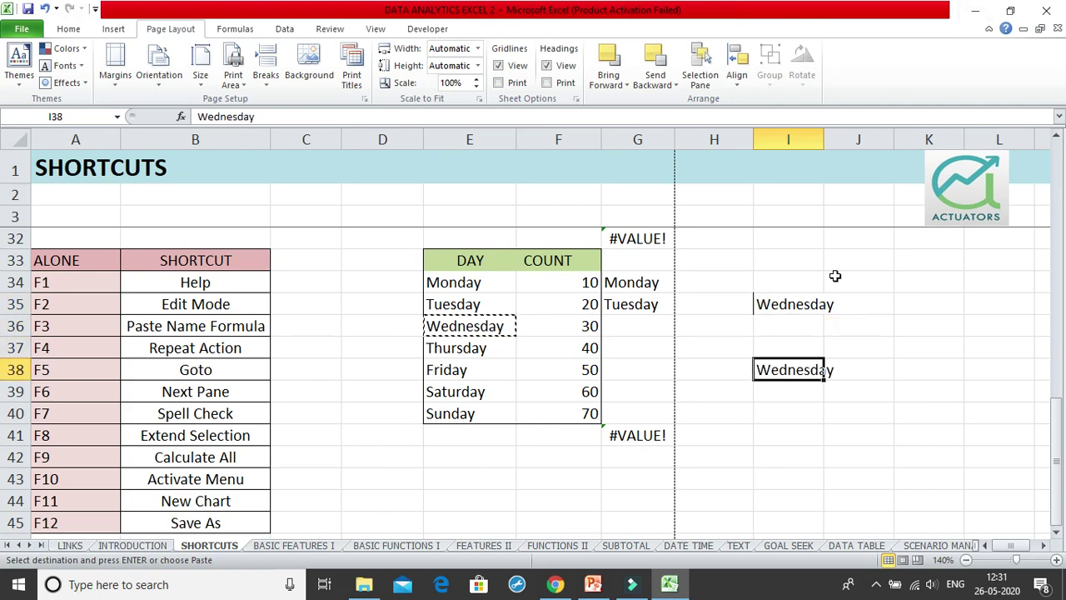
click(788, 411)
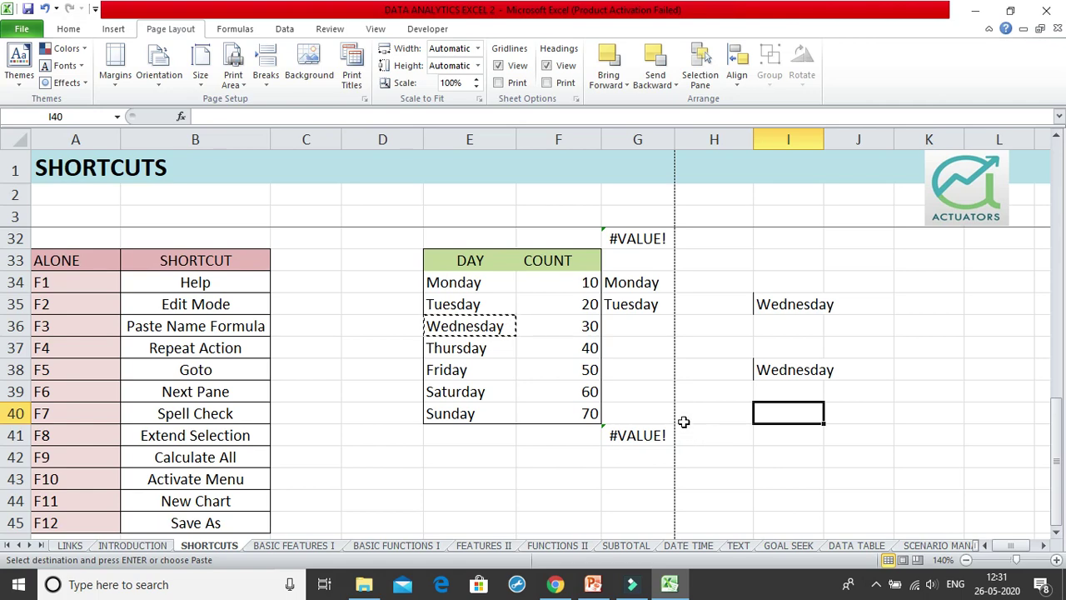
Try to copy Friday from cell E38 into J33 and repeat the action in J38
click(468, 374)
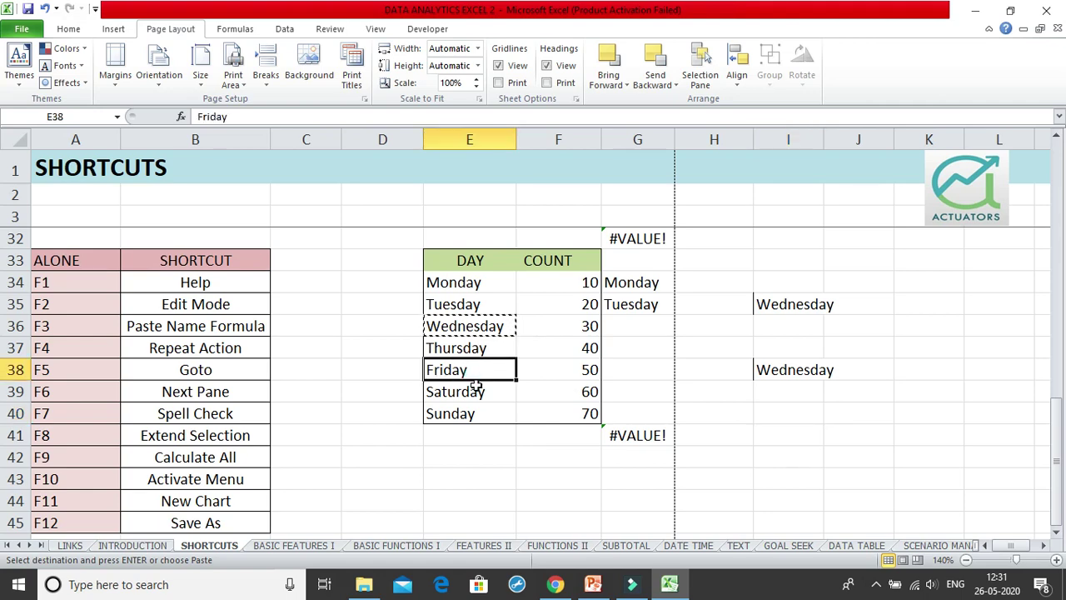
key(ctrl+c)
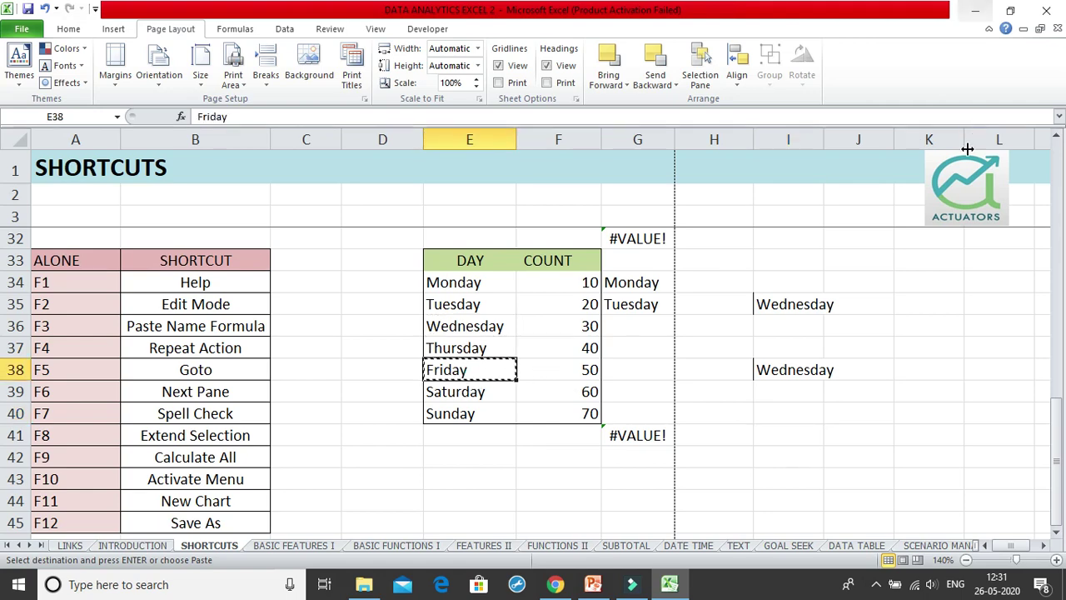
click(870, 266)
key(ctrl+v)
key(BackSpace)
key(ctrl+v)
key(Return)
key(Down)
key(Down)
key(Down)
key(Down)
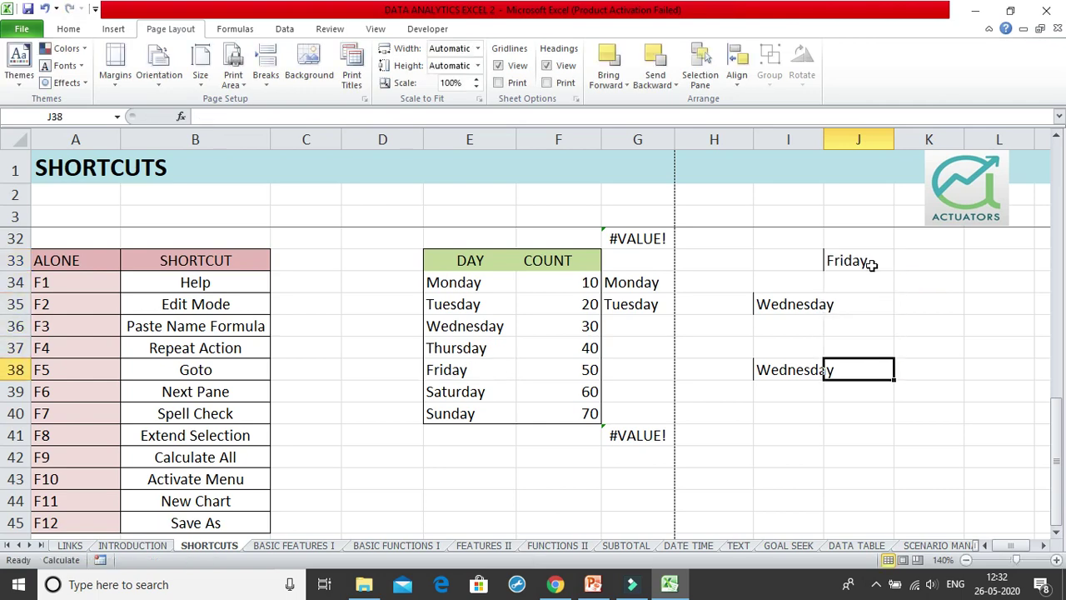
click(832, 471)
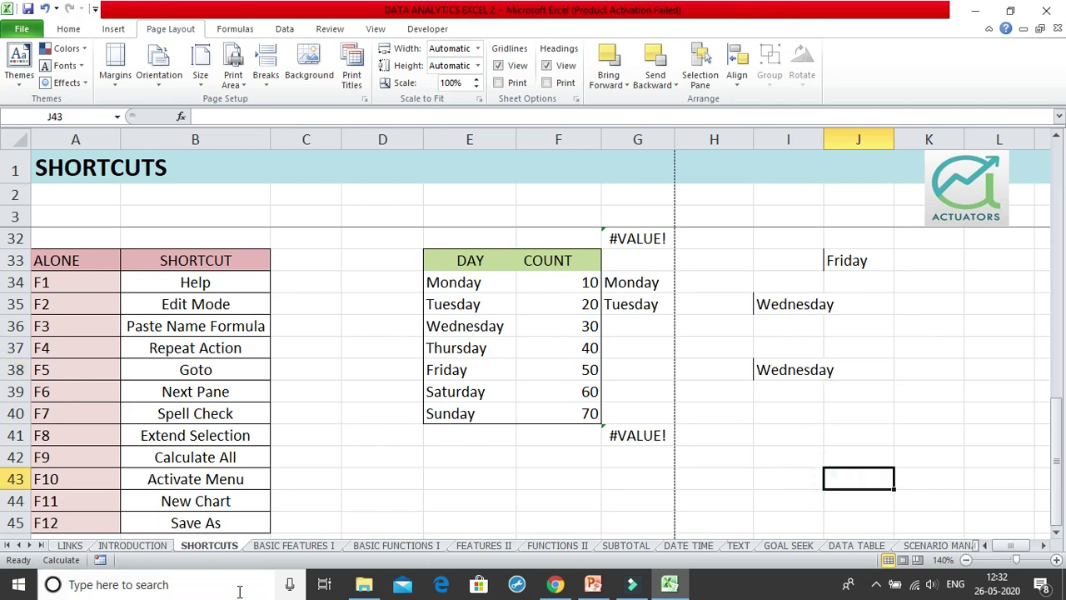
Paste Friday from cell E38 into J33, repeat the action in J40, and leave copy mode
click(439, 371)
key(ctrl+c)
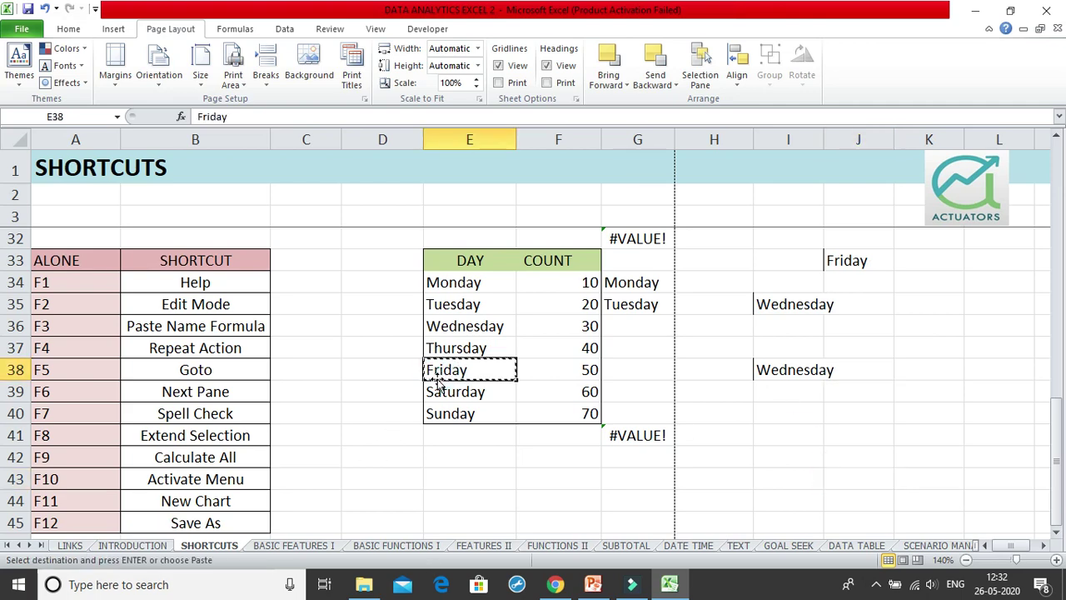
click(876, 260)
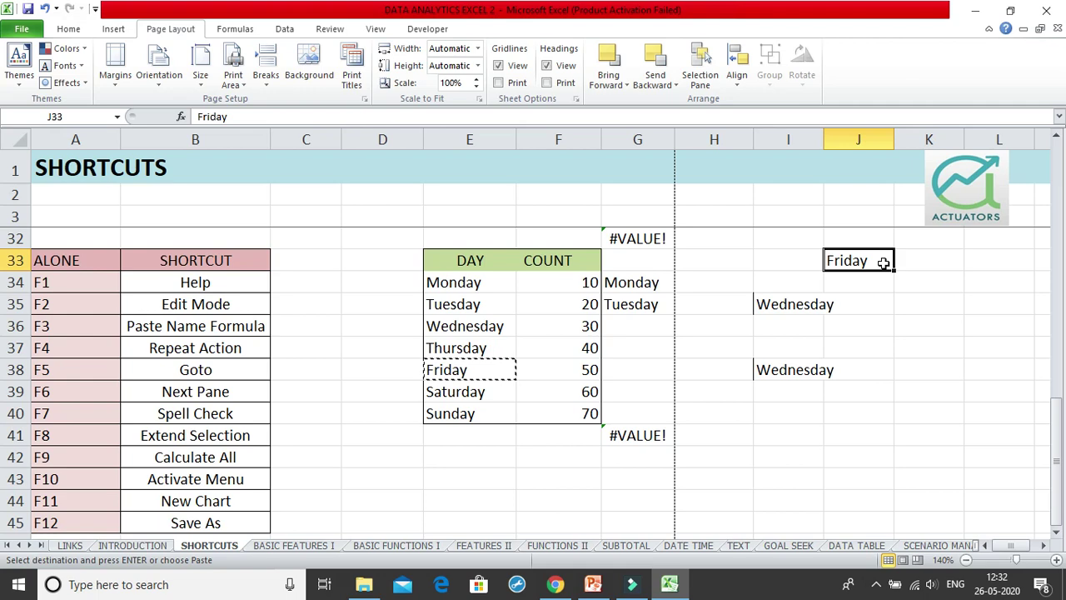
key(Down)
key(Down)
key(Down)
key(Down)
key(Down)
key(Down)
key(Down)
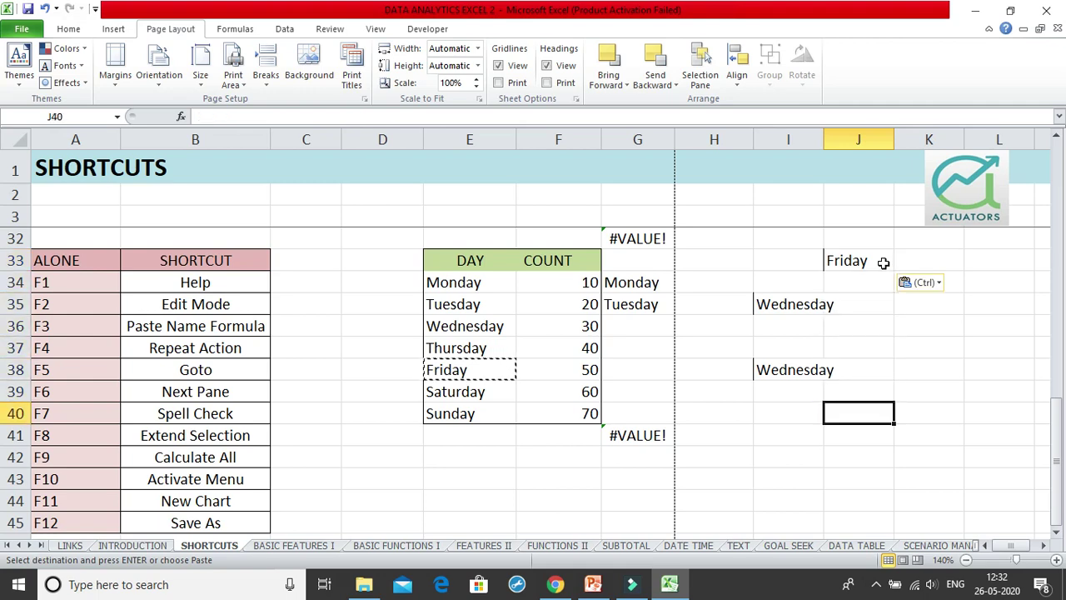
key(F4)
click(735, 268)
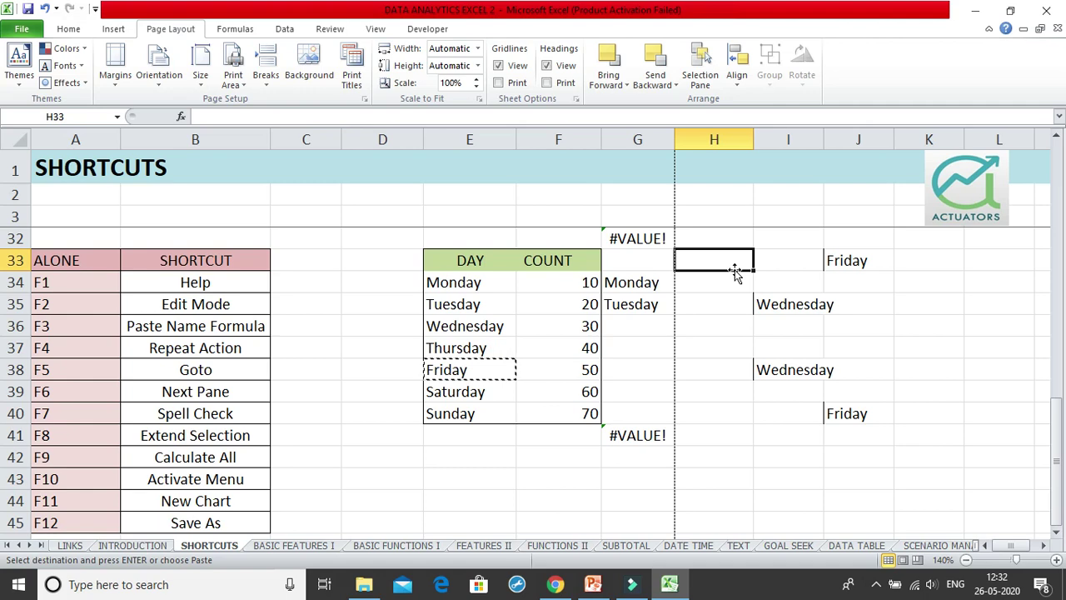
click(922, 273)
key(Escape)
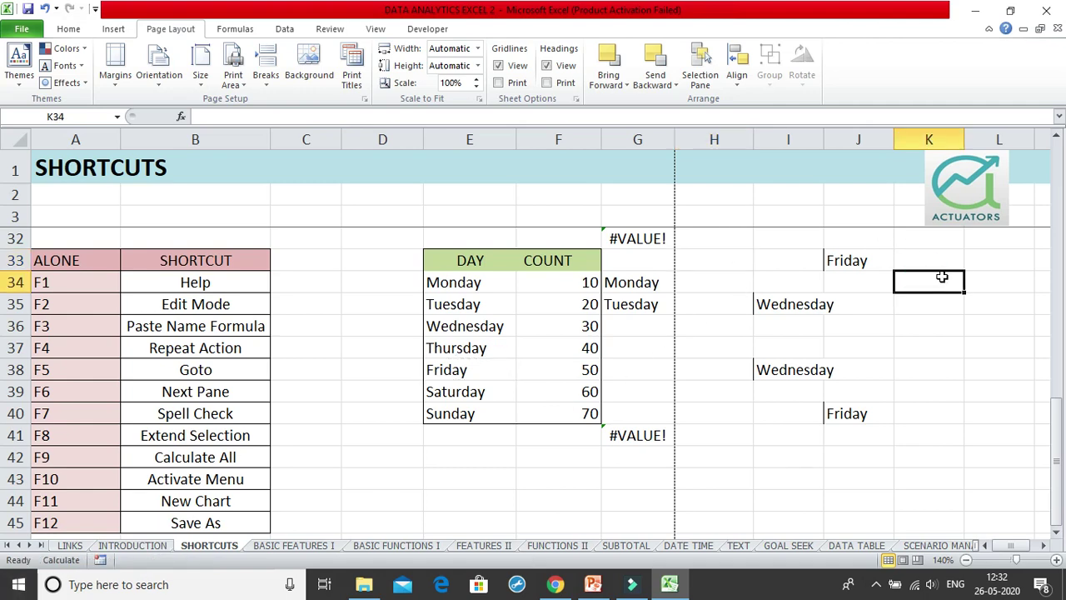
Use Go To from cell B38 to jump to the named range days
click(200, 372)
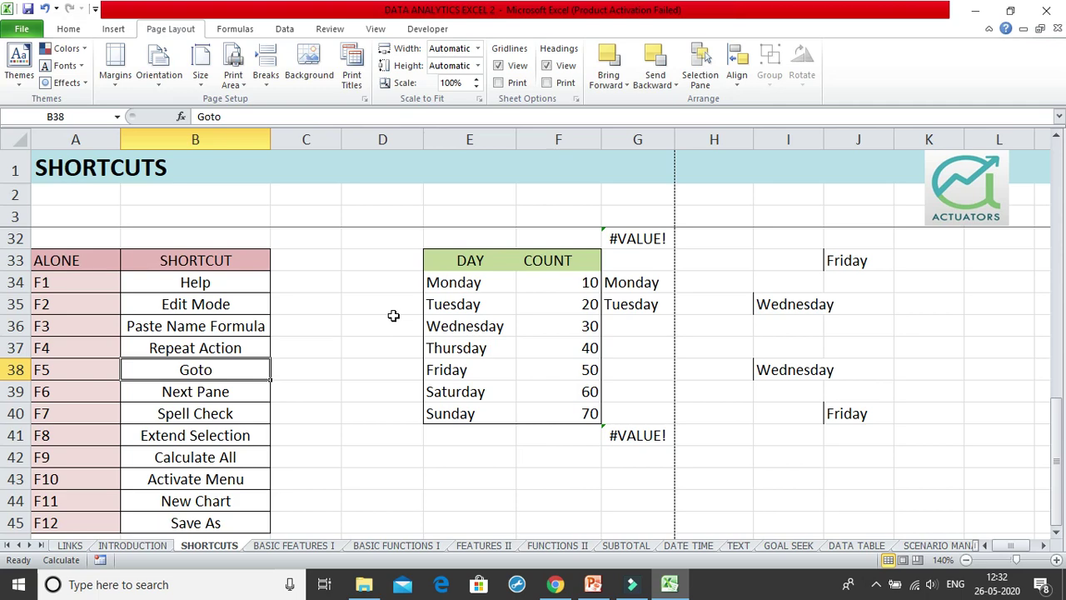
key(F5)
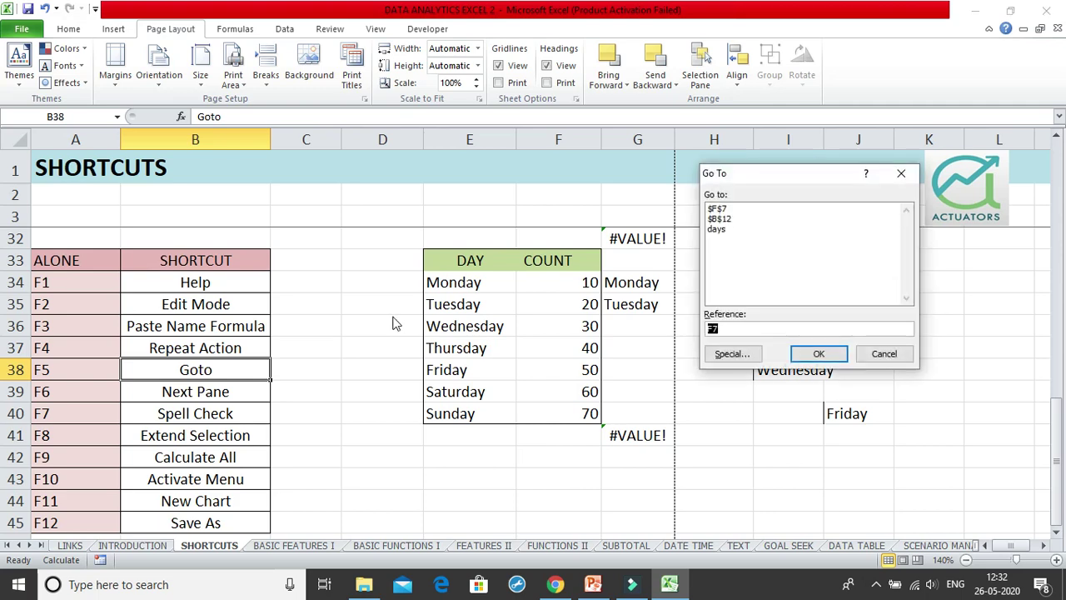
drag(781, 190, 747, 205)
click(682, 244)
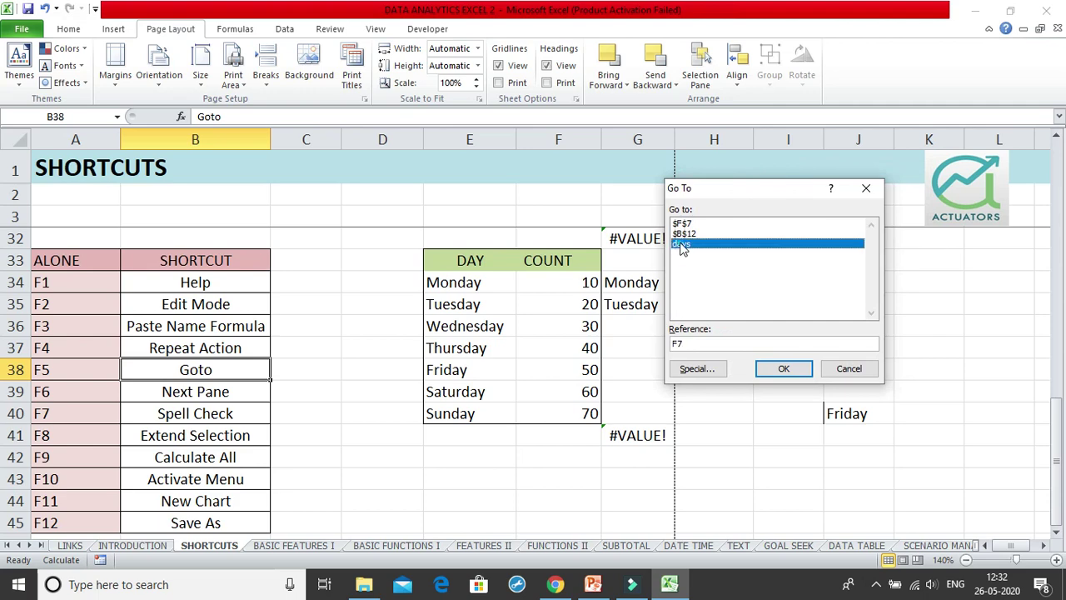
click(762, 369)
Use Go To from cell C38 to jump to the reference $F$7
click(283, 369)
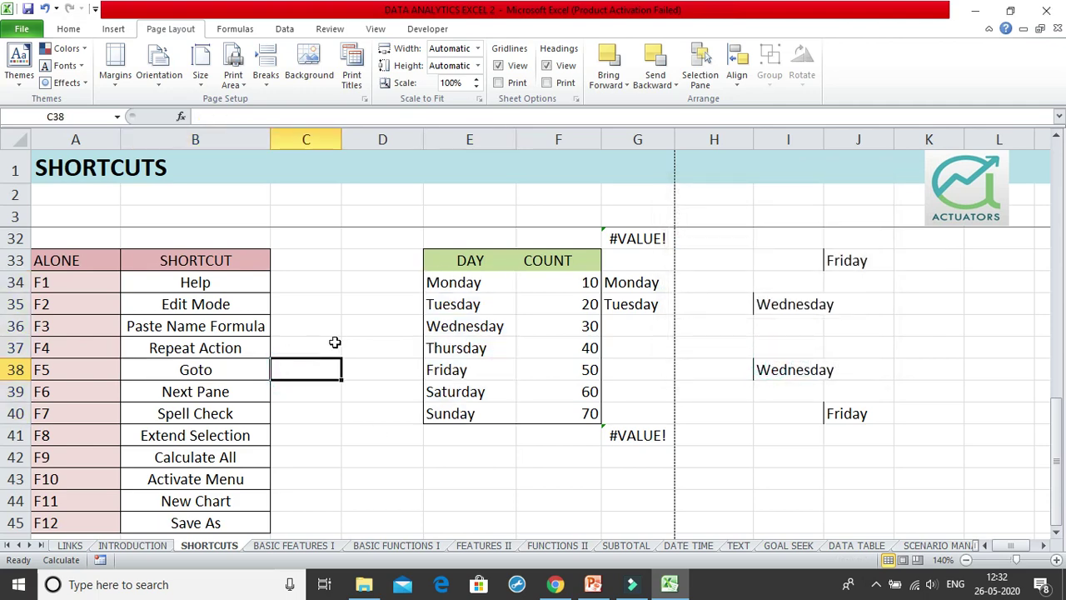
key(F5)
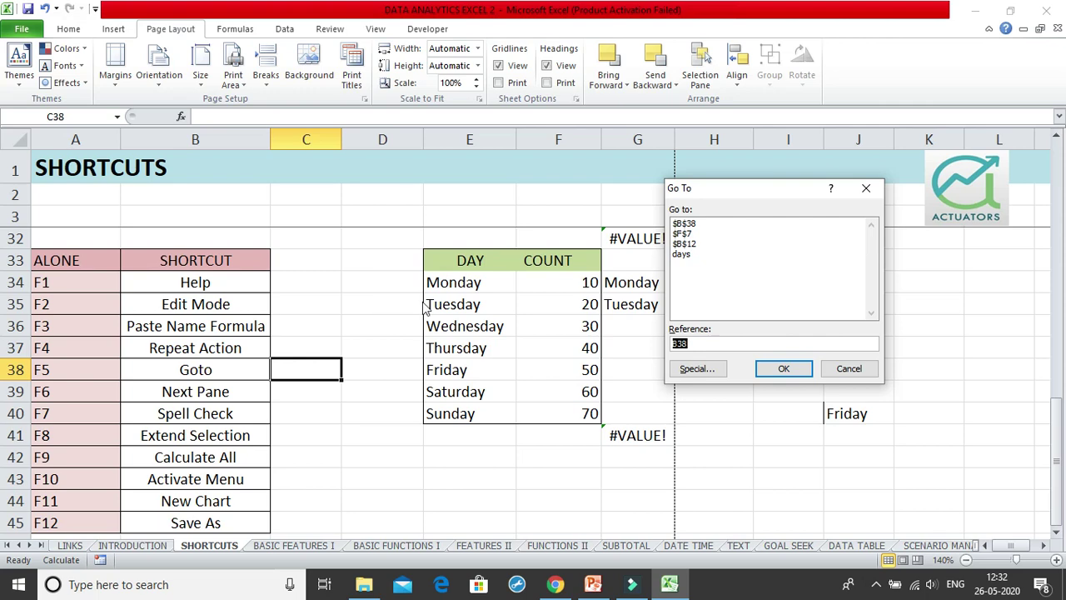
click(686, 234)
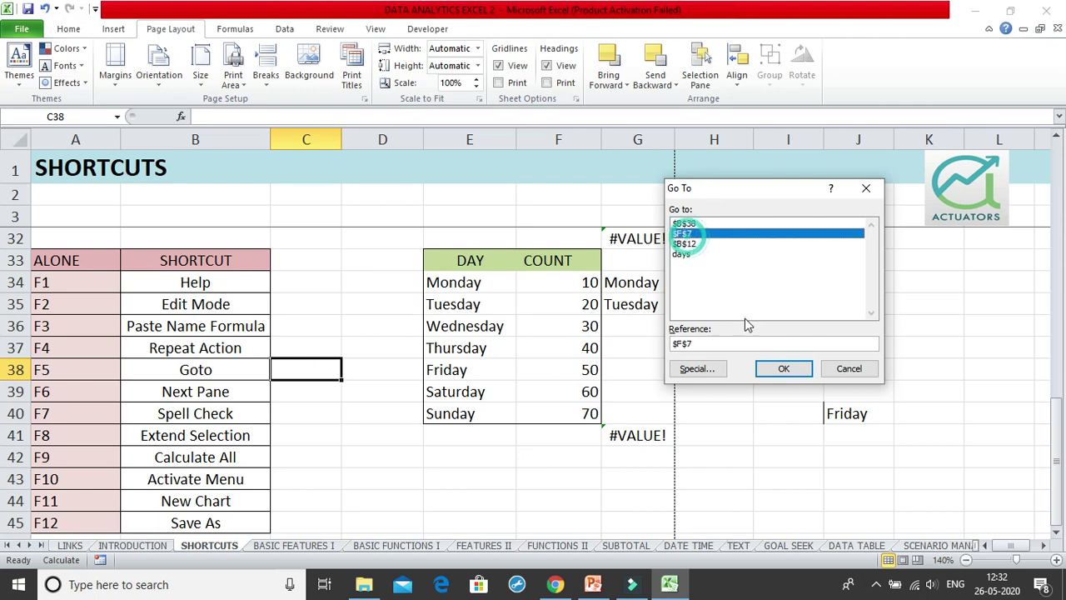
click(777, 368)
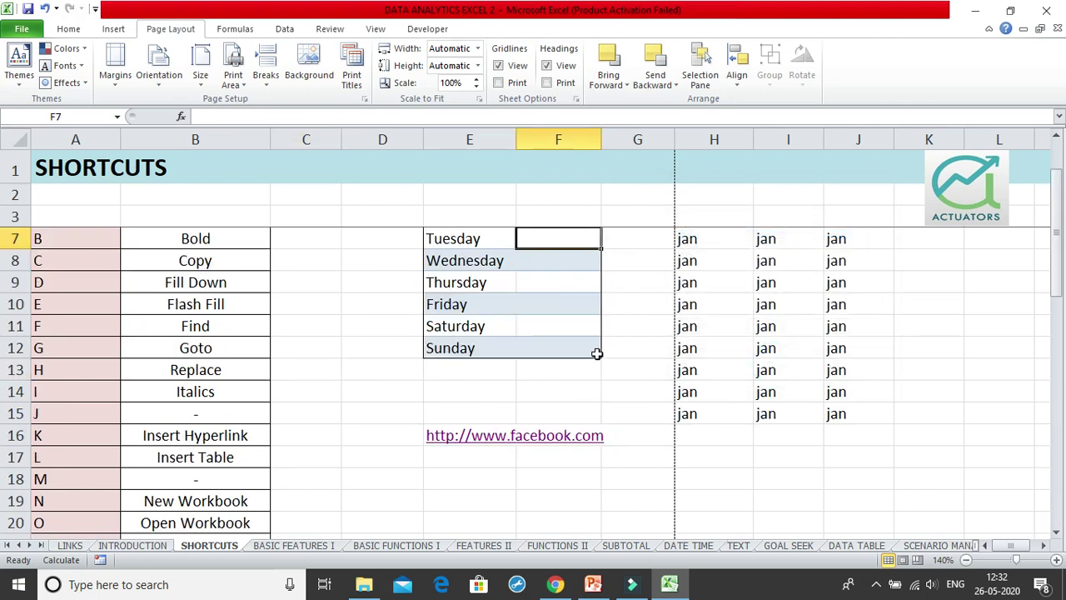
Move the active cell down column F from F7 past the day table to F44
scroll(596, 354, down, 18)
scroll(597, 354, up, 13)
scroll(600, 350, down, 5)
scroll(604, 345, up, 2)
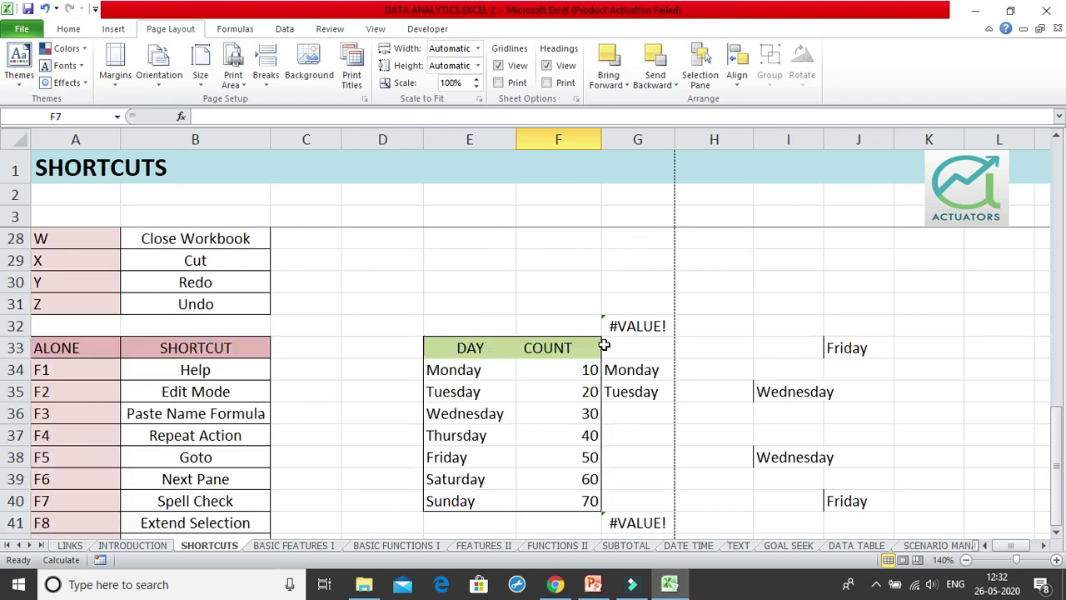
key(Down)
key(Down)
key(Down)
key(Down)
key(Down)
key(Down)
key(Down)
key(Down)
key(Down)
key(Down)
key(Down)
key(Down)
key(Down)
key(Down)
key(Down)
key(Down)
key(Down)
key(Down)
key(Down)
key(Down)
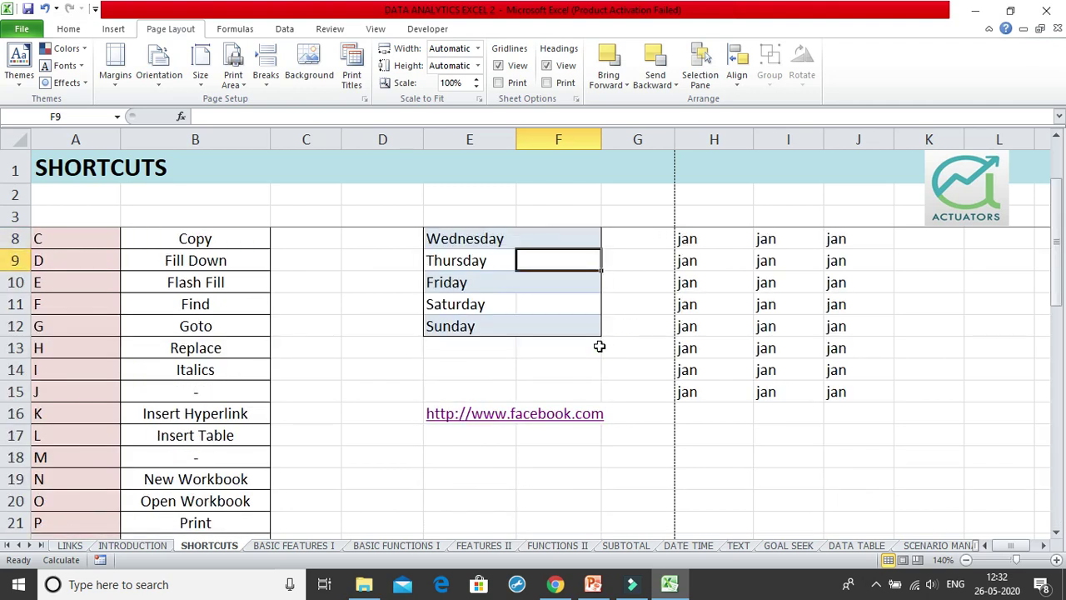
key(Down)
key(Down)
key(Down)
key(Down)
key(Down)
key(Down)
key(Down)
key(Down)
key(Down)
key(Down)
key(Down)
key(Down)
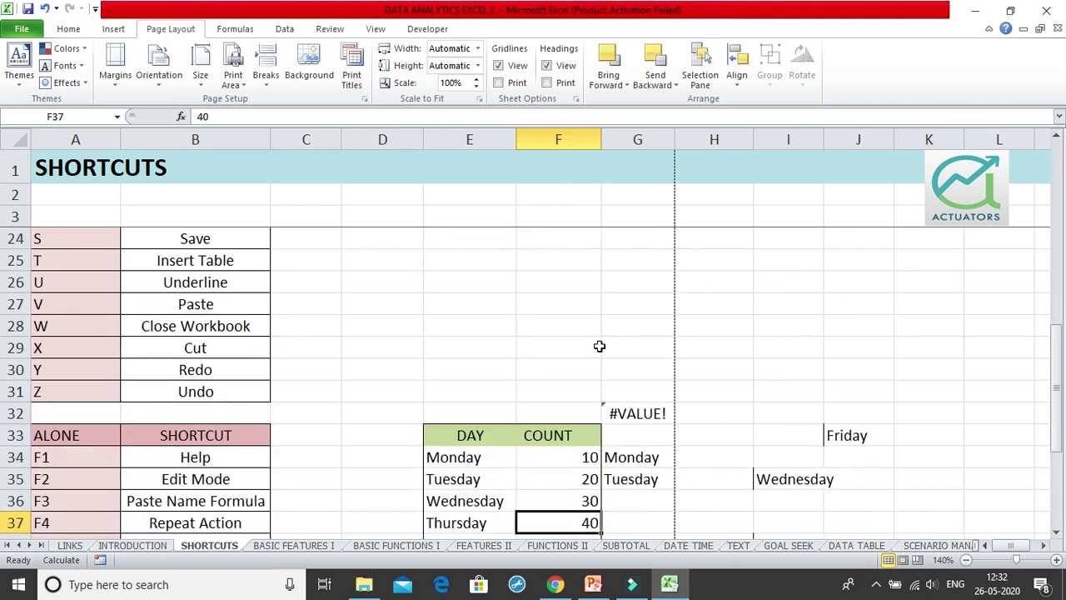
key(Down)
key(Down)
key(Down)
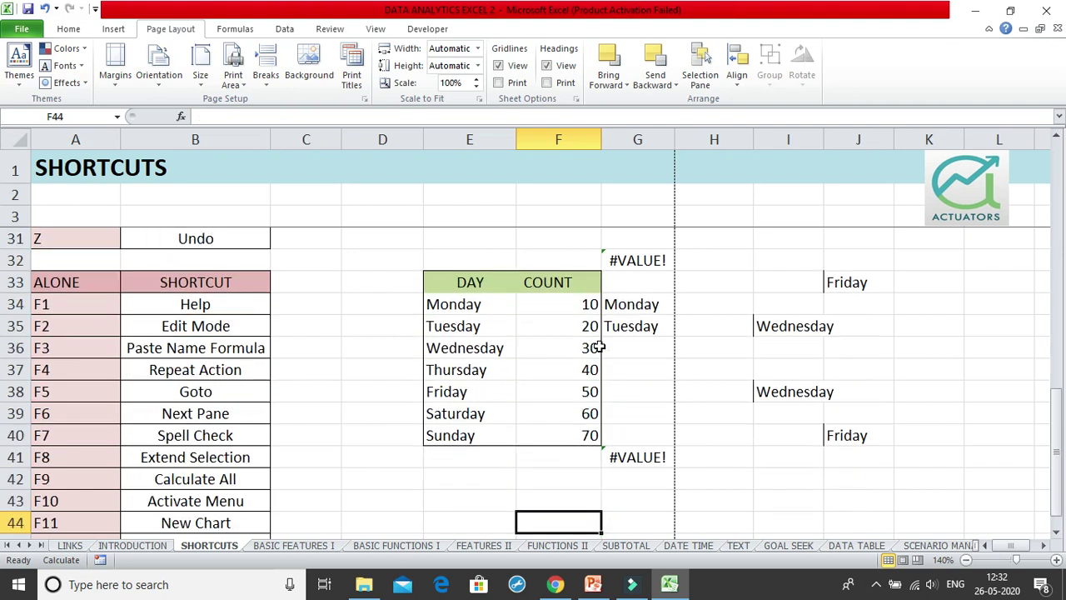
key(Down)
key(Down)
key(Up)
key(Up)
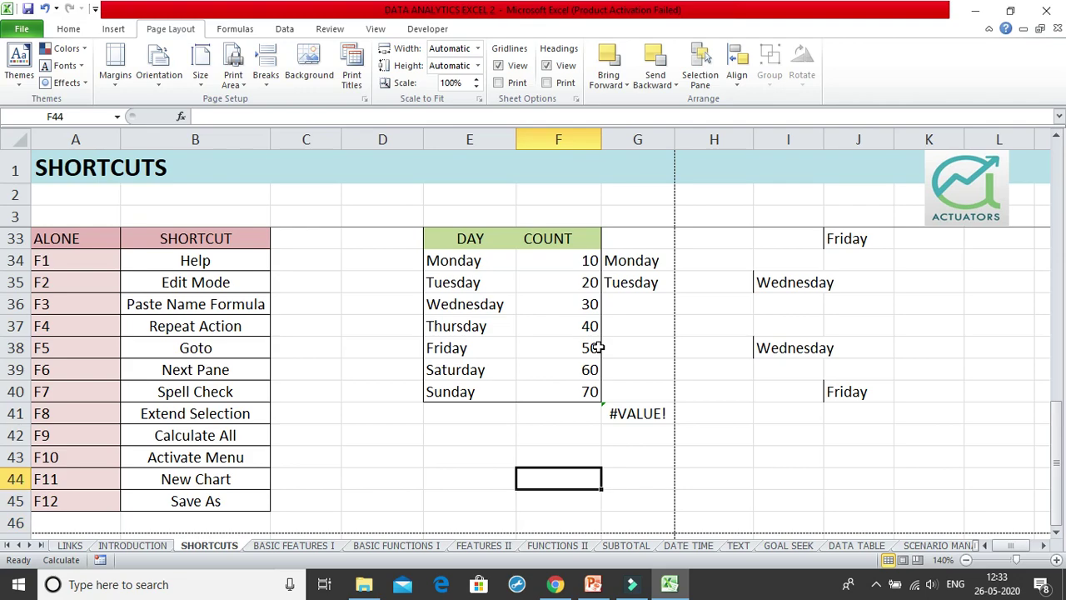
Move the active cell across row 44 to column U and return to the shortcut table in column A
key(Right)
key(Right)
key(Right)
key(Right)
key(Right)
key(Right)
key(Right)
key(Right)
key(Right)
key(Right)
key(Right)
key(Right)
key(Right)
key(Right)
key(Right)
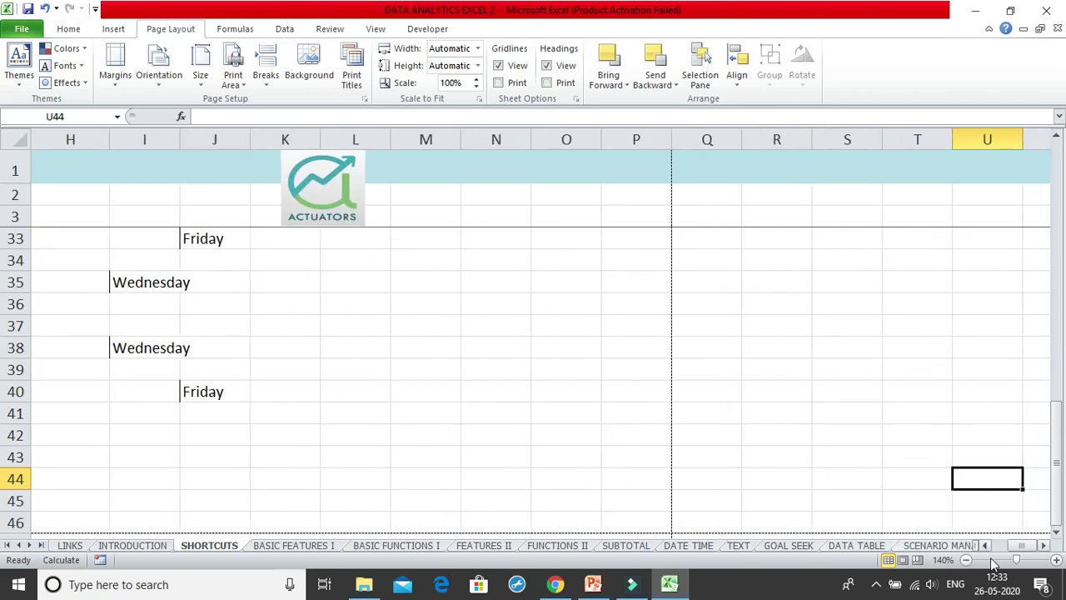
drag(1021, 544, 983, 571)
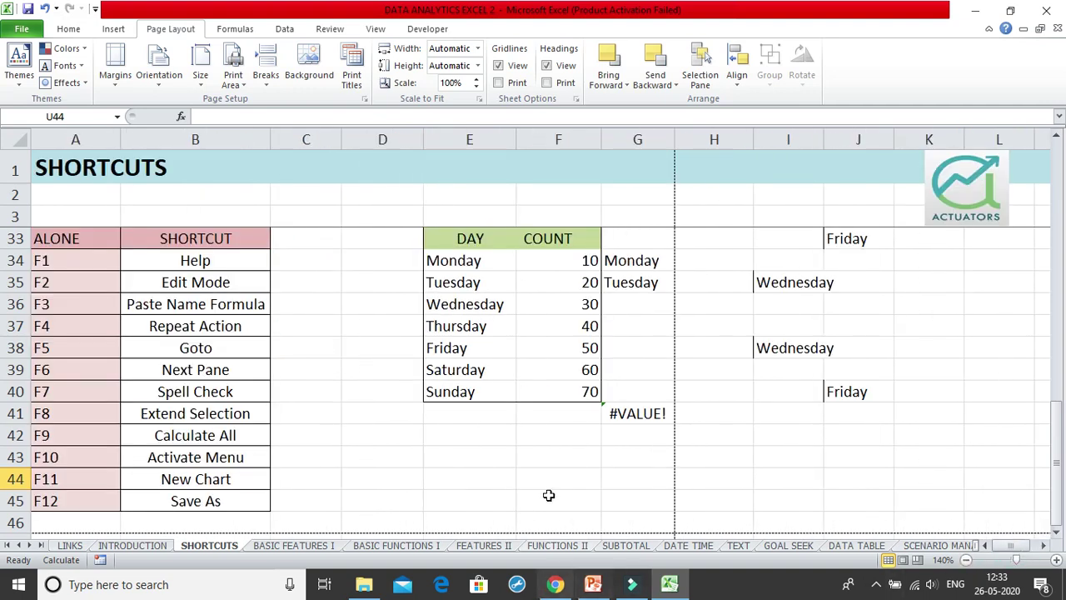
Select cell D44 and activate the ribbon's key tips
click(473, 367)
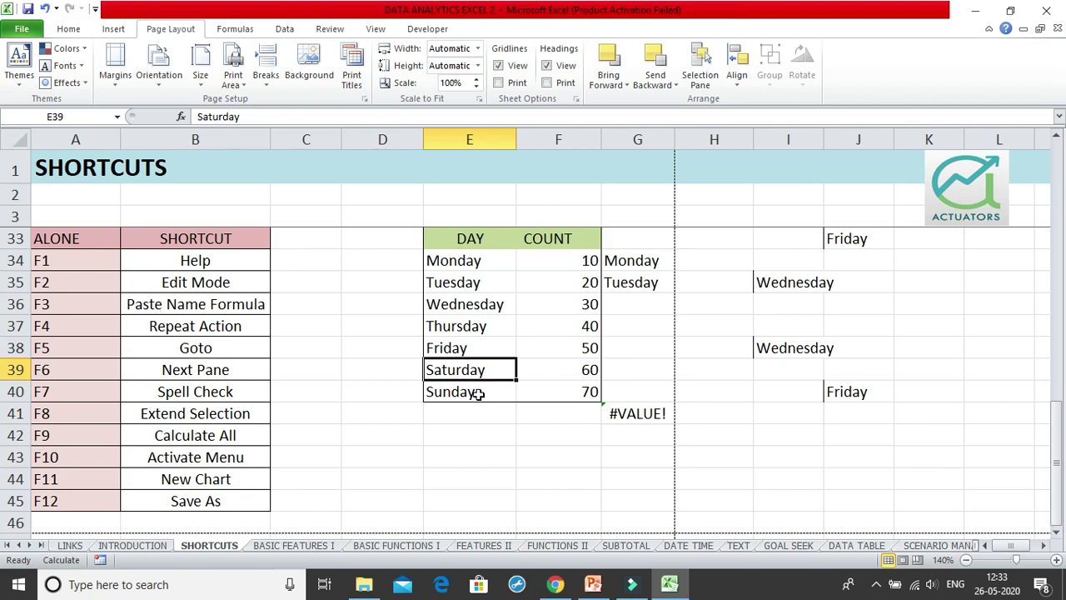
click(418, 409)
click(350, 476)
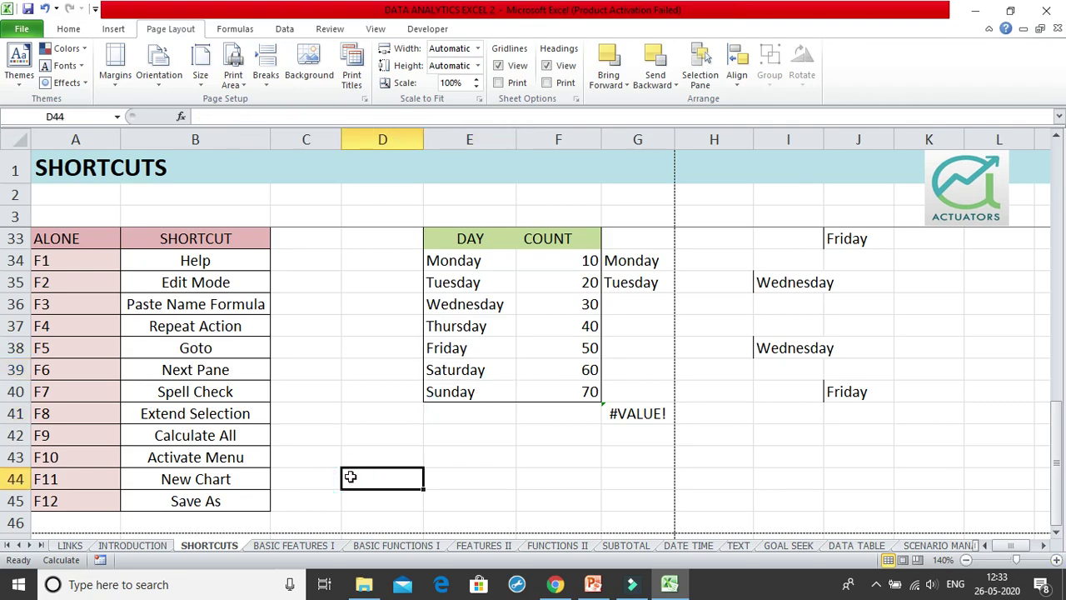
key(F10)
key(F10)
key(alt)
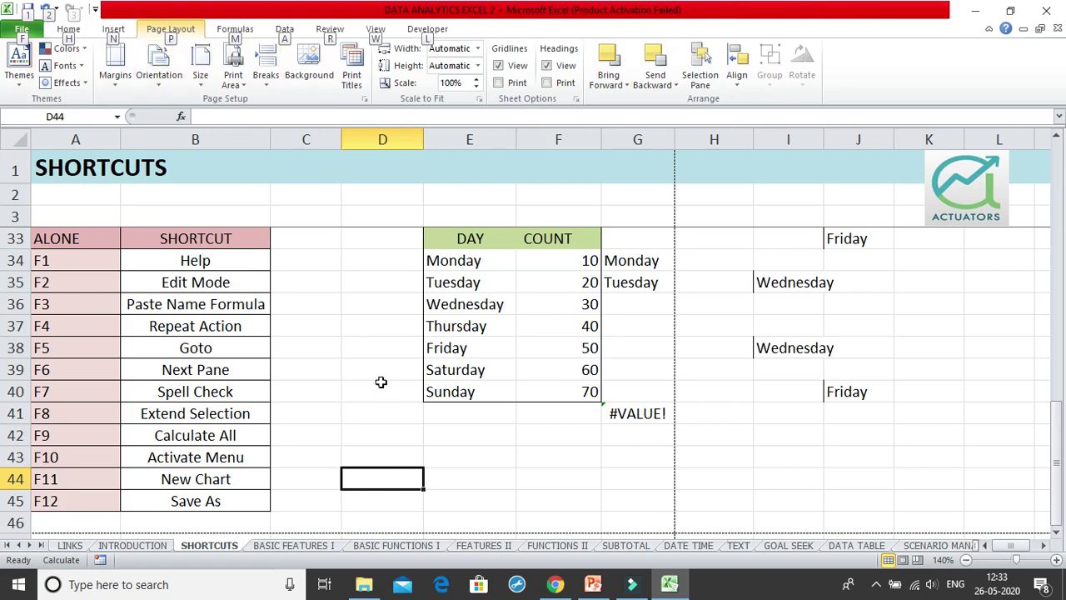
Toggle the ribbon's key tips on and off several times, leaving them hidden
key(F10)
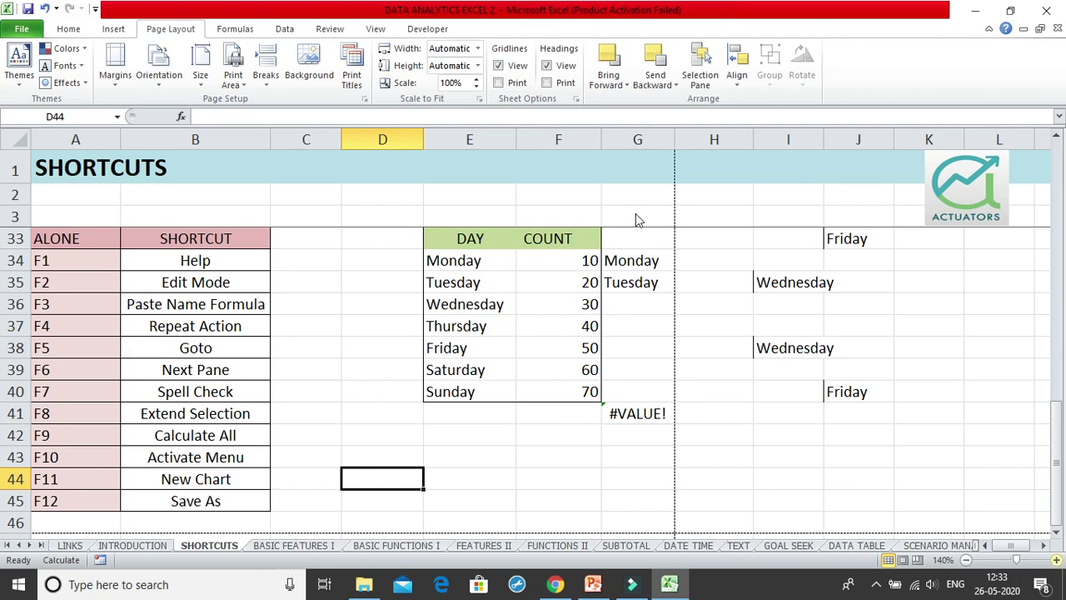
key(F10)
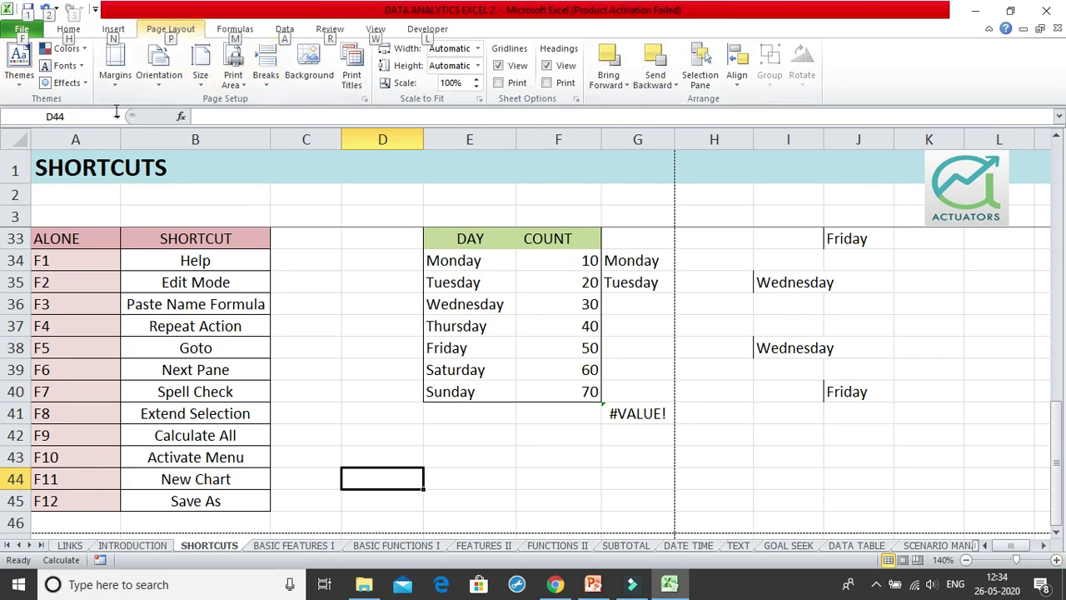
key(Escape)
key(alt)
key(alt)
key(alt)
key(alt)
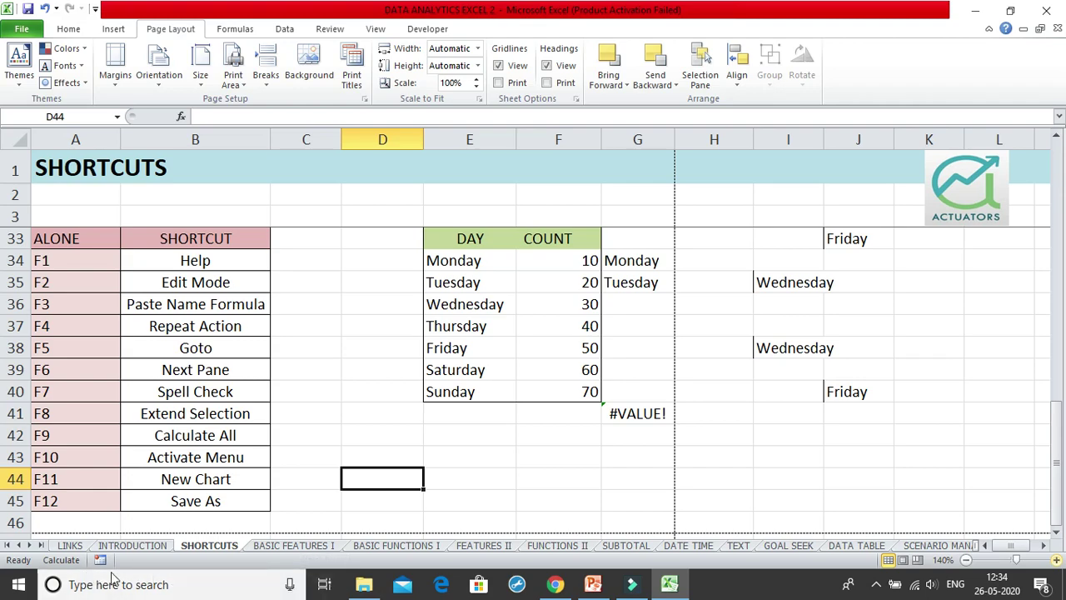
key(alt)
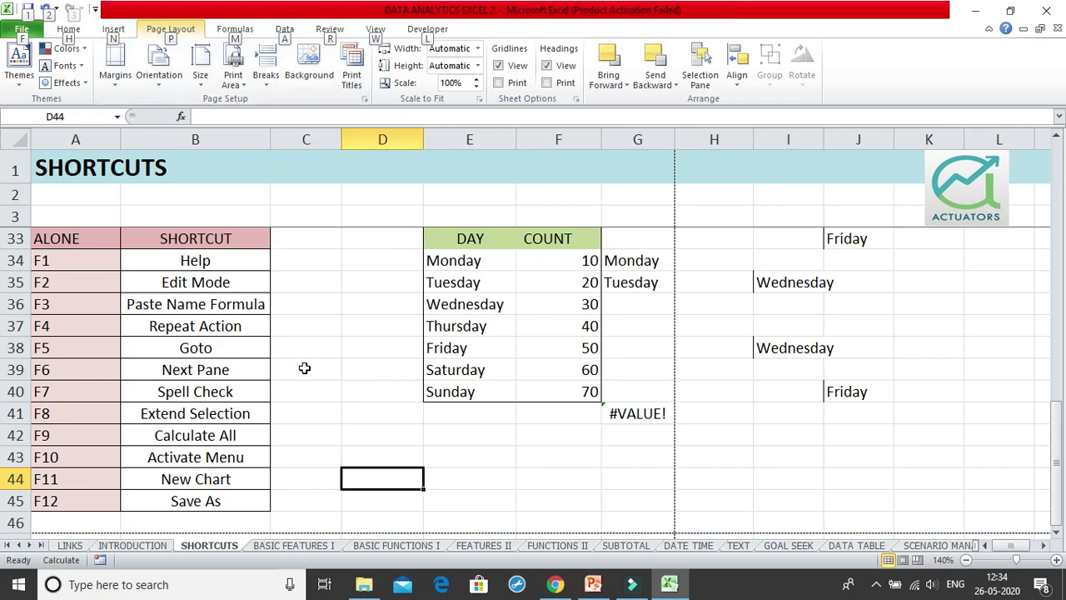
key(Escape)
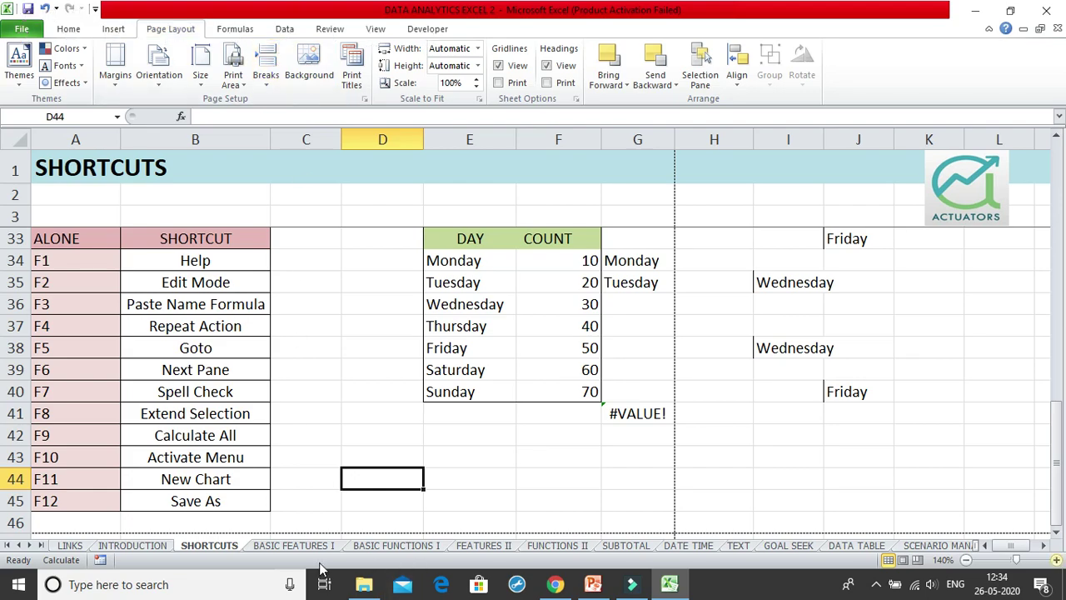
Run a spell check from cell D40, continuing at the beginning of the sheet, and cancel it at the flagged word "jan" in H5
click(377, 301)
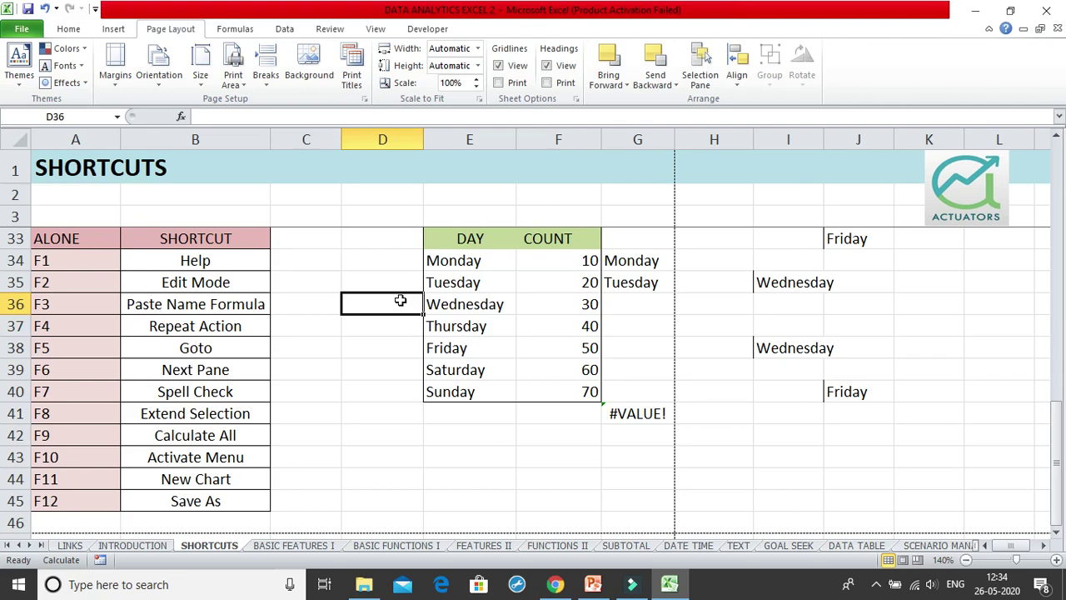
click(352, 345)
click(342, 394)
key(F7)
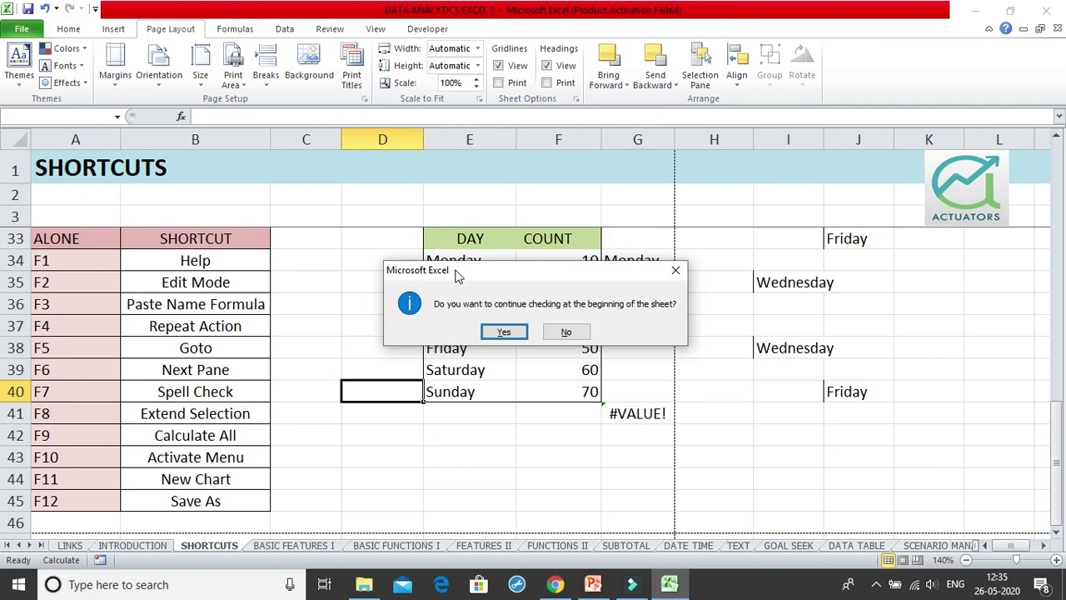
click(513, 332)
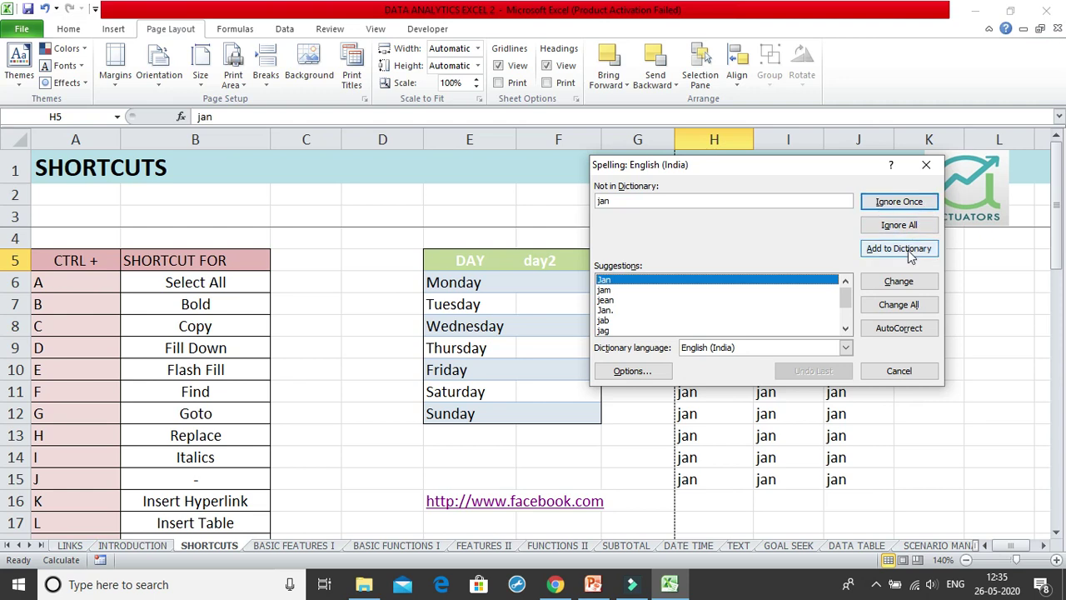
mouse_move(846, 293)
mouse_down()
mouse_move(845, 333)
mouse_move(851, 287)
mouse_up()
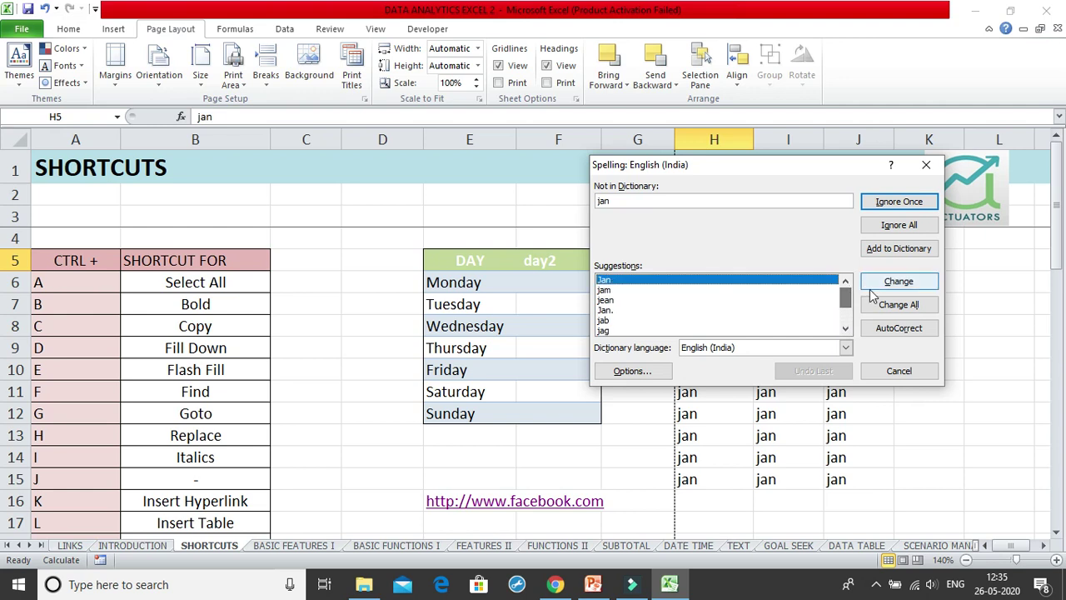
click(888, 375)
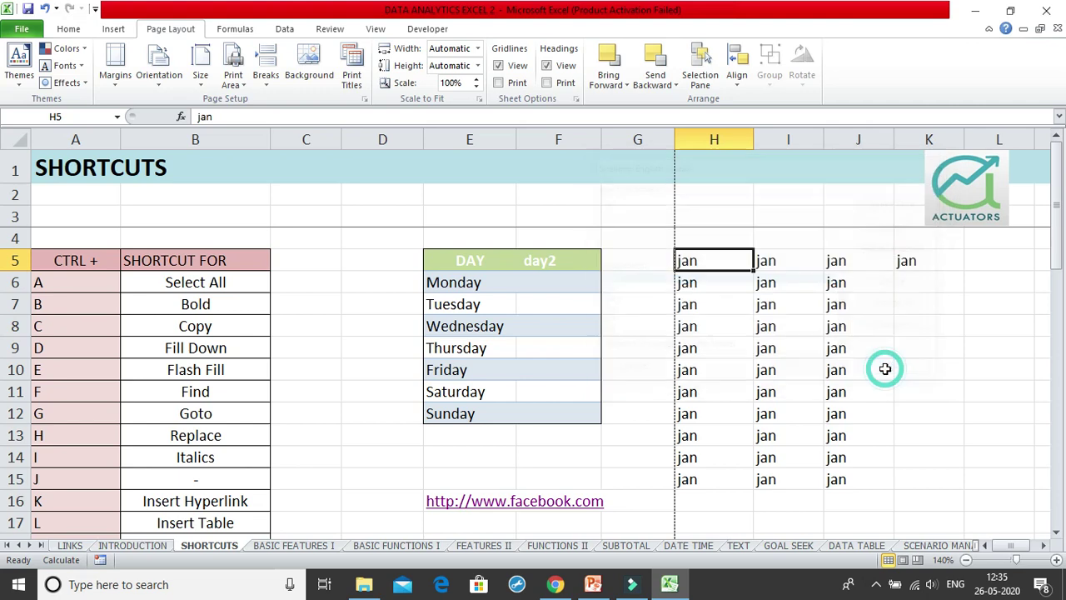
Restart the spell check from cell G6 and ignore each flagged "jan" one at a time up to cell I9
click(630, 280)
scroll(630, 283, down, 5)
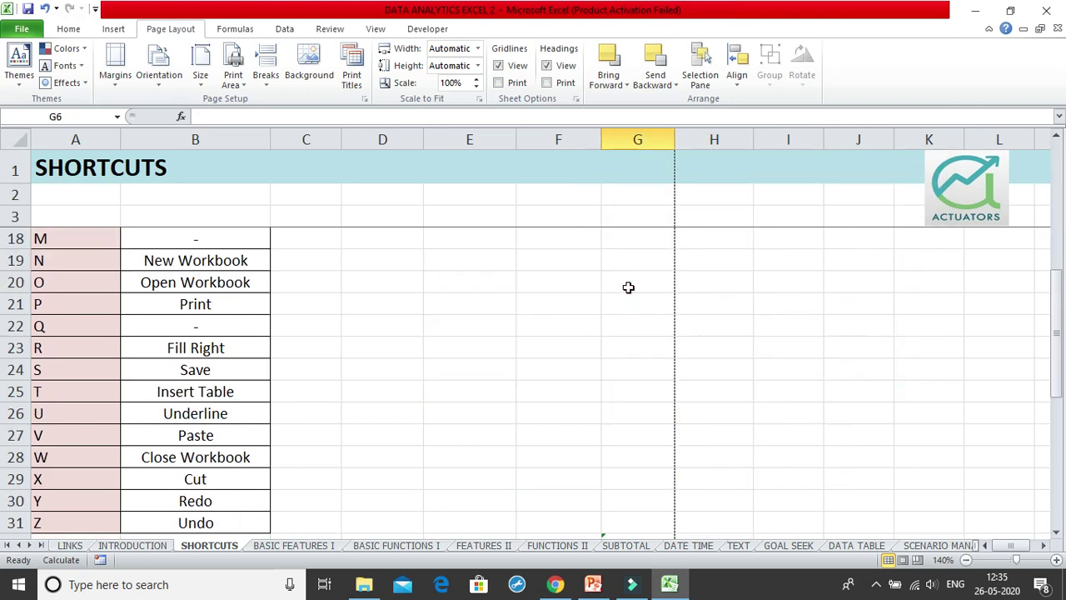
scroll(404, 420, down, 7)
scroll(403, 420, up, 2)
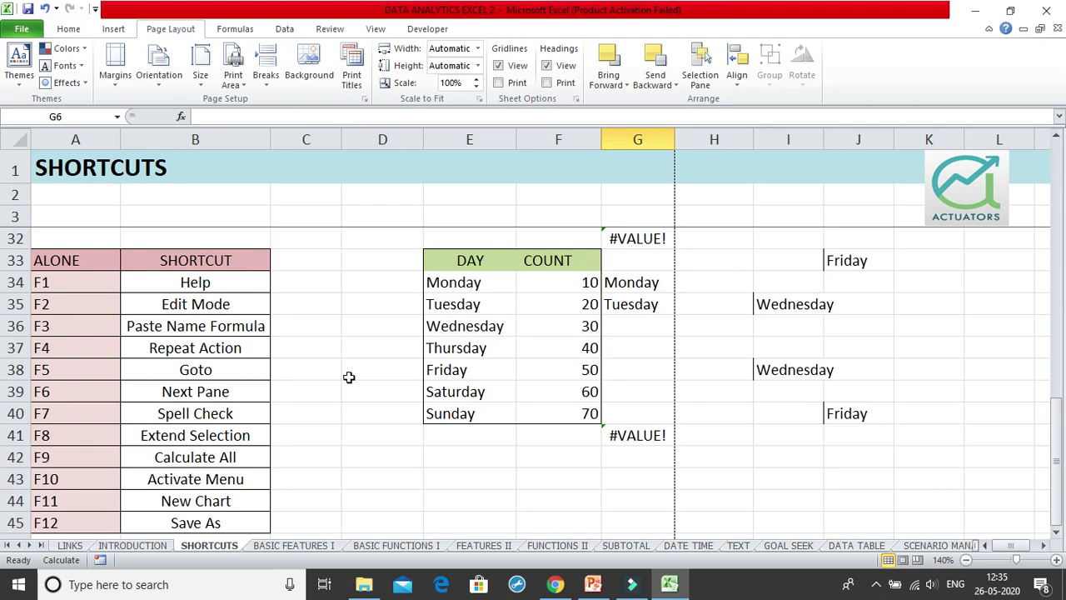
key(F7)
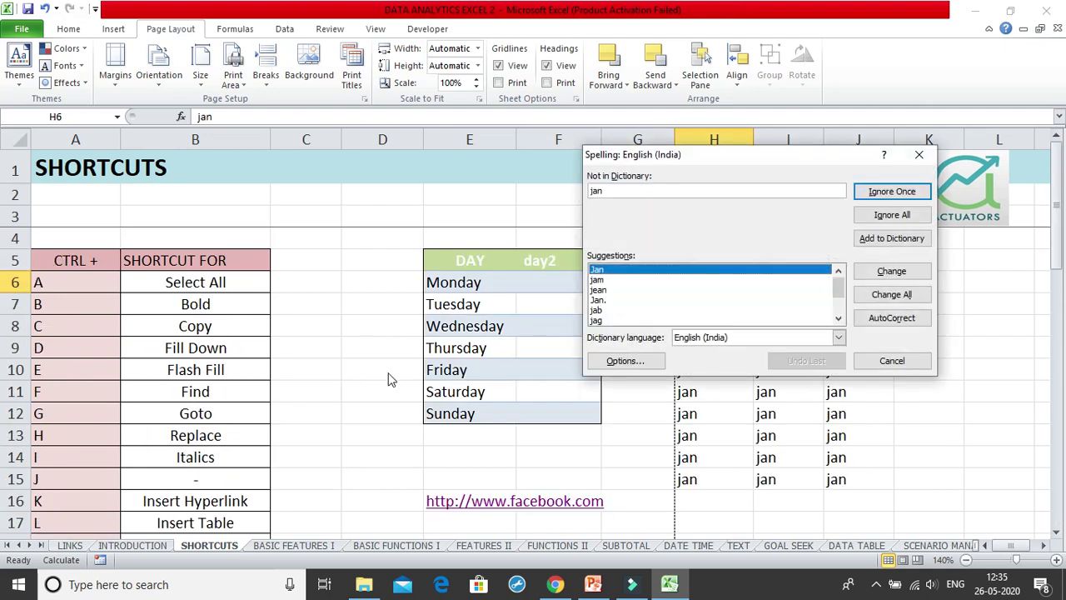
click(873, 194)
click(873, 192)
click(873, 192)
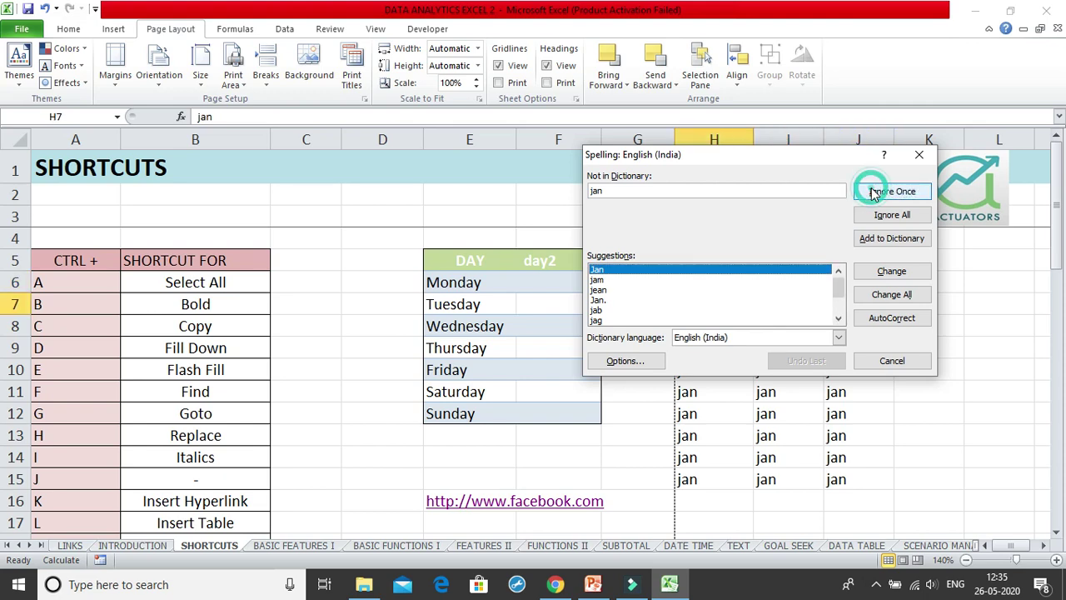
click(873, 193)
click(872, 193)
click(872, 193)
click(872, 193)
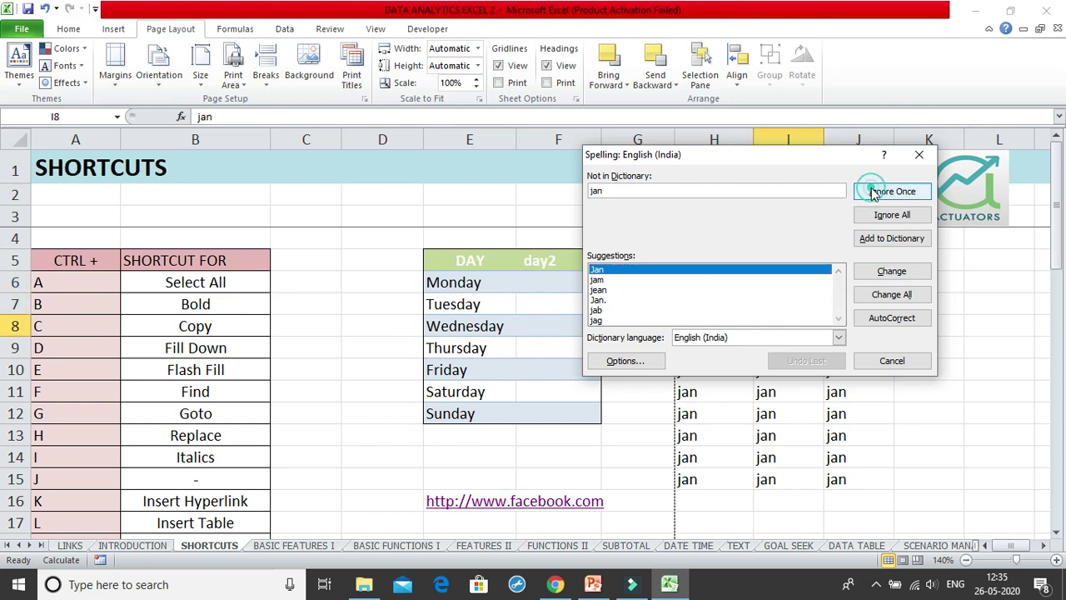
click(872, 192)
click(873, 192)
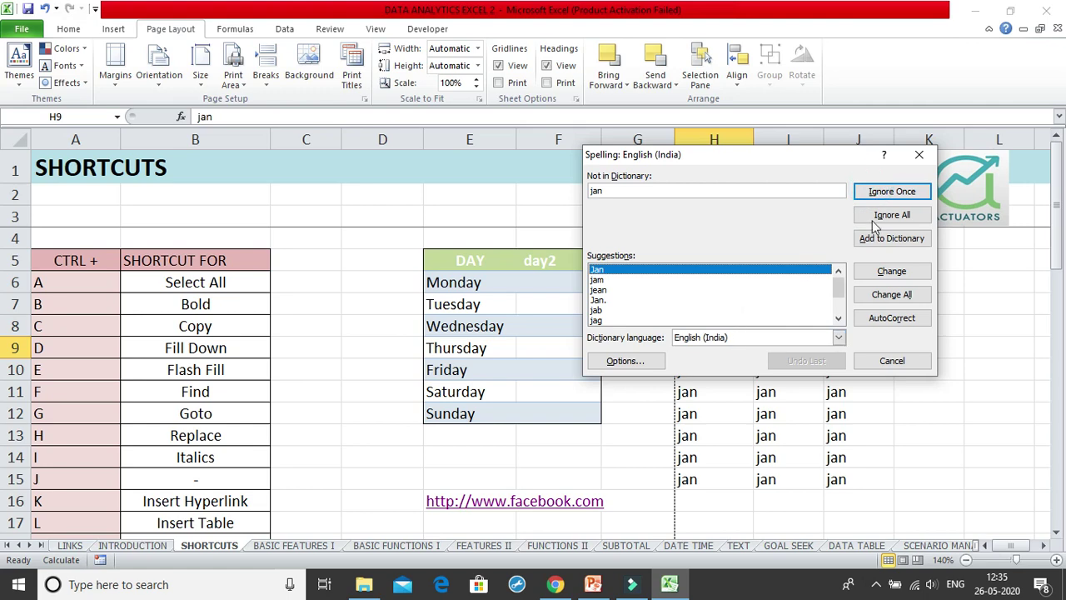
click(884, 192)
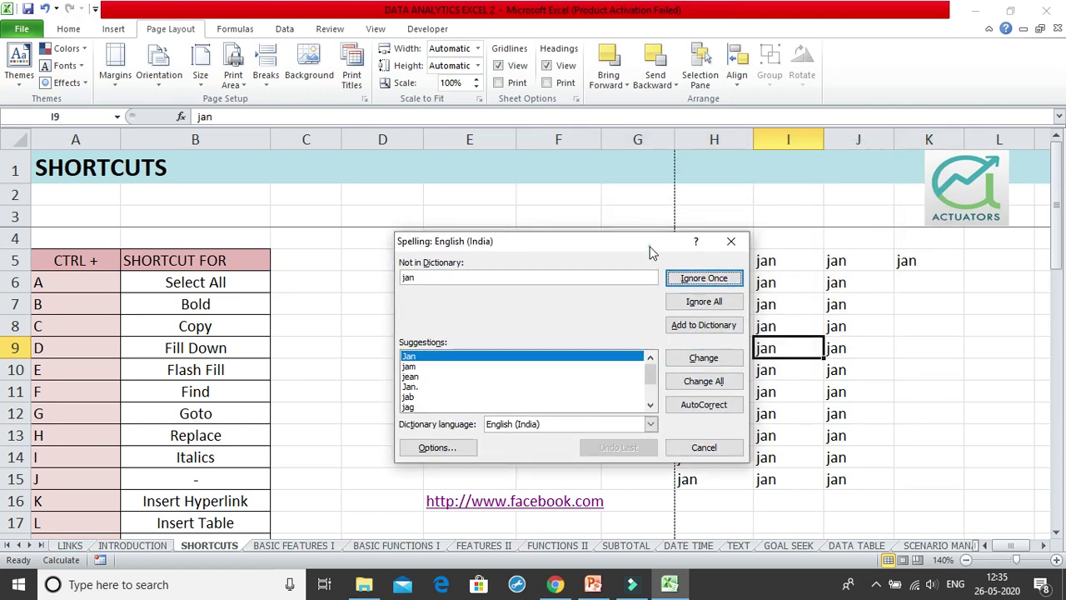
Move the Spelling dialog aside and keep ignoring flagged words once each until "Goto" in cell B38
drag(649, 243, 577, 272)
click(620, 309)
click(620, 310)
click(621, 310)
click(620, 310)
click(621, 310)
click(620, 311)
click(620, 311)
click(620, 309)
click(620, 310)
click(620, 310)
click(620, 309)
click(620, 310)
click(620, 310)
click(620, 309)
click(620, 310)
click(620, 310)
click(621, 311)
click(621, 311)
click(620, 310)
click(621, 310)
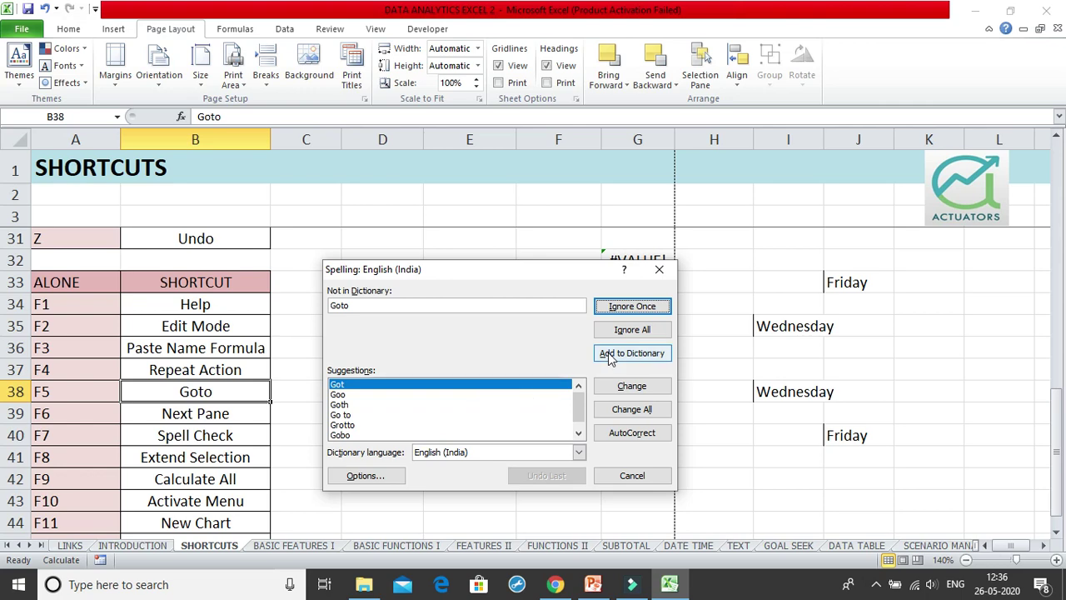
Look through the spelling suggestions for "Goto", ignore the word once, and end the spell check without continuing from the beginning
drag(570, 414, 596, 391)
key(Page_Down)
key(Page_Up)
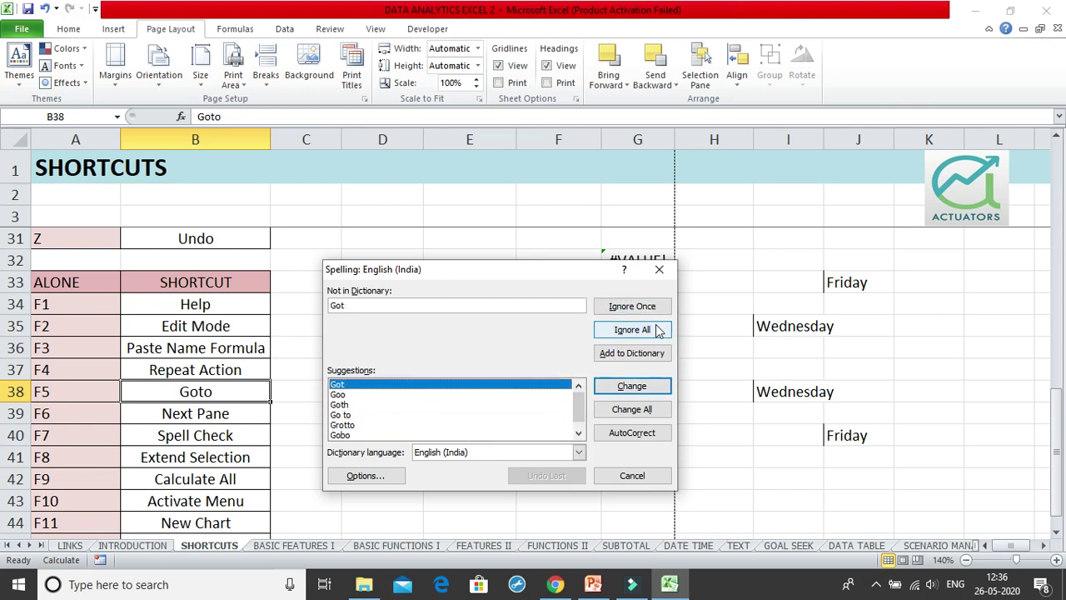
click(657, 308)
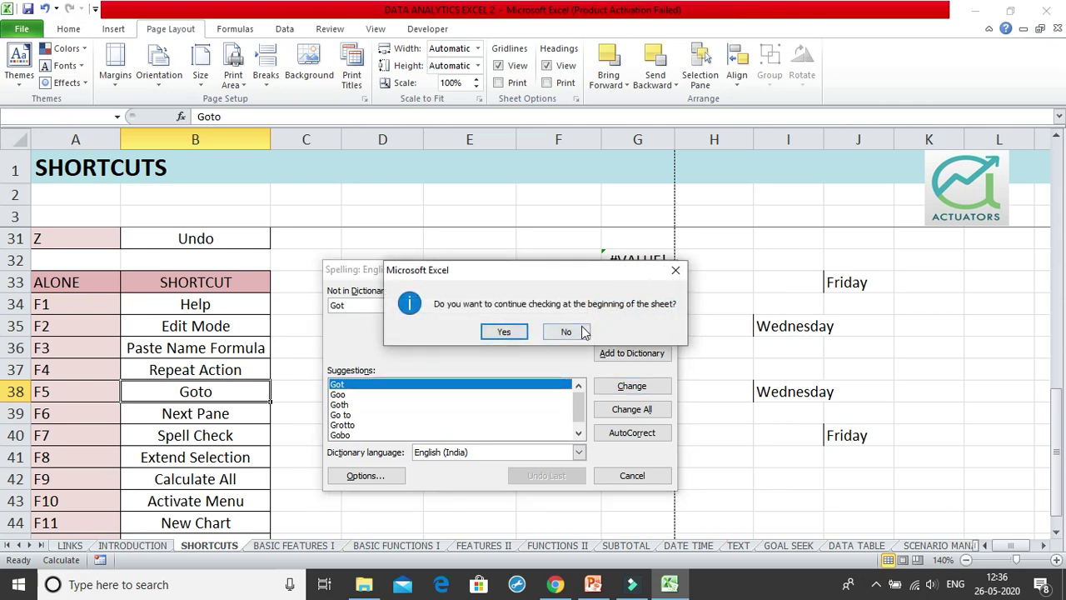
click(675, 270)
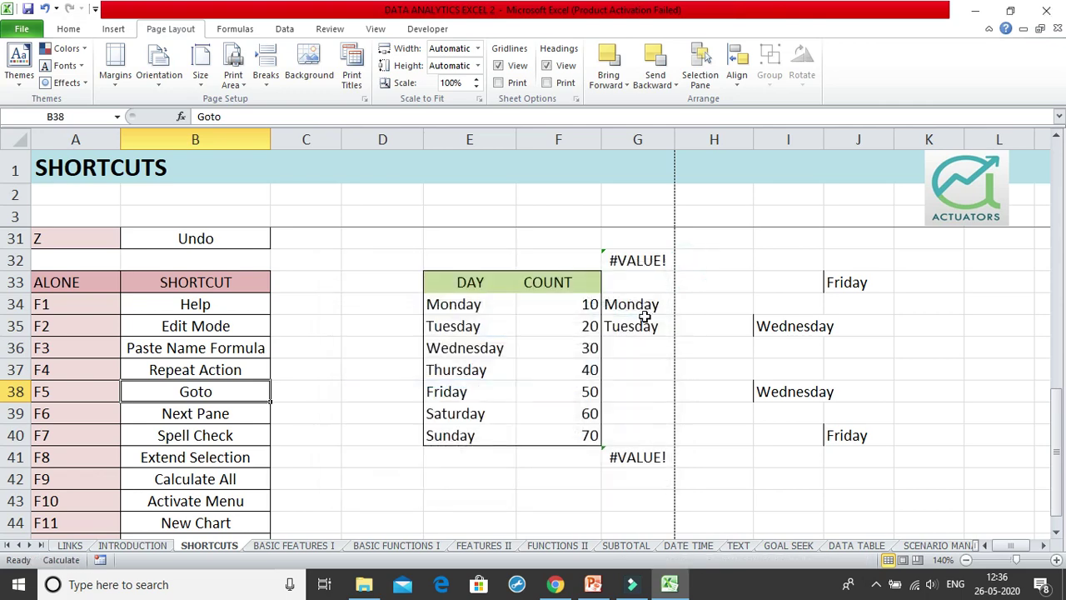
Select the Spell Check entry in B40, then Extend Selection in B41, and move down the shortcut list to Save As in B45
scroll(252, 434, down, 2)
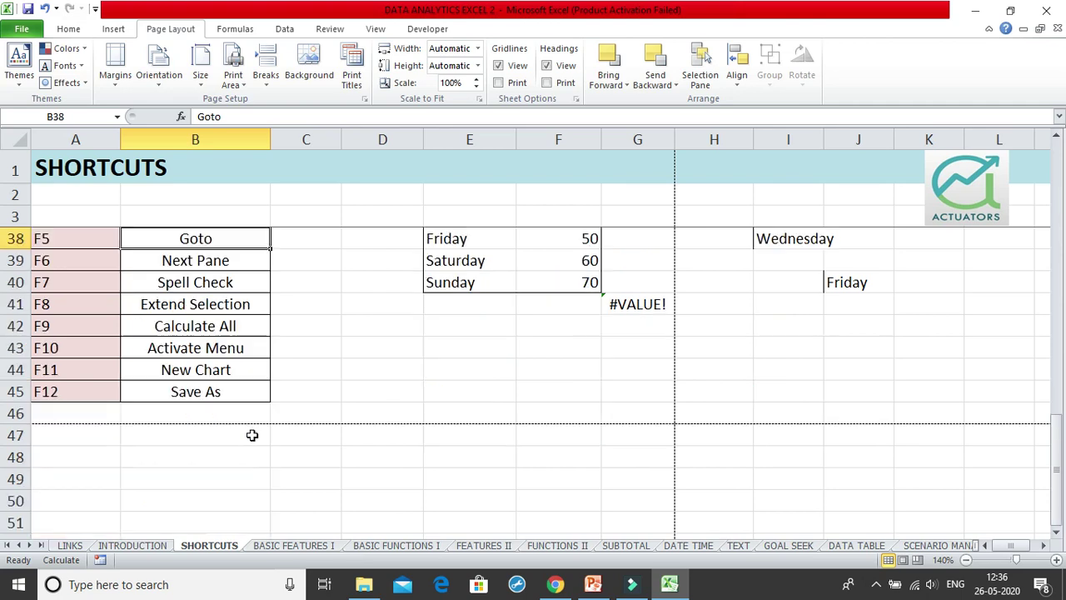
scroll(252, 435, up, 2)
click(221, 434)
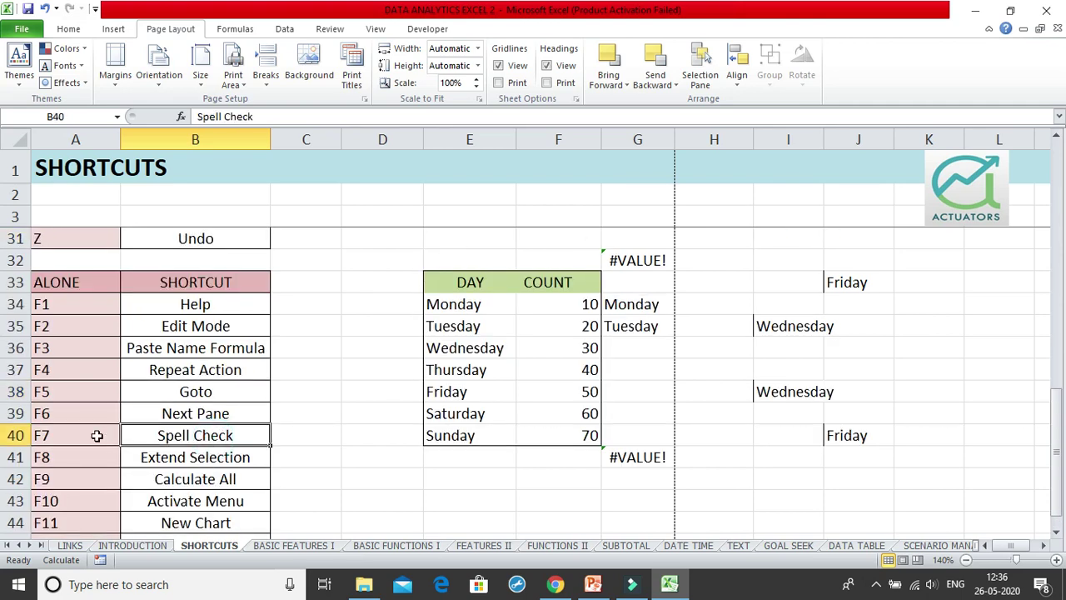
click(194, 455)
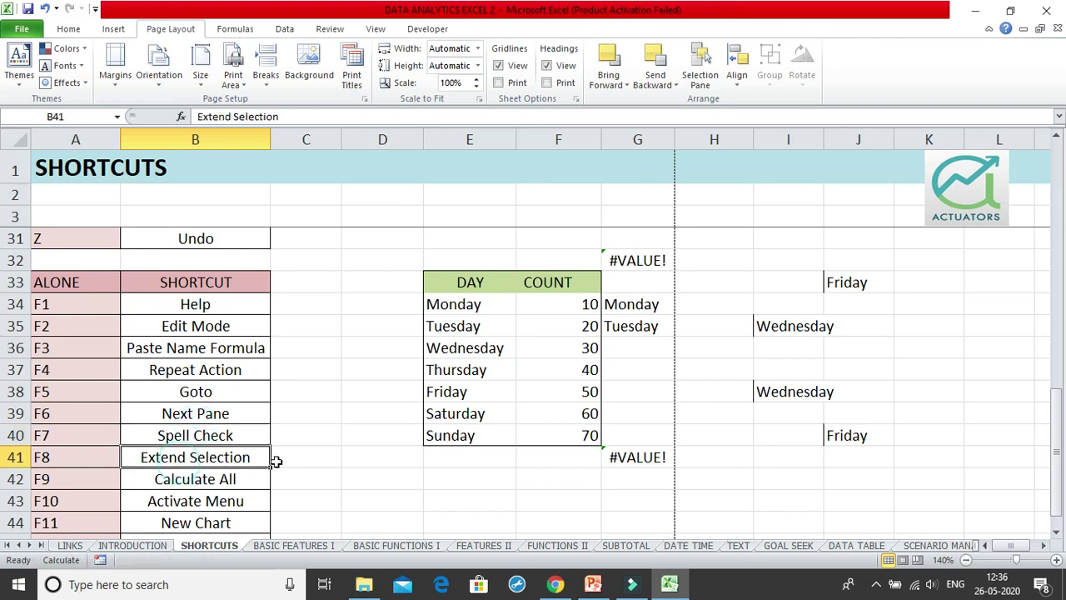
key(Down)
key(Down)
key(Down)
key(Down)
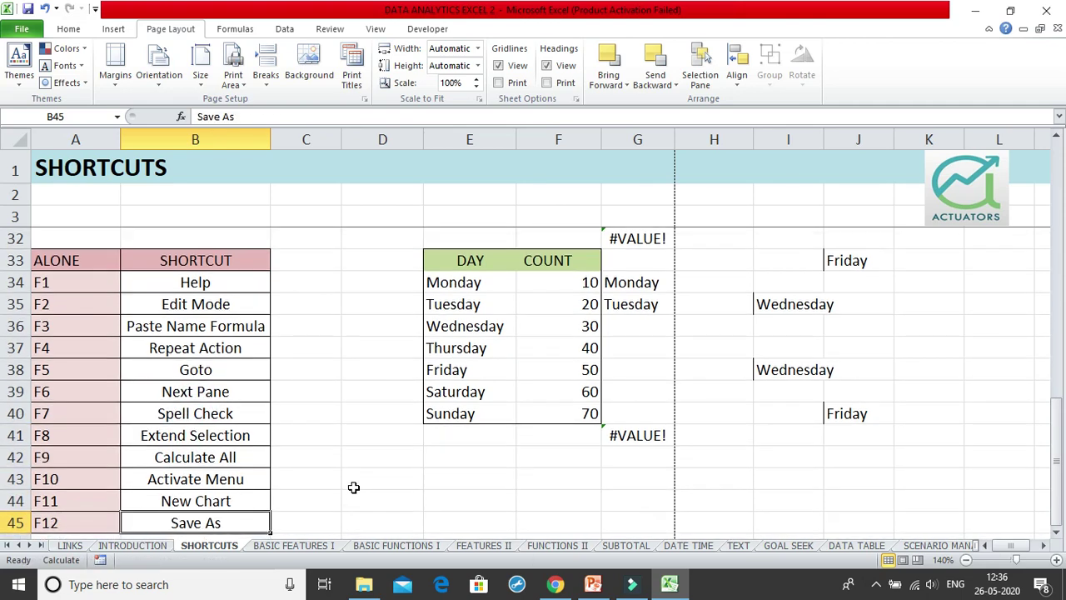
Select the DAY header in E33, toggle Extend Selection mode on and off, and move the active cell to Monday in E34
click(460, 264)
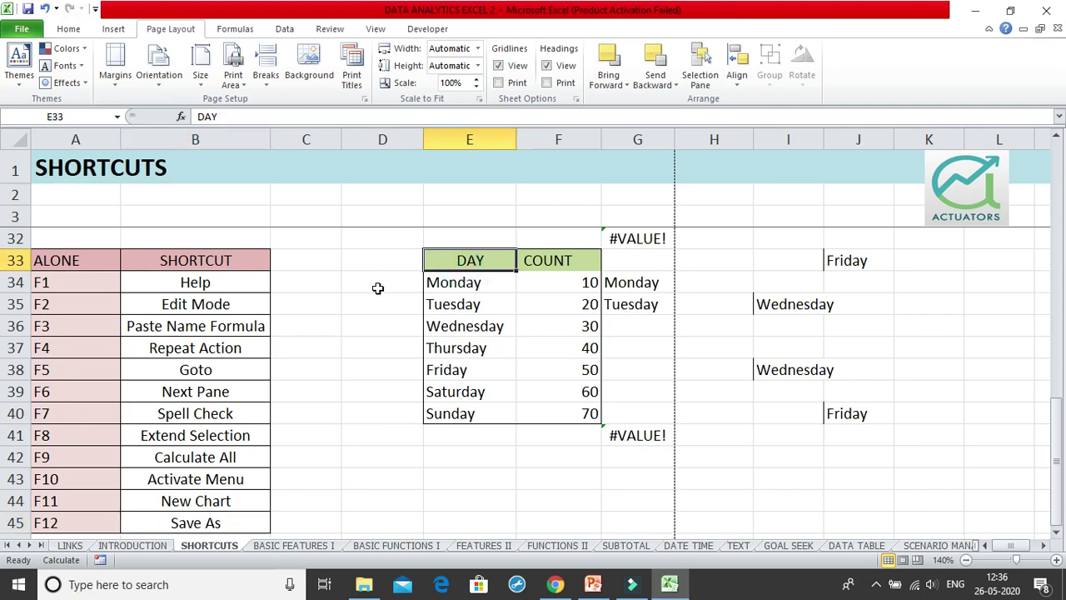
key(F8)
key(F8)
key(Right)
key(Left)
key(Down)
key(Down)
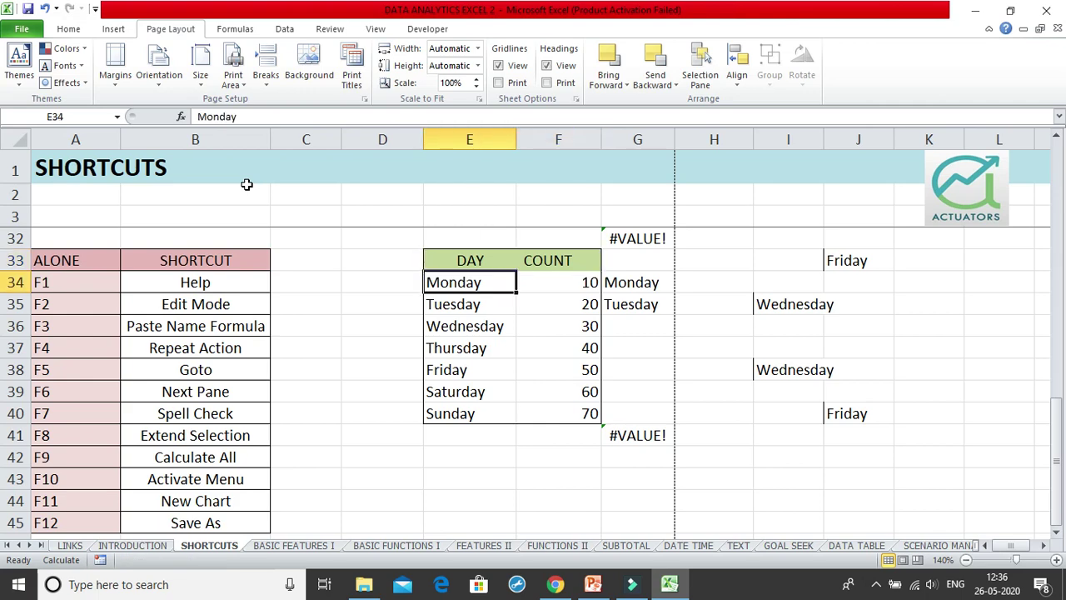
Turn on Extend Selection mode at Tuesday in E35 and extend the selection to E35:F38
key(F8)
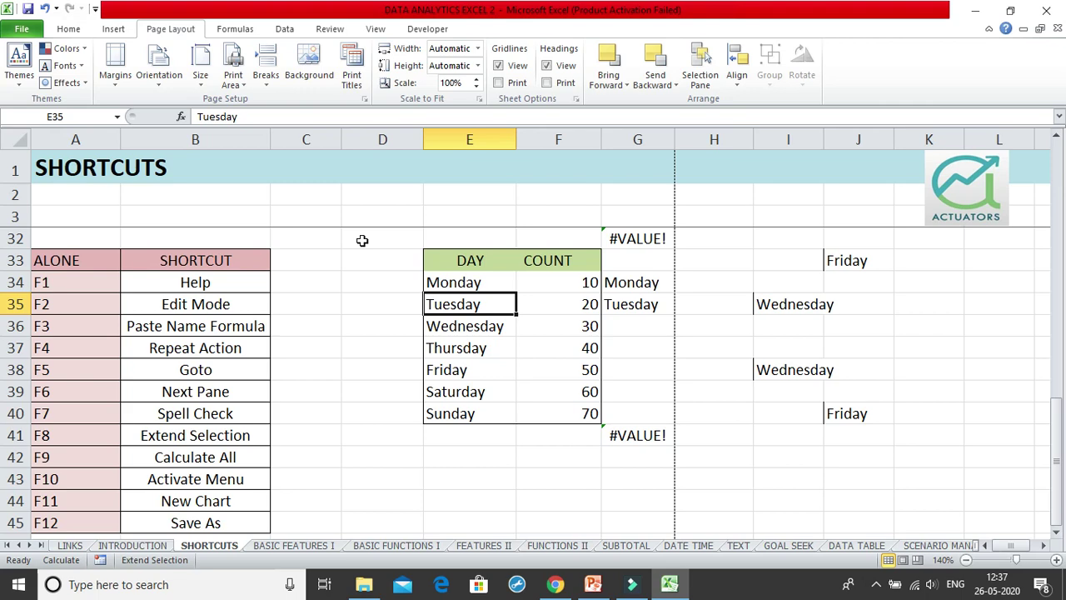
key(Right)
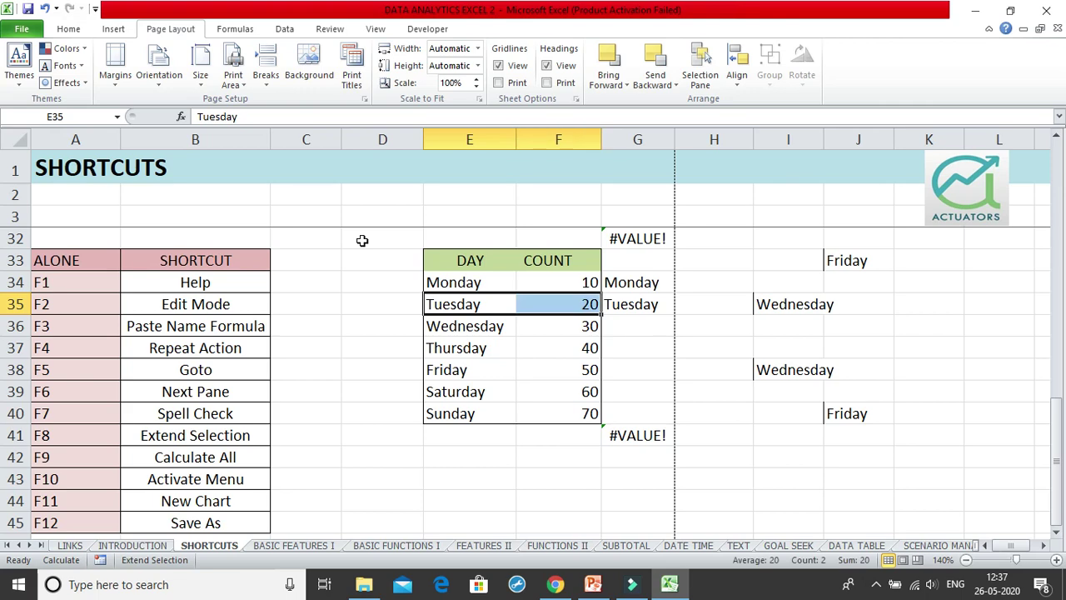
key(Down)
key(Down)
key(Down)
key(Down)
key(Down)
key(Up)
key(Up)
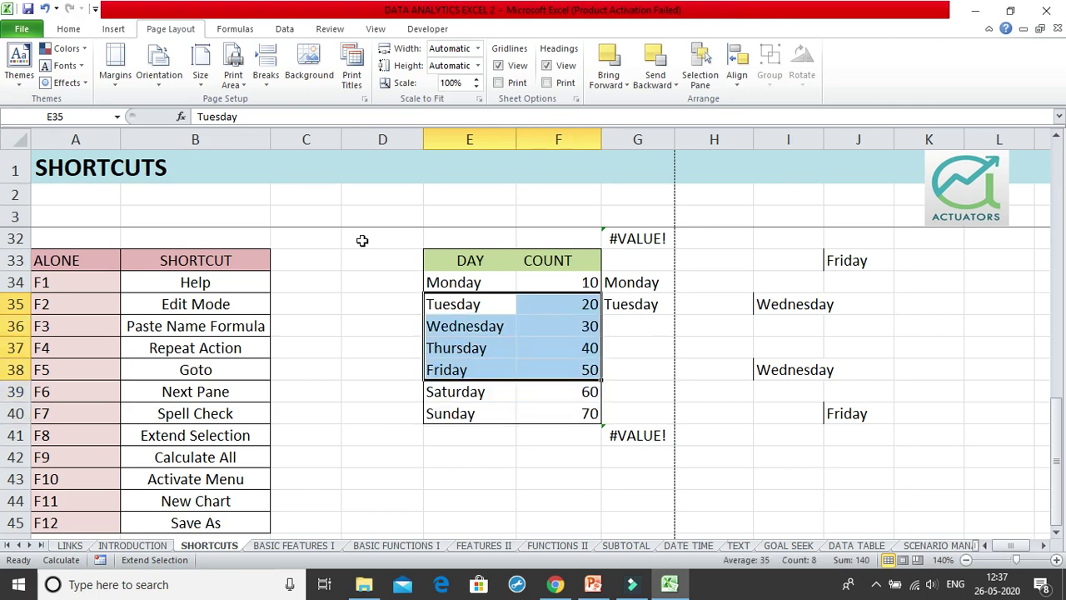
Extend the selection upward from Tuesday's row so that it covers E31:F35
key(Up)
key(Up)
key(Up)
key(Up)
key(Up)
key(Up)
key(Up)
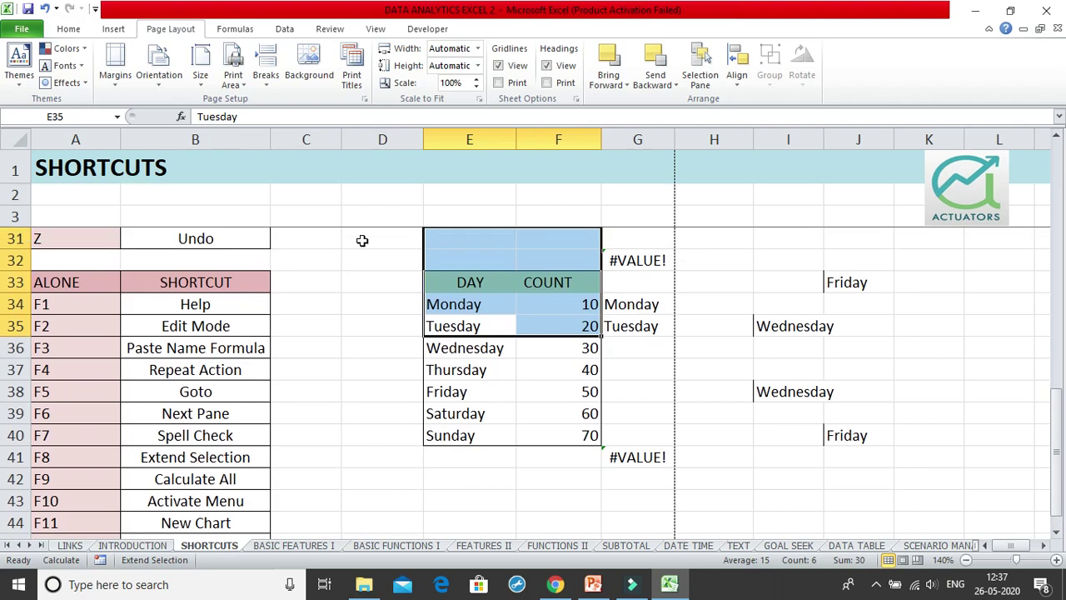
Reshape the extended selection downward and across to column I, covering E35:I37
key(Down)
key(Down)
key(Down)
key(Down)
key(Down)
key(Right)
key(Right)
key(Right)
key(Down)
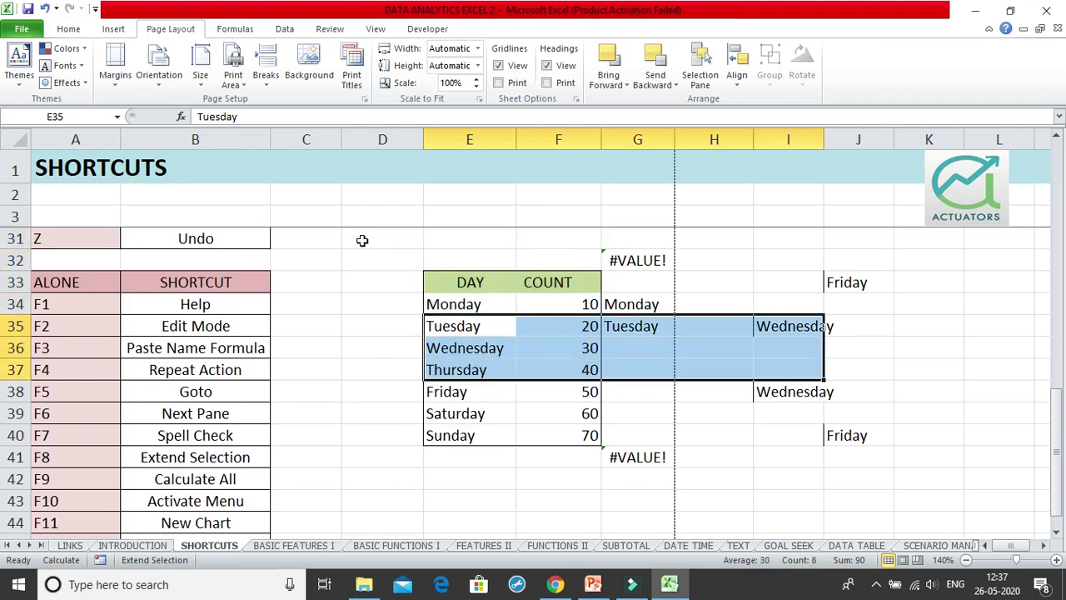
Stretch the extended selection down to row 42 and narrow it to column H, covering E35:H42
key(Down)
key(Down)
key(Left)
key(Down)
key(Down)
key(Left)
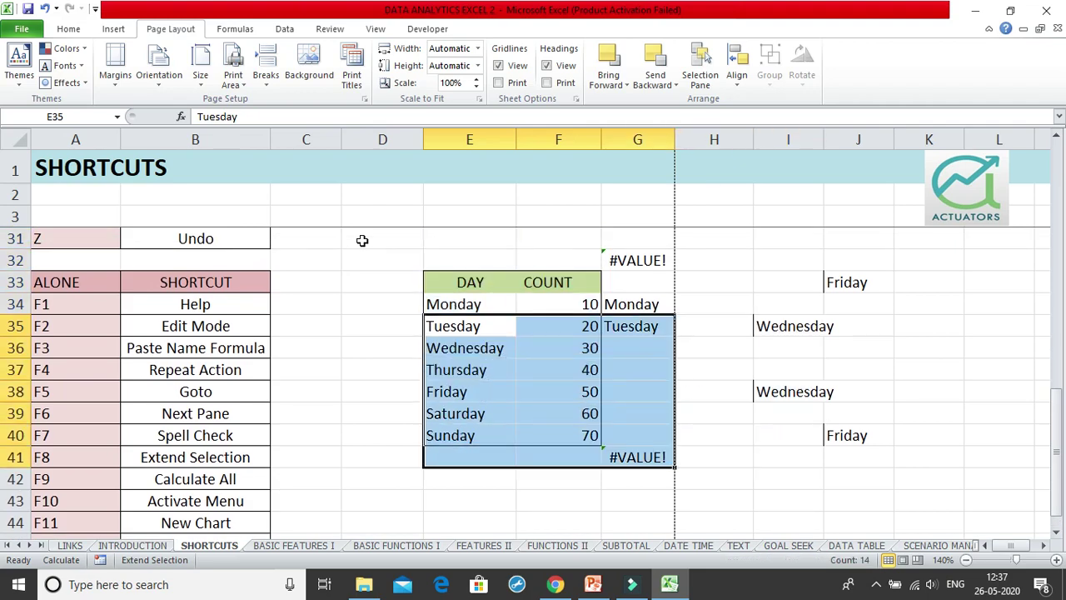
key(Down)
key(Right)
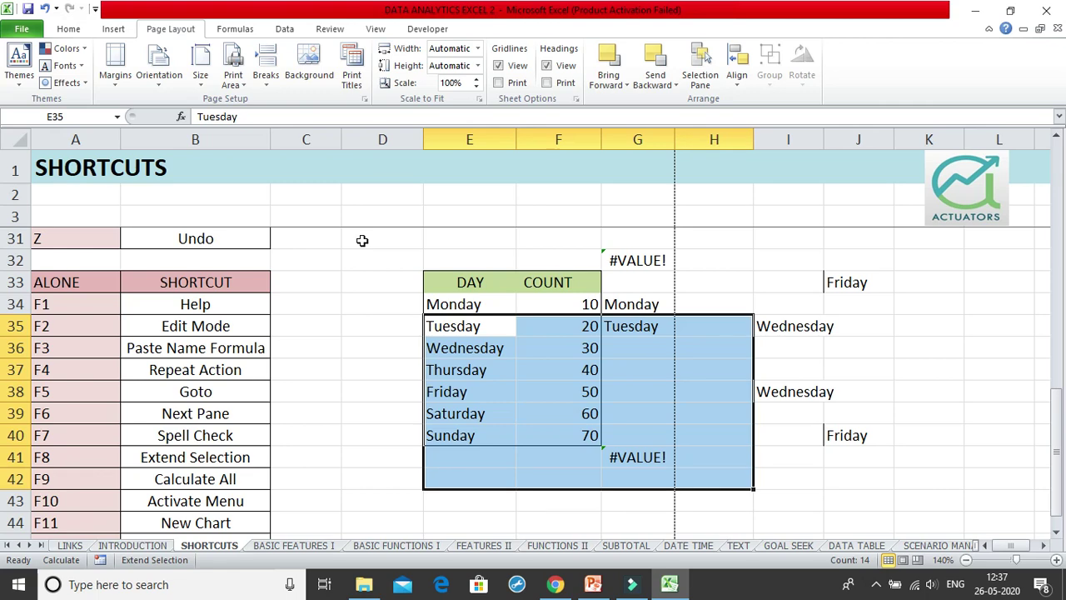
Shrink the extended selection back up to row 38, covering E35:H38
key(Up)
key(Up)
key(Up)
key(Up)
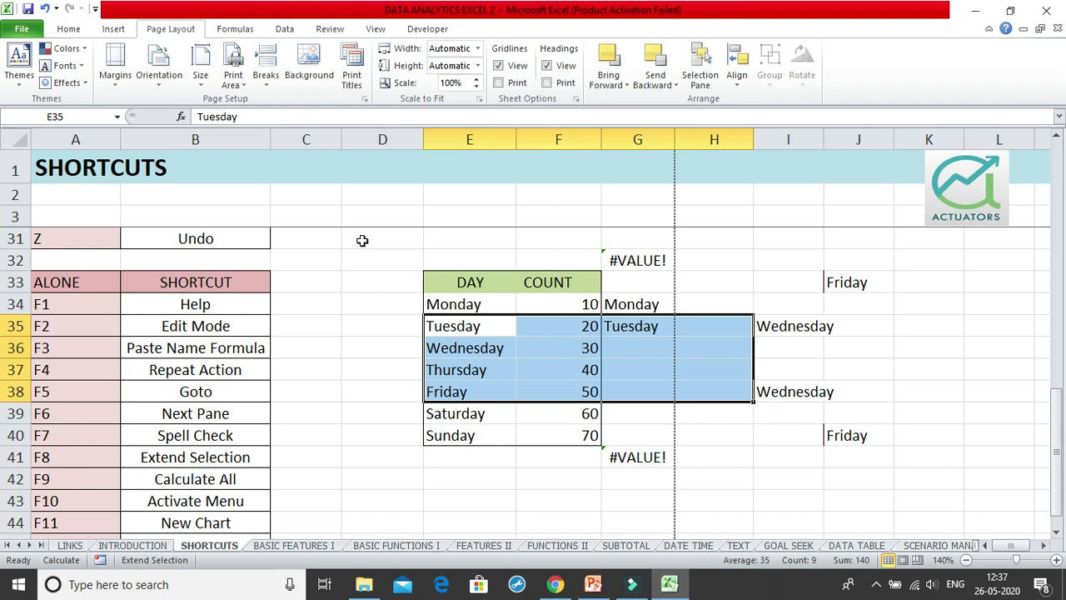
Move the extended selection's far corner across to column D and down to row 39, covering D35:E39
key(Left)
key(Left)
key(Left)
key(Left)
key(Down)
key(Down)
key(Down)
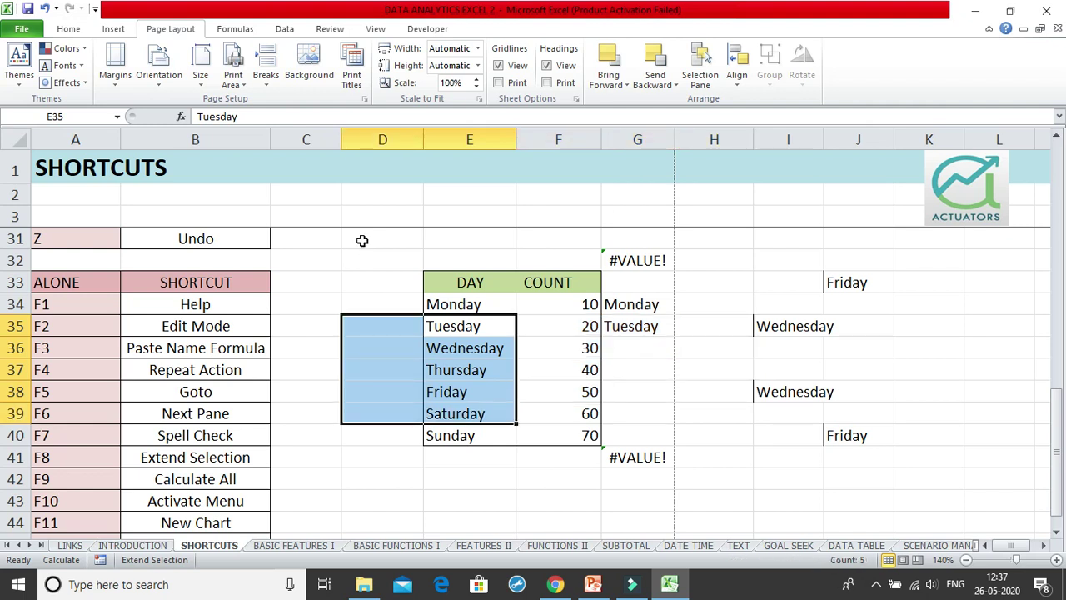
Stretch the extended selection down to row 43 and across to column G, covering E35:G43
key(Left)
key(Left)
key(Left)
key(Right)
key(Right)
key(Right)
key(Right)
key(Right)
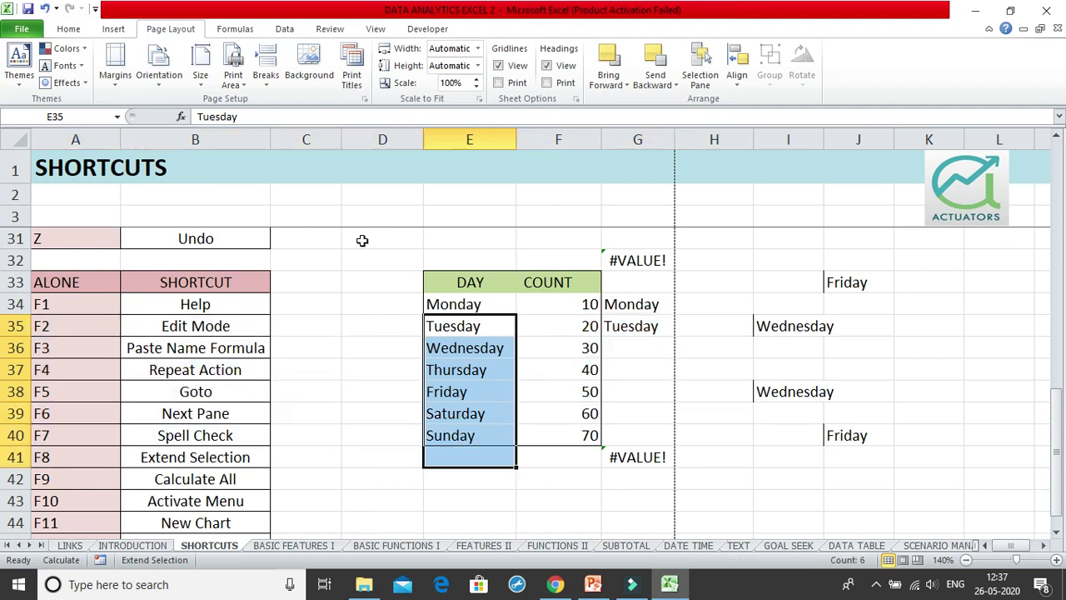
key(Right)
key(Down)
key(Down)
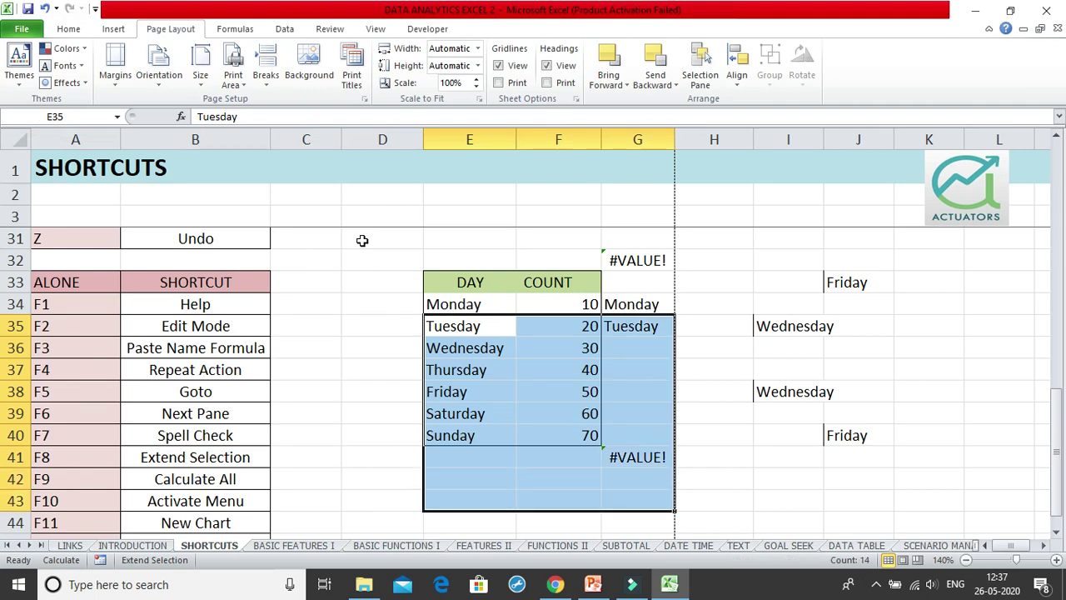
Shrink the extended selection back up to Thursday's row, covering E35:G37
key(Up)
key(Up)
key(Up)
key(Up)
key(Up)
key(Up)
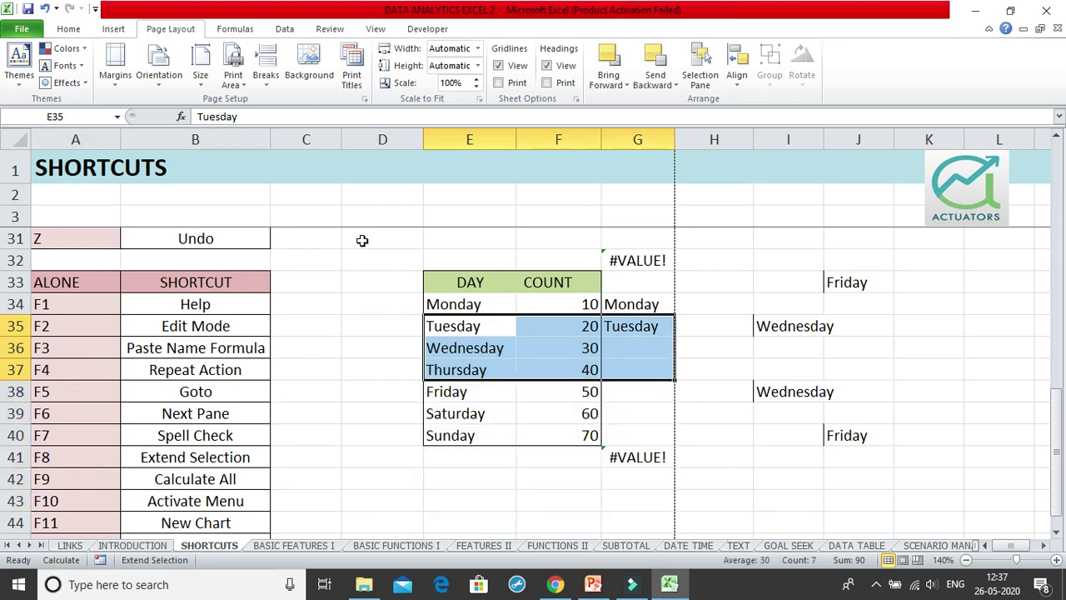
Extend the selection from E35 by picking cells D36, I34 and I36 in turn, ending with E35:I36
click(398, 351)
click(779, 302)
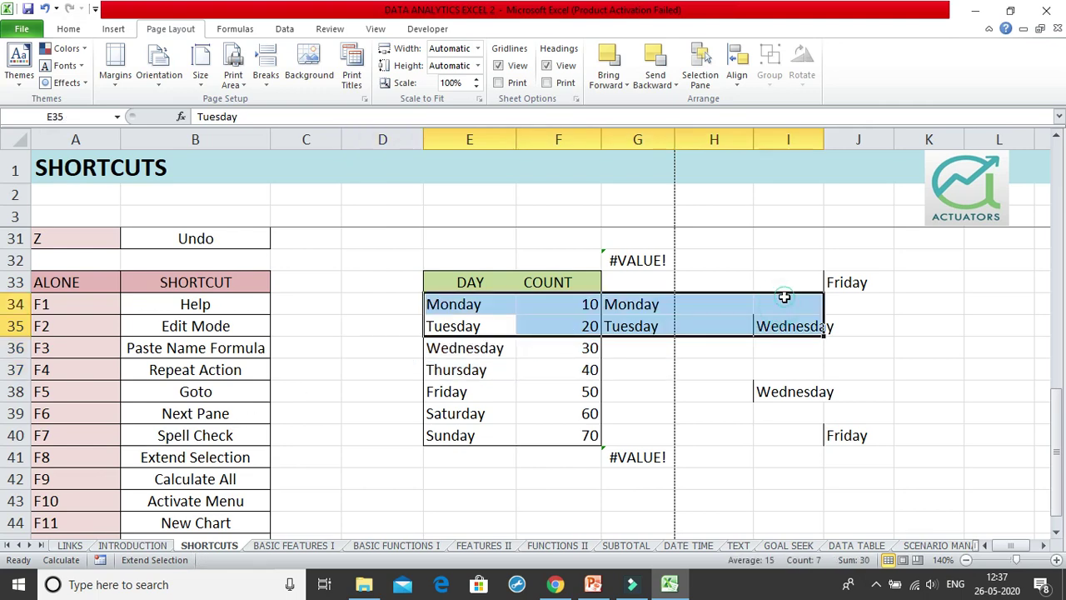
click(764, 348)
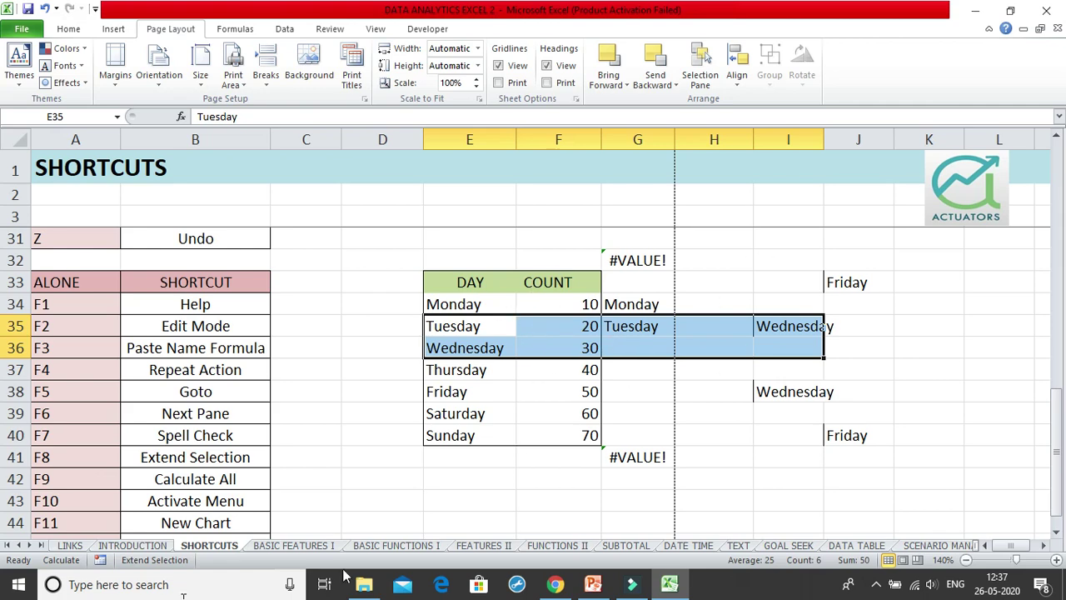
Extend the selection from E35 to scattered cells all around the DAY/COUNT table, ending with E35:H44
click(614, 301)
click(676, 218)
click(562, 418)
click(264, 366)
click(723, 214)
click(856, 364)
click(670, 517)
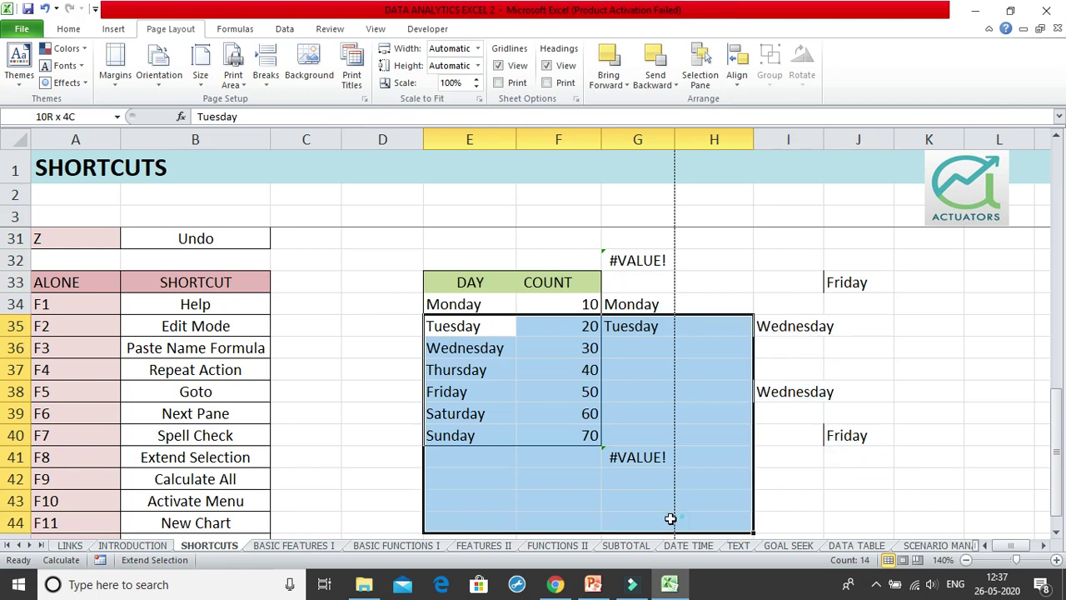
Reduce the extended selection step by step to Tuesday through Thursday in both table columns, covering E35:F37
key(Up)
key(Up)
key(Up)
key(Up)
key(Up)
key(Up)
key(Up)
key(Left)
key(Left)
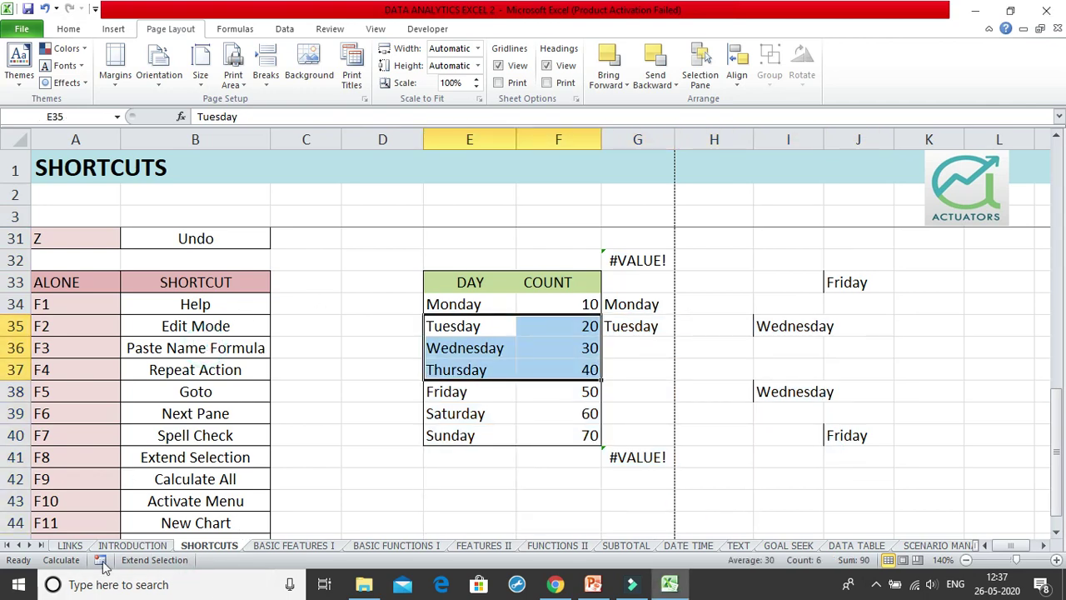
Turn off Extend Selection mode and make ordinary selections of I35:J35 and cell I39
key(F8)
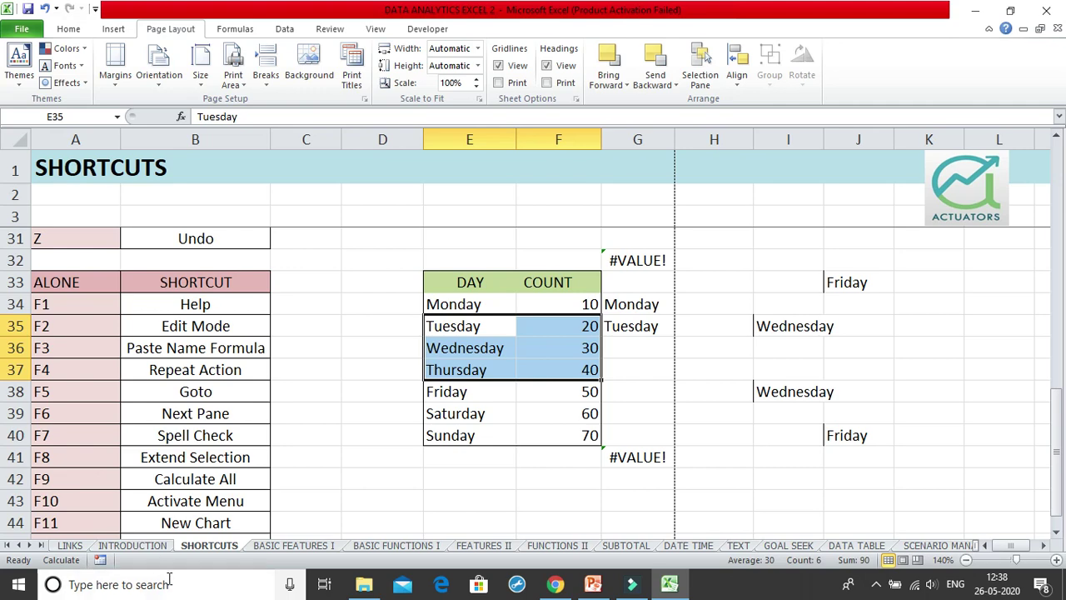
drag(791, 326, 824, 326)
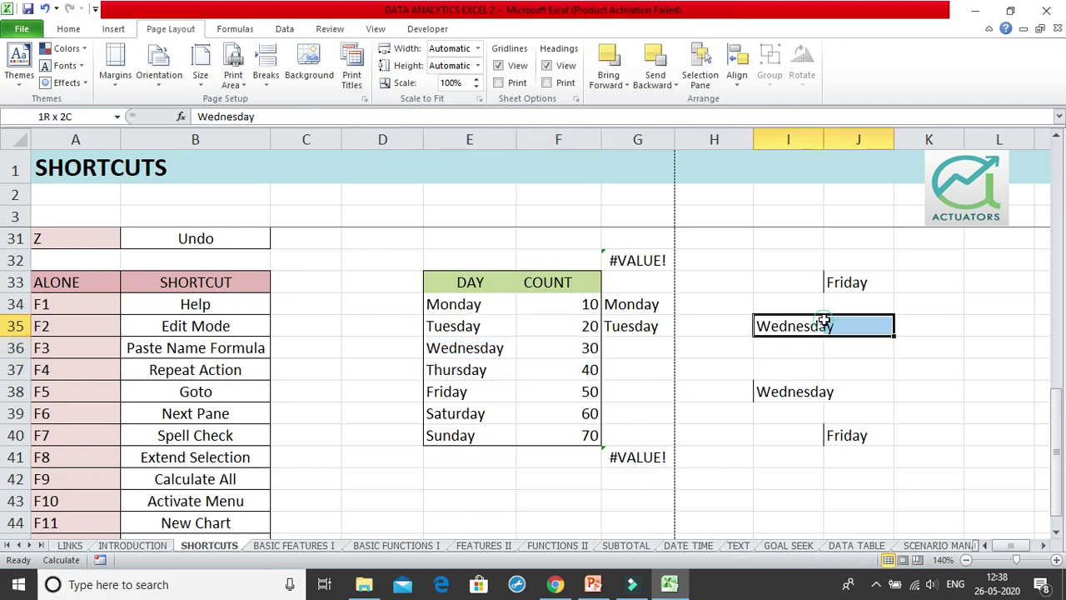
click(789, 413)
Turn on Extend Selection mode at I39 and extend the selection across to column L and upward
key(F8)
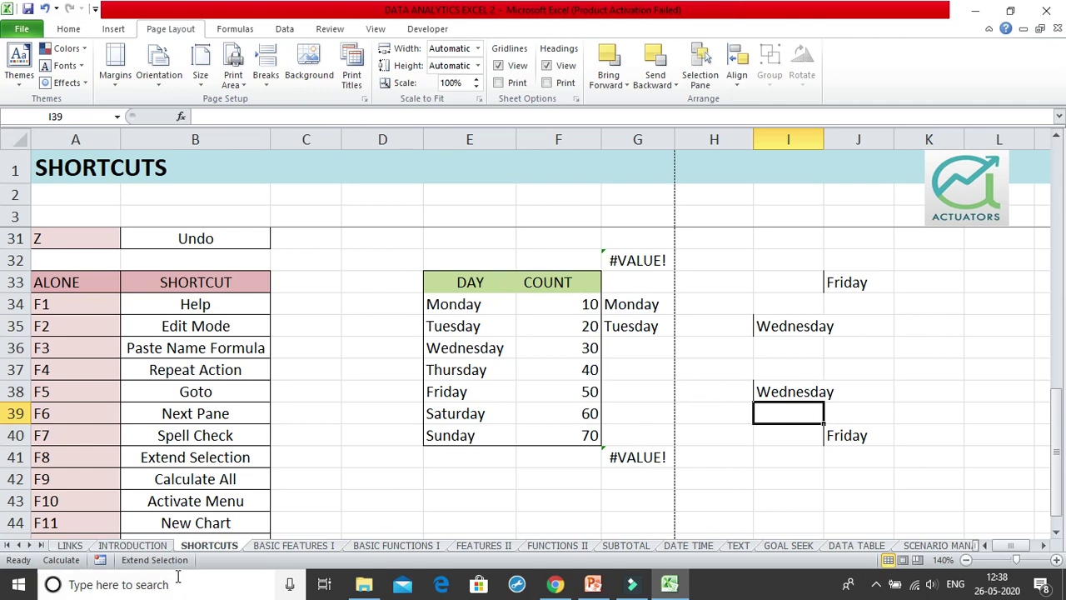
key(Right)
key(Right)
key(Right)
key(Up)
key(Up)
key(Up)
key(Up)
key(Up)
key(Up)
key(Up)
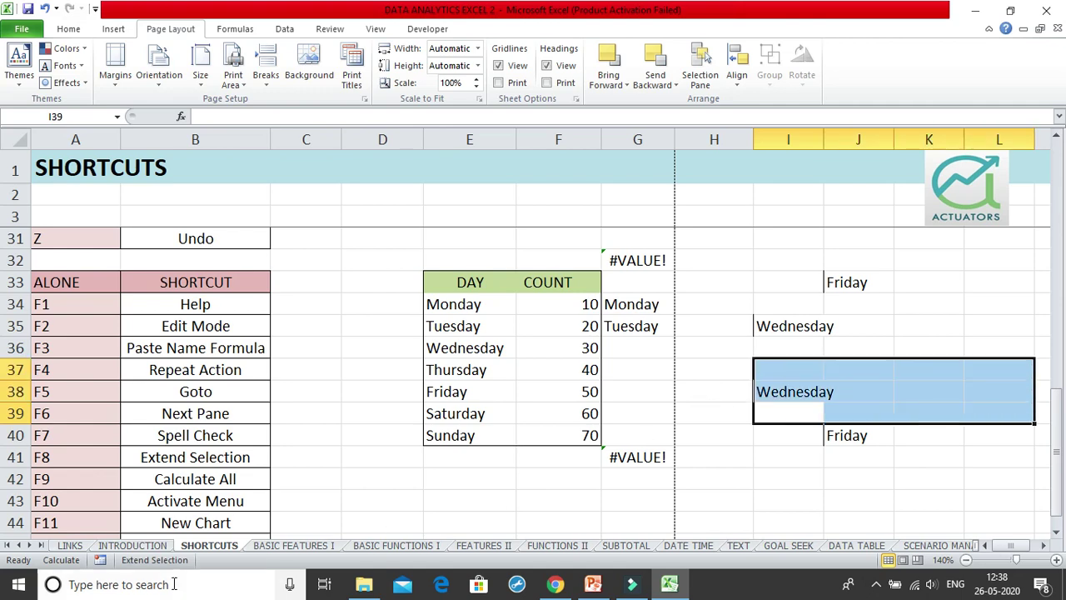
Pull the extended selection across to column E and lower its upper edge to row 36, covering E36:I39
key(Left)
key(Left)
key(Left)
key(Left)
key(Down)
key(Down)
key(Down)
key(Down)
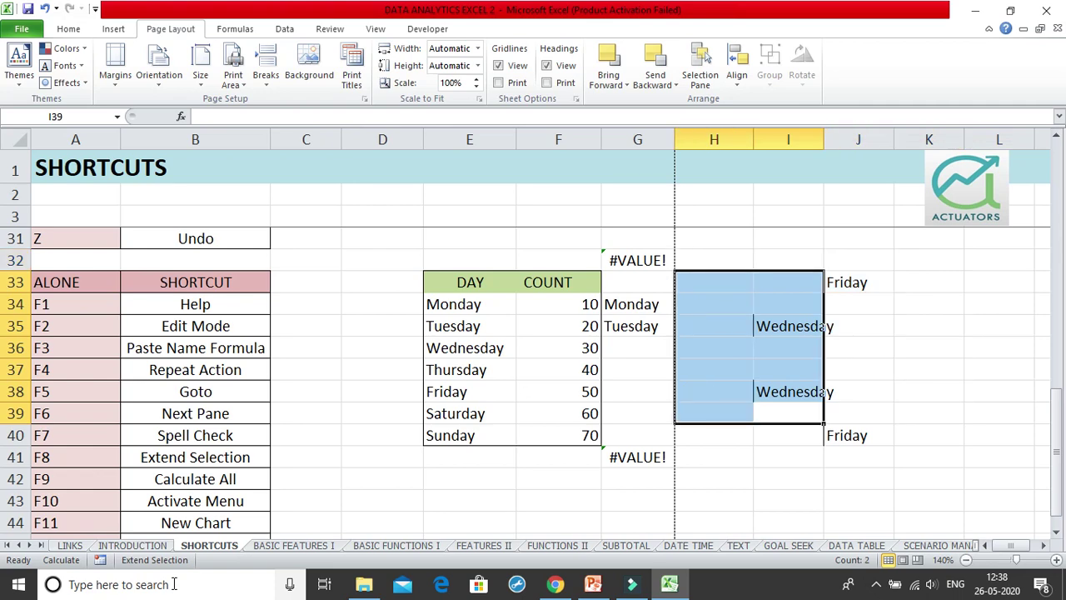
key(Left)
key(Left)
key(Left)
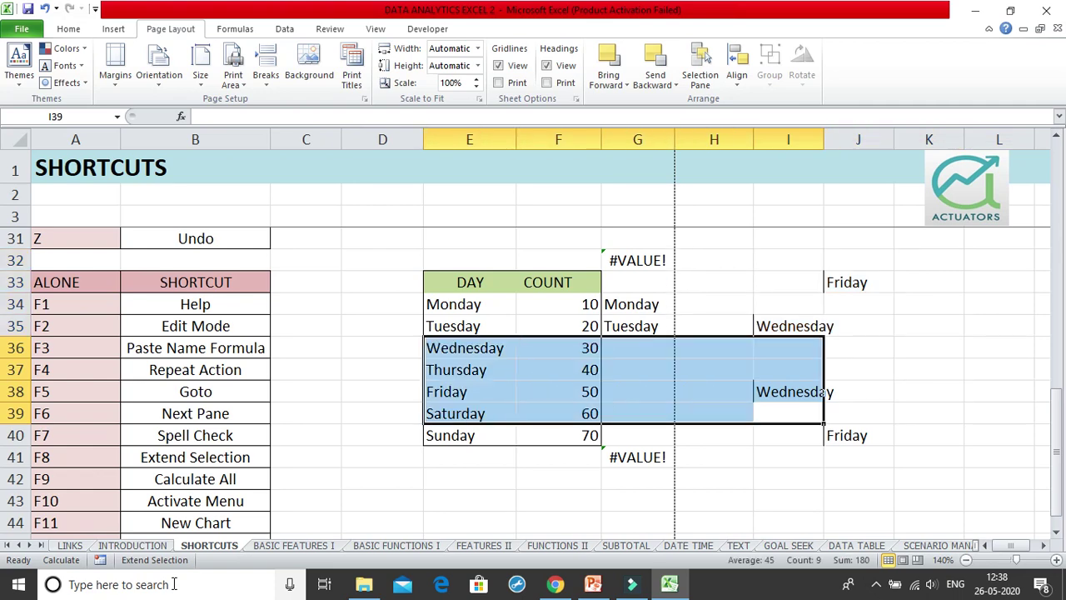
Turn off Extend Selection mode and move the active cell from D40 down to D45
key(F8)
click(371, 439)
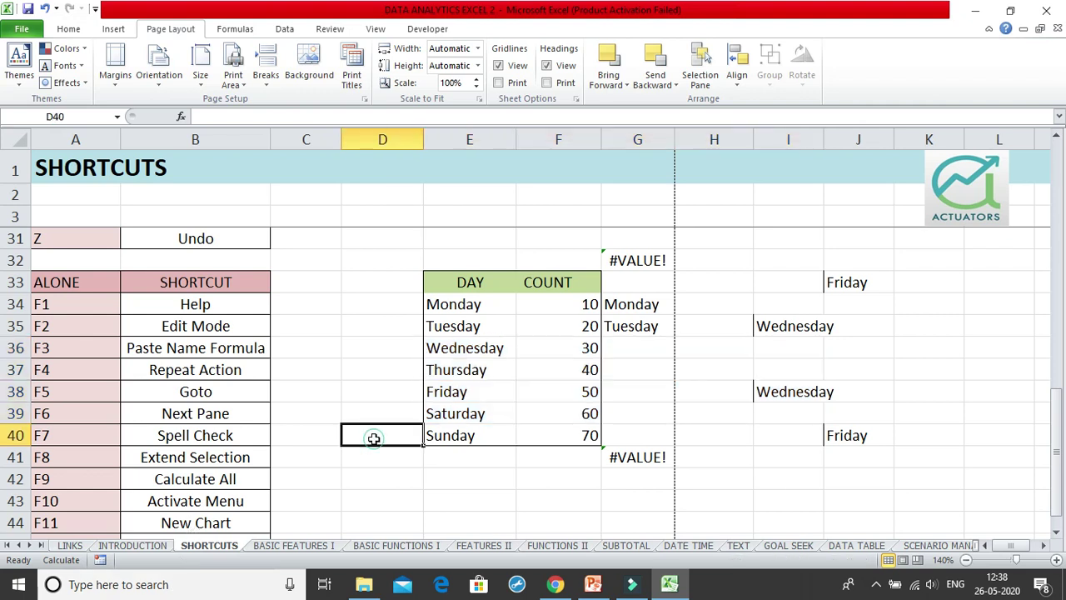
key(Down)
key(Down)
key(Down)
key(Down)
key(Down)
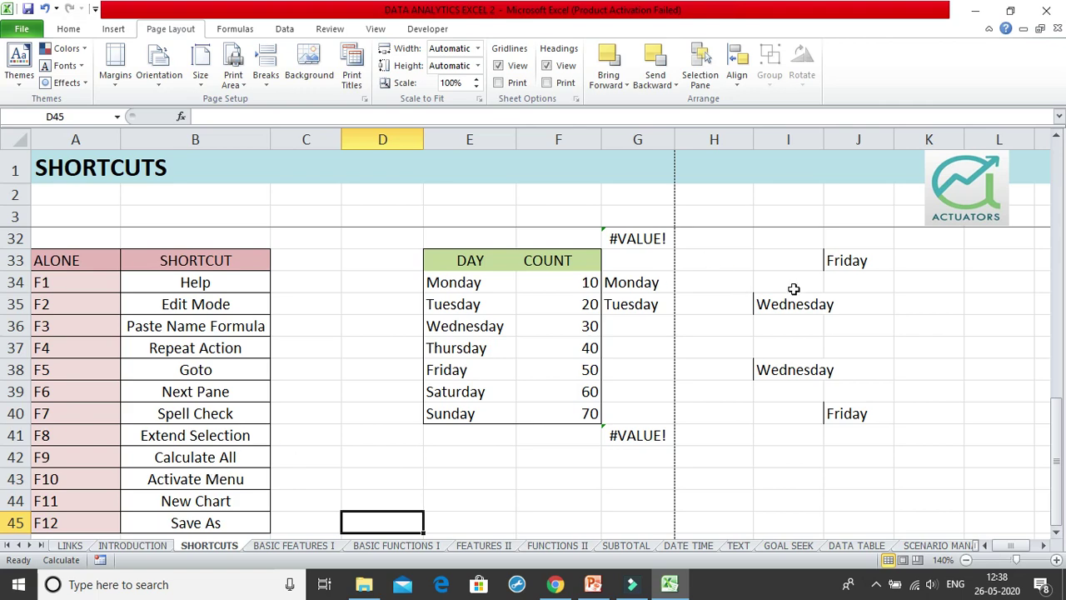
Total the COUNT column in F41 with the formula =SUM(F34:F40) and select the result cell
click(590, 446)
text(=sum()
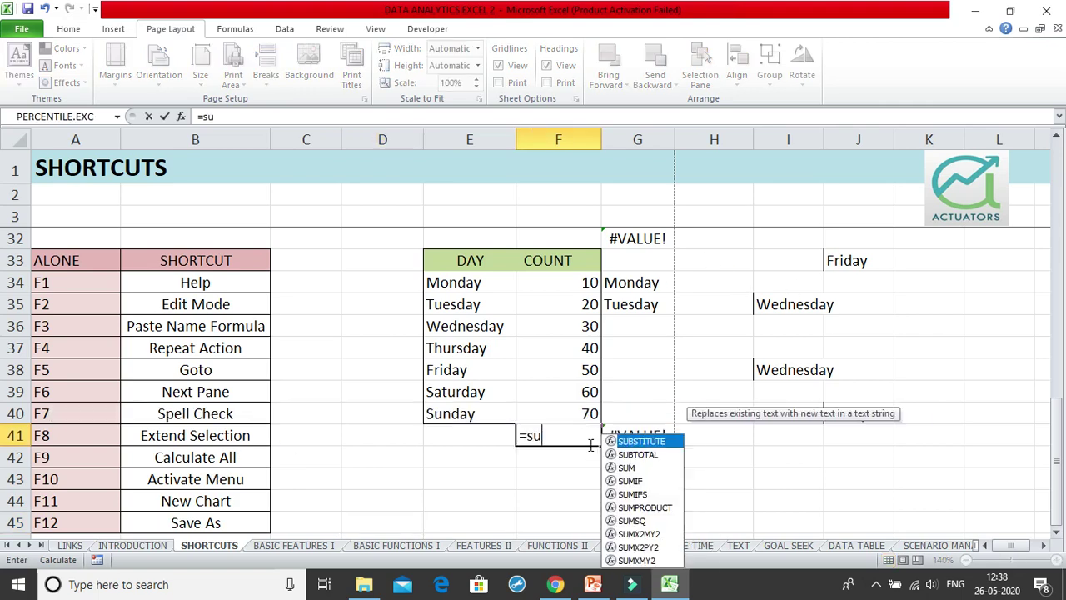
key(Up)
key(Up)
key(Up)
key(Up)
key(Up)
key(Up)
key(Up)
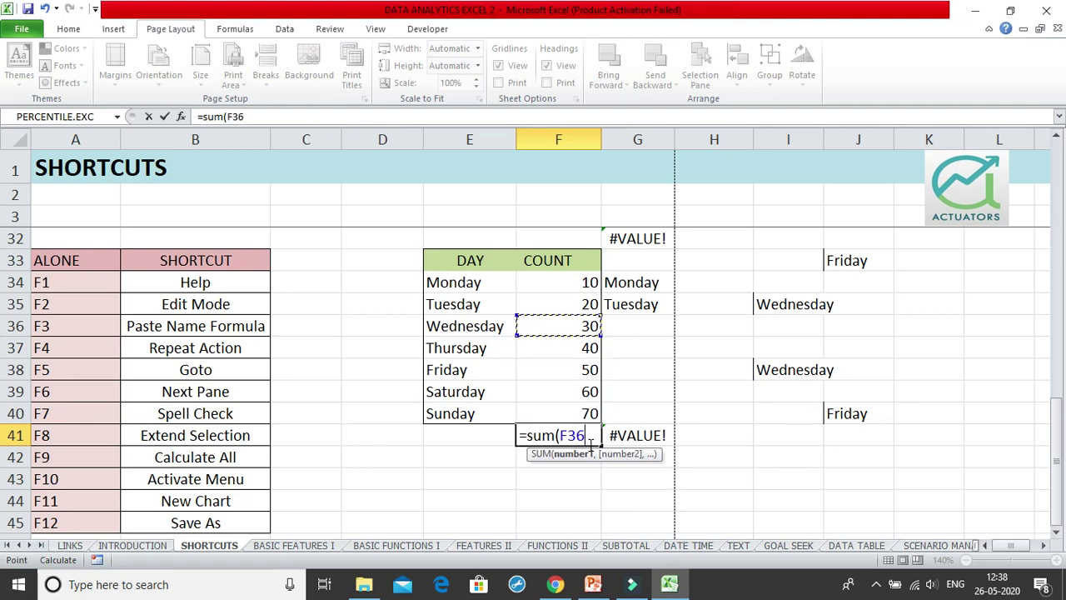
key(ctrl+shift+Down)
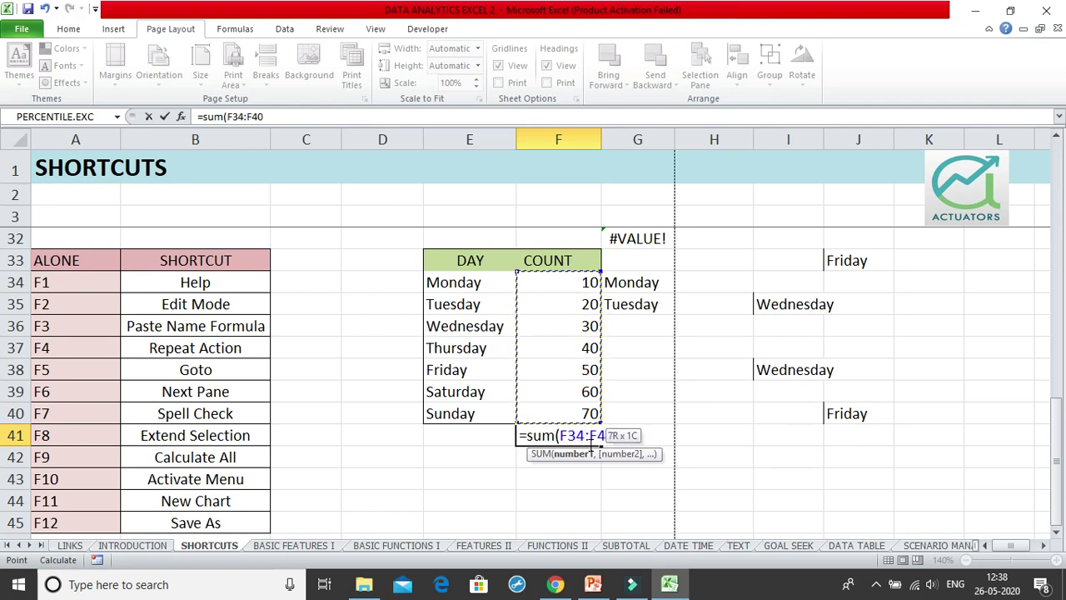
key(Return)
click(581, 432)
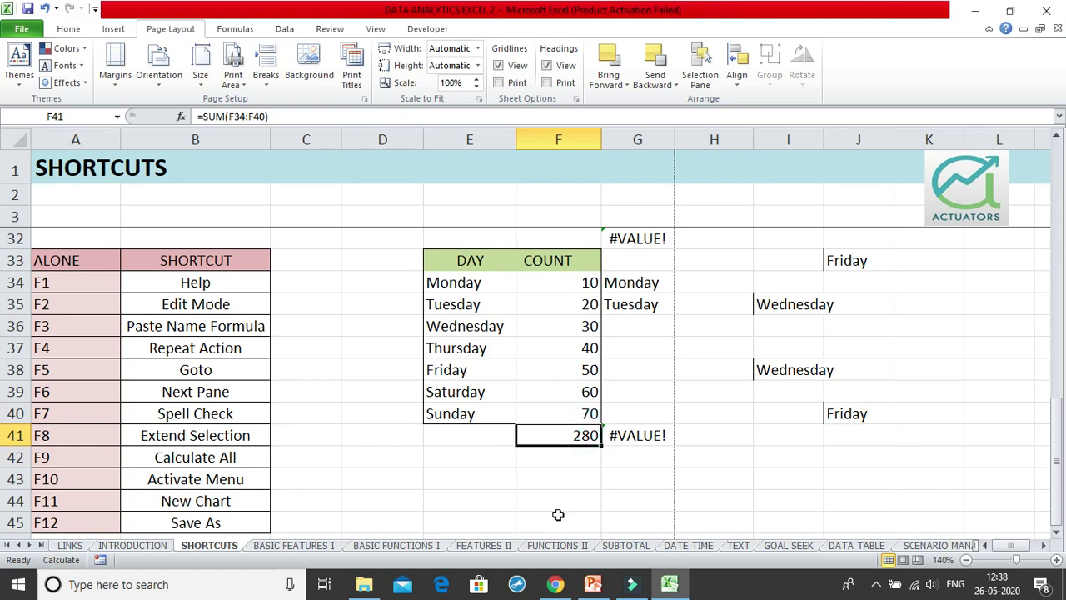
Change Wednesday's count in F36 to 300 and select the total in F41
click(585, 458)
click(571, 481)
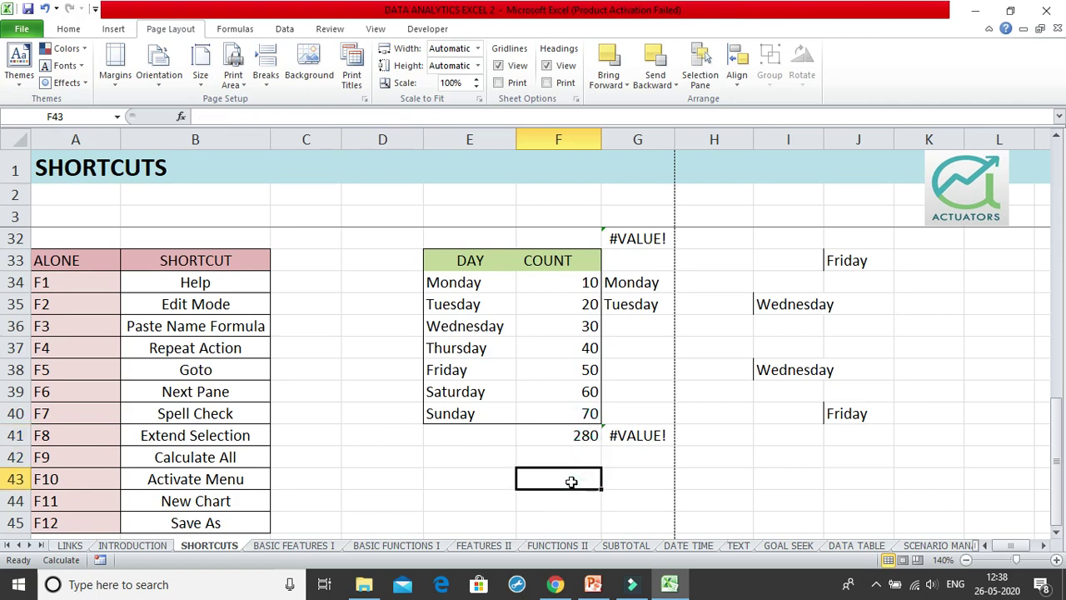
click(594, 333)
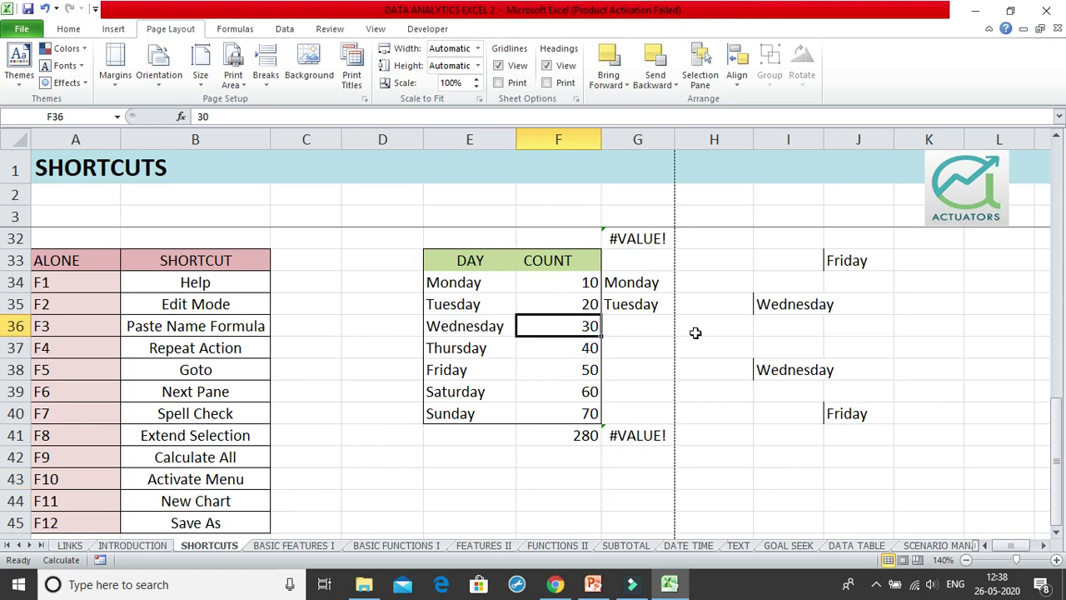
key(F2)
text(0)
key(Return)
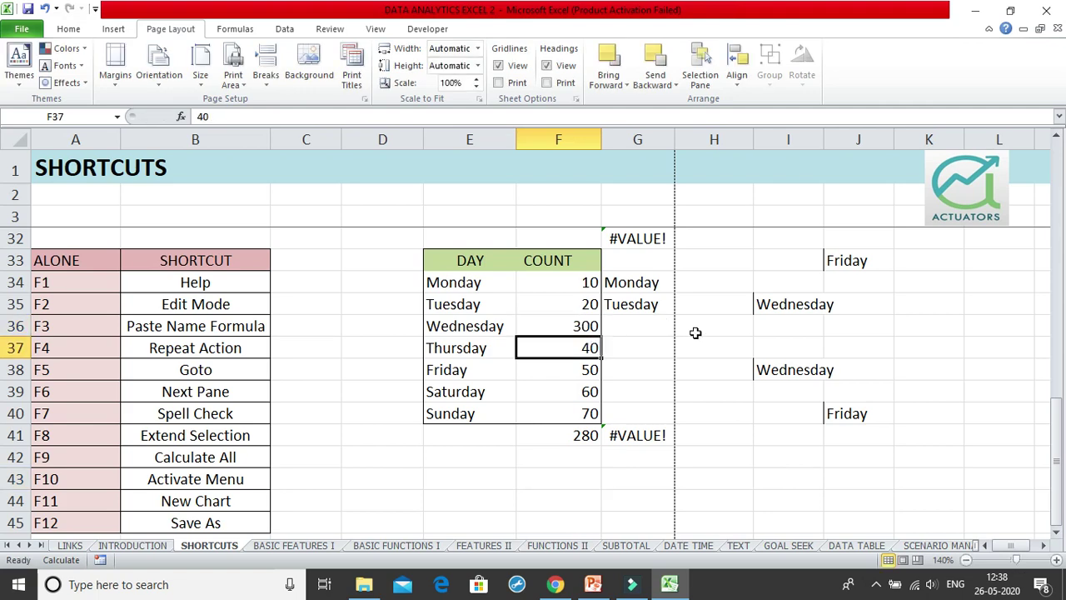
click(545, 436)
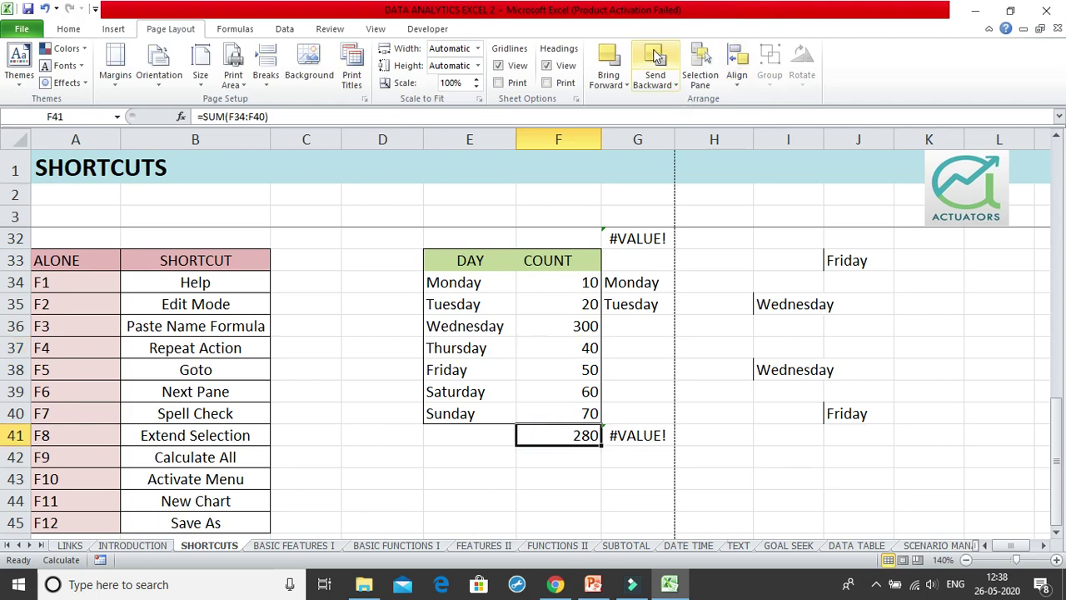
Examine the Workbook Calculation setting in Excel's formula options, leave it on Manual and close the options
click(10, 52)
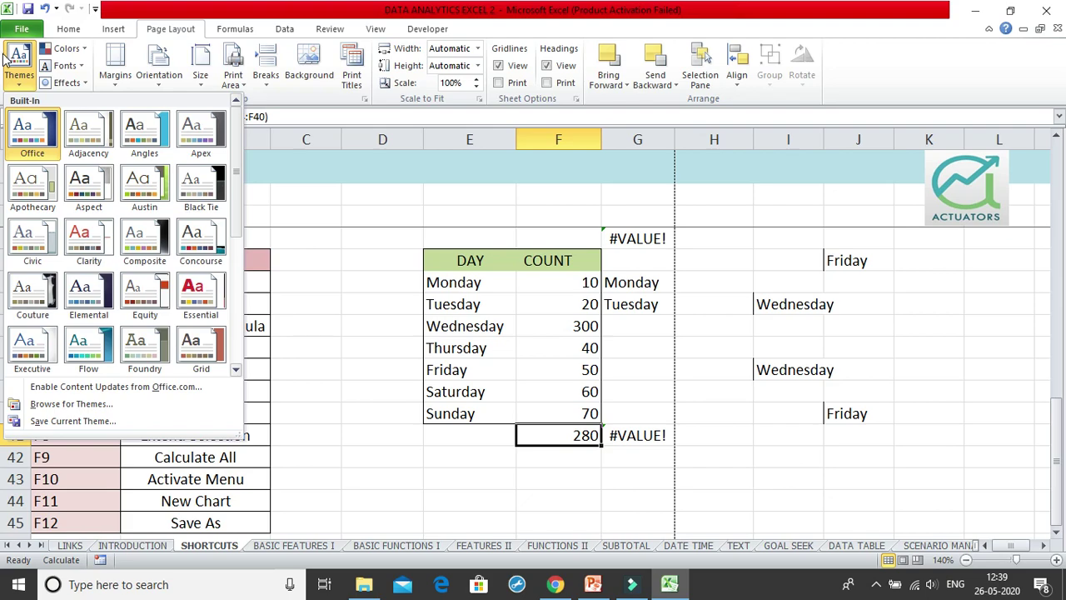
click(11, 31)
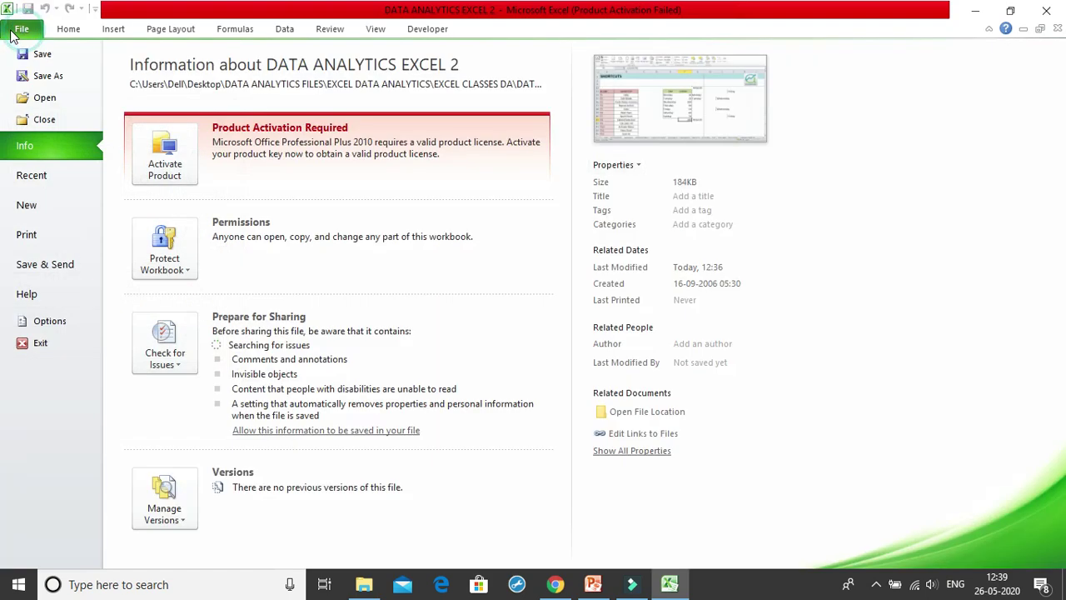
click(17, 326)
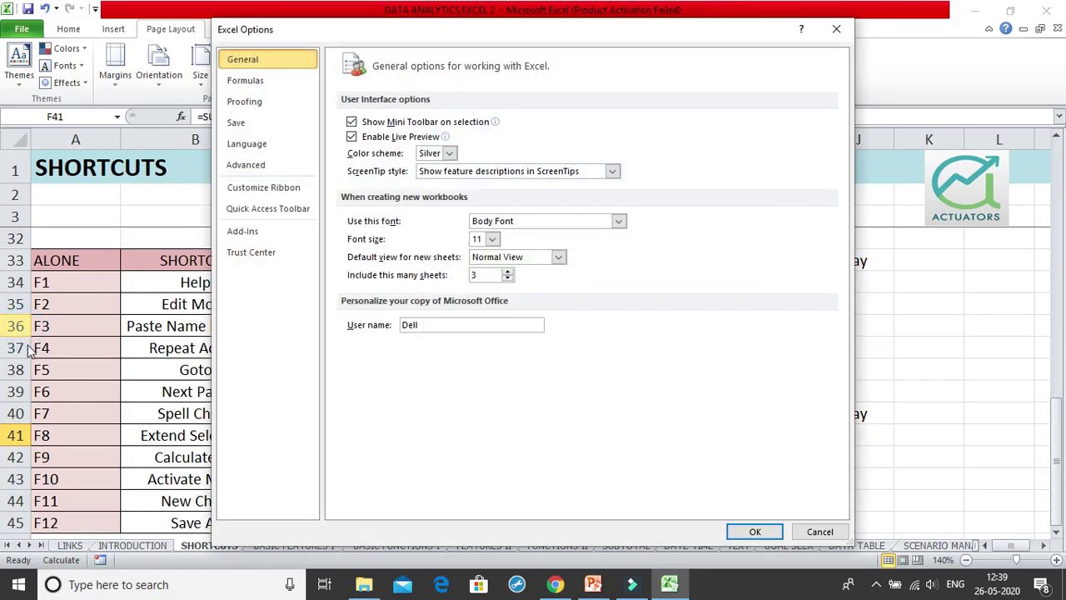
click(238, 84)
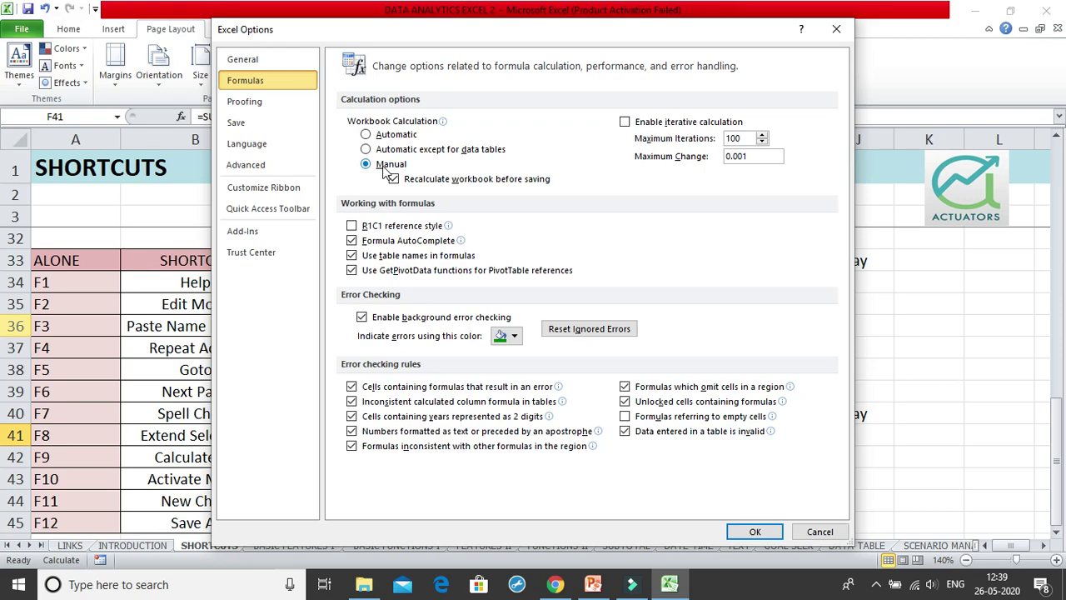
mouse_move(387, 171)
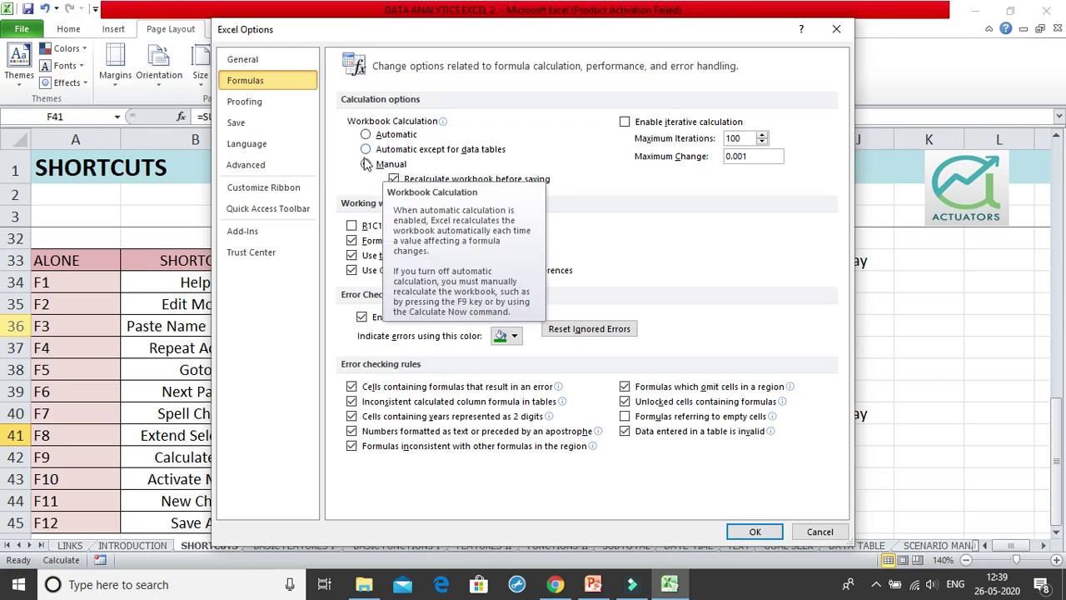
mouse_move(396, 143)
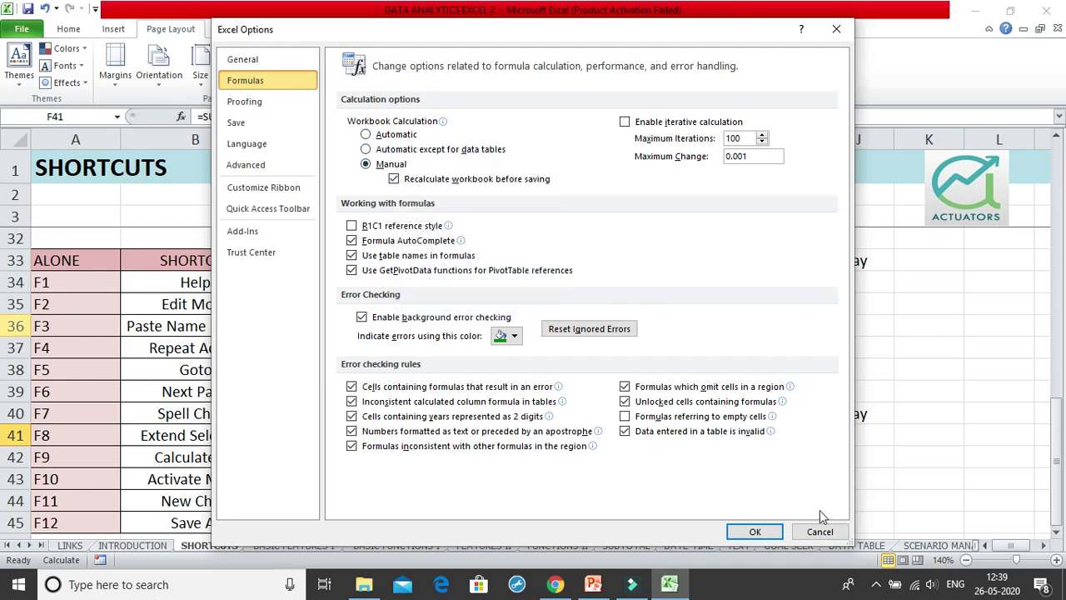
click(755, 531)
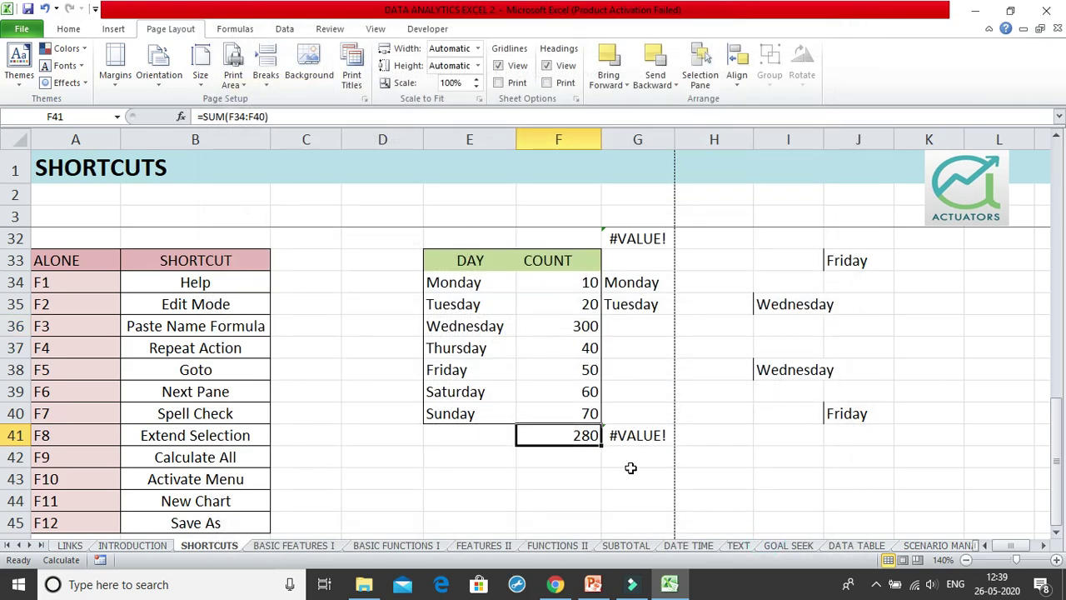
Show the formula calculation commands and recalculate all formulas in the workbook
click(240, 32)
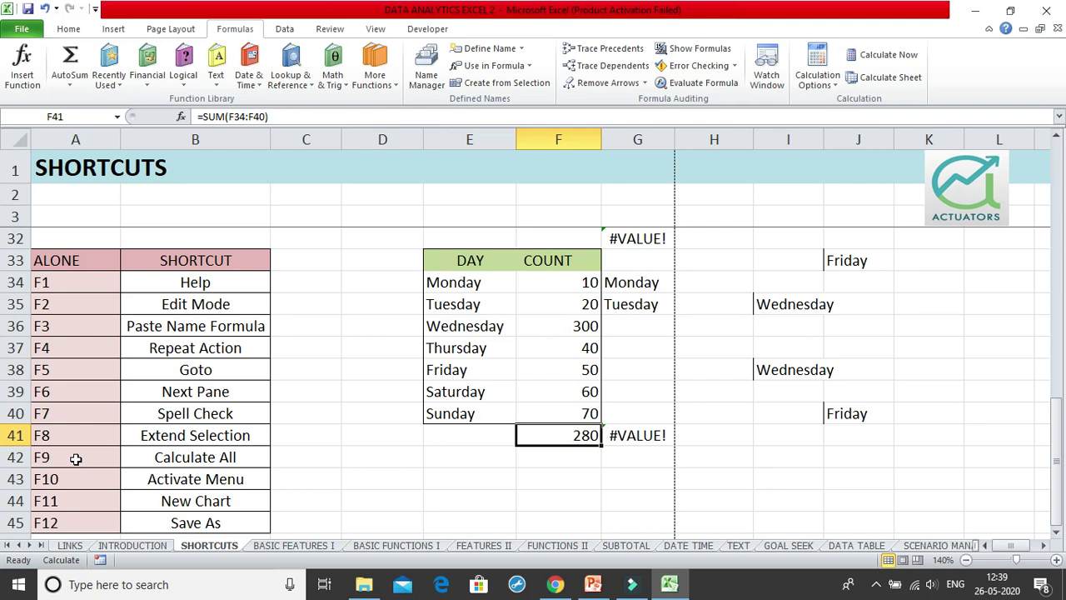
key(F9)
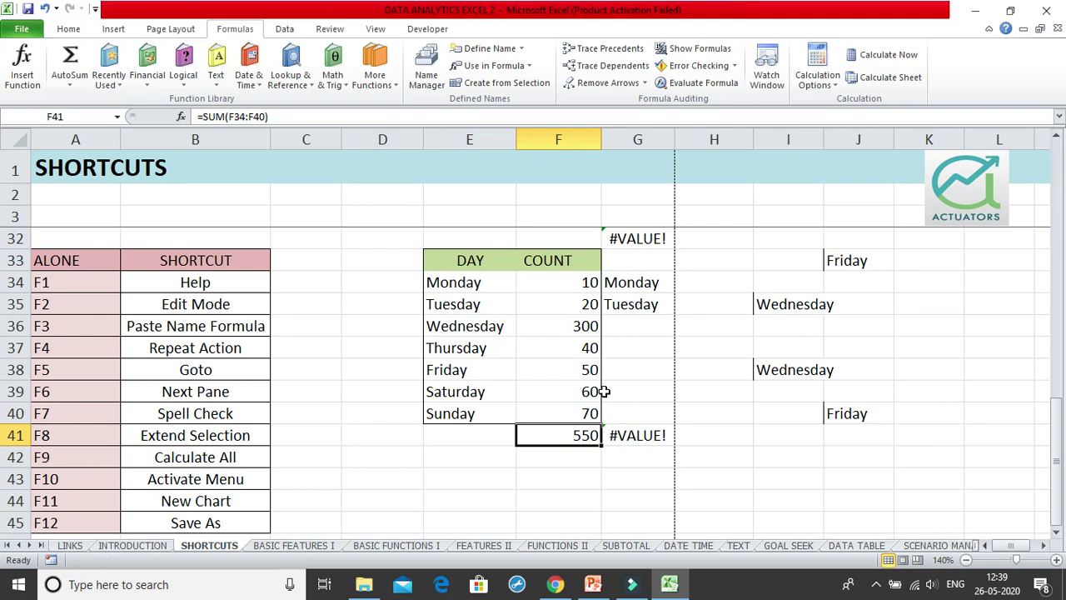
Change Monday's count in F34 to 100
click(597, 283)
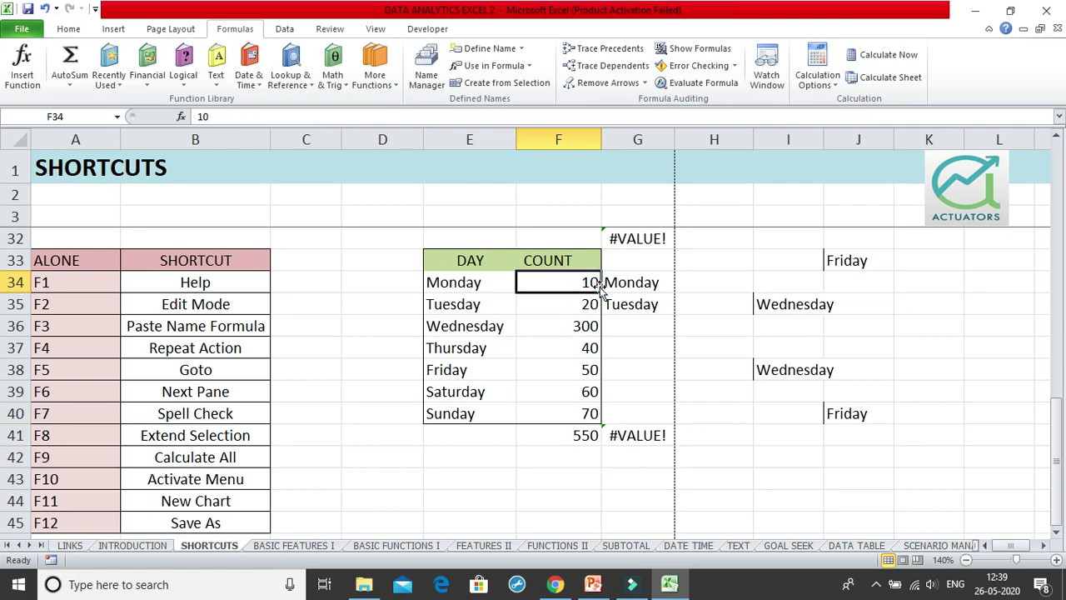
key(F2)
text(0)
click(624, 400)
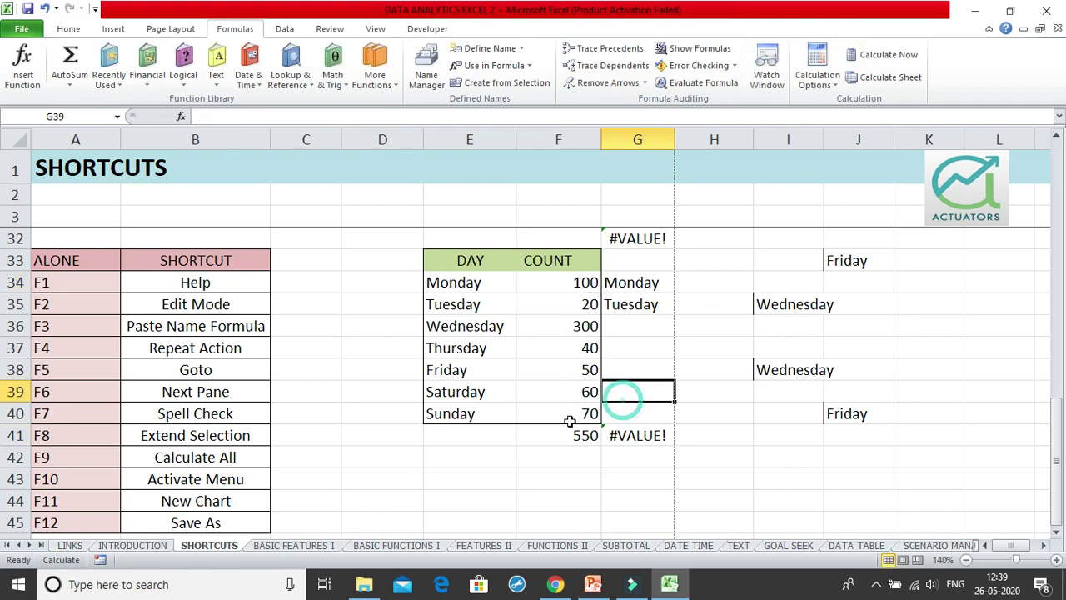
Recalculate all formulas so the total in F41 reflects the changed counts
click(576, 433)
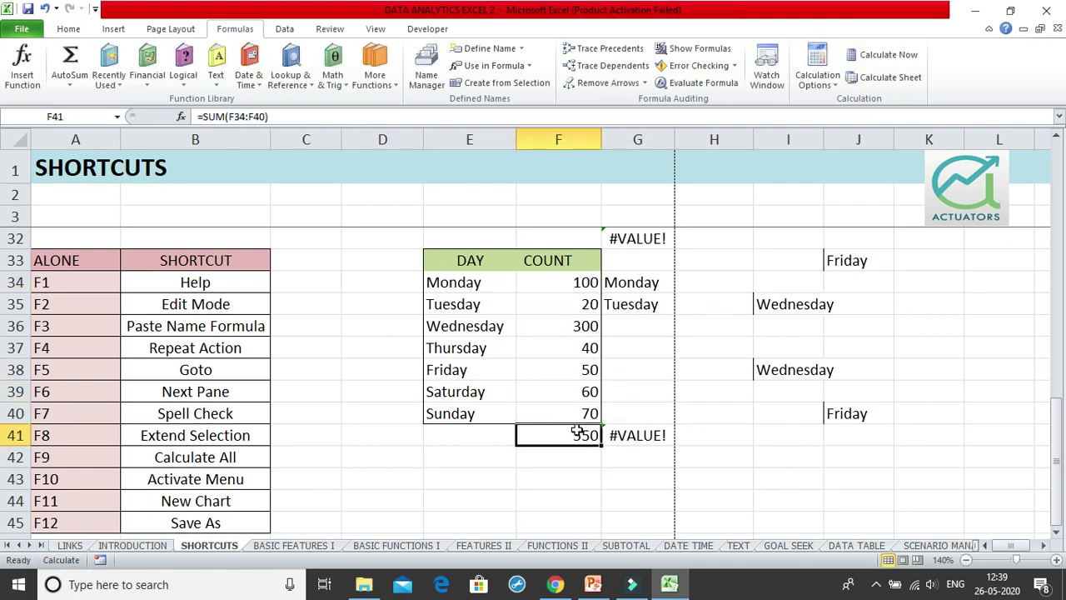
click(680, 340)
key(F9)
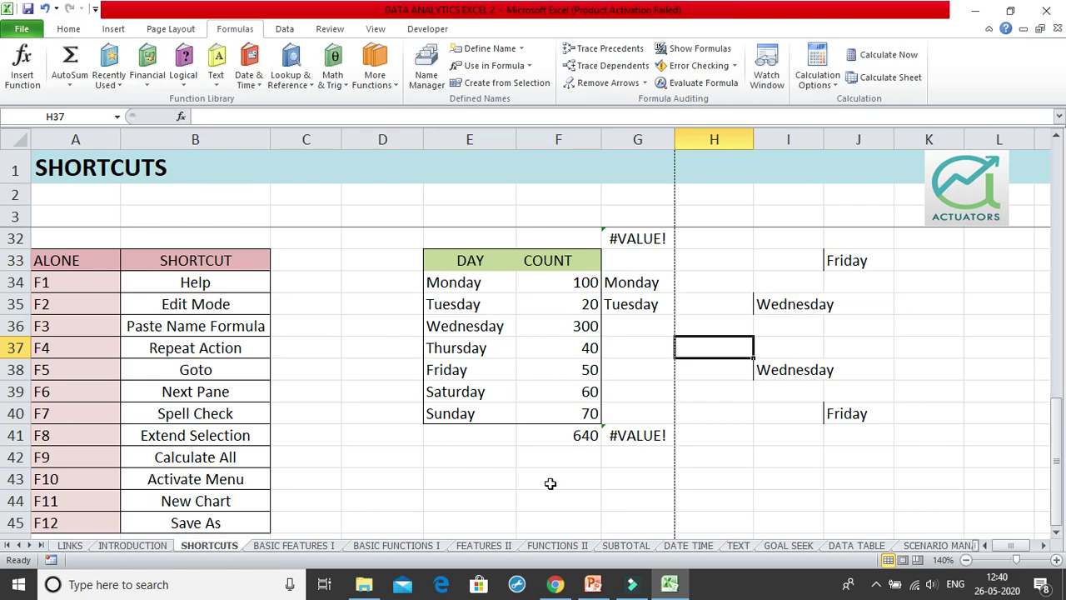
Clear the total in F41, re-enter it as an AutoSum of F34:F40, and write "ALT =" in F42
click(561, 445)
key(Delete)
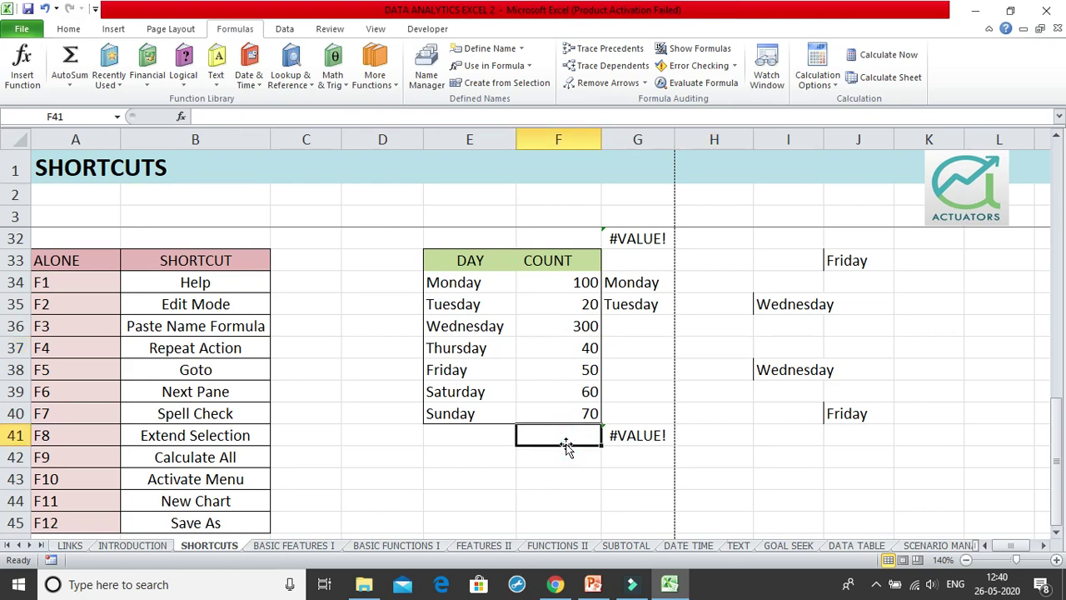
click(583, 458)
click(593, 439)
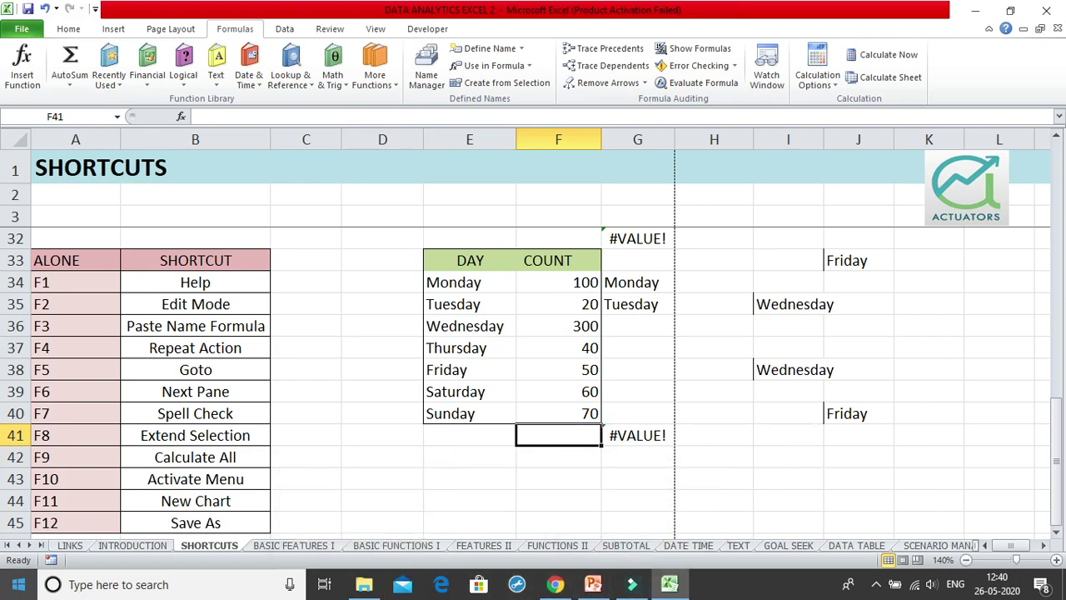
key(alt+equal)
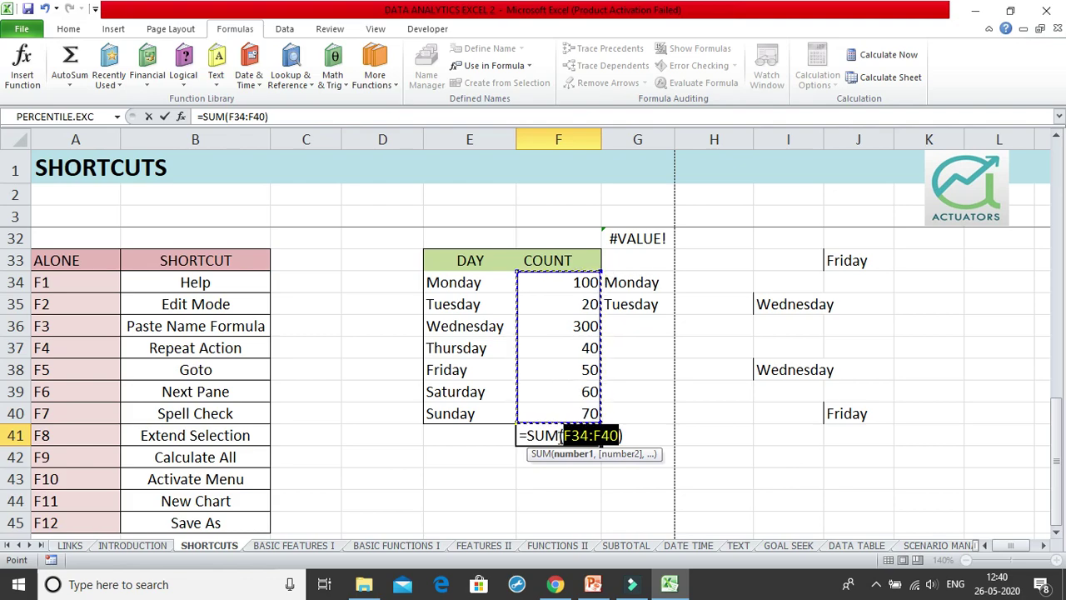
key(Return)
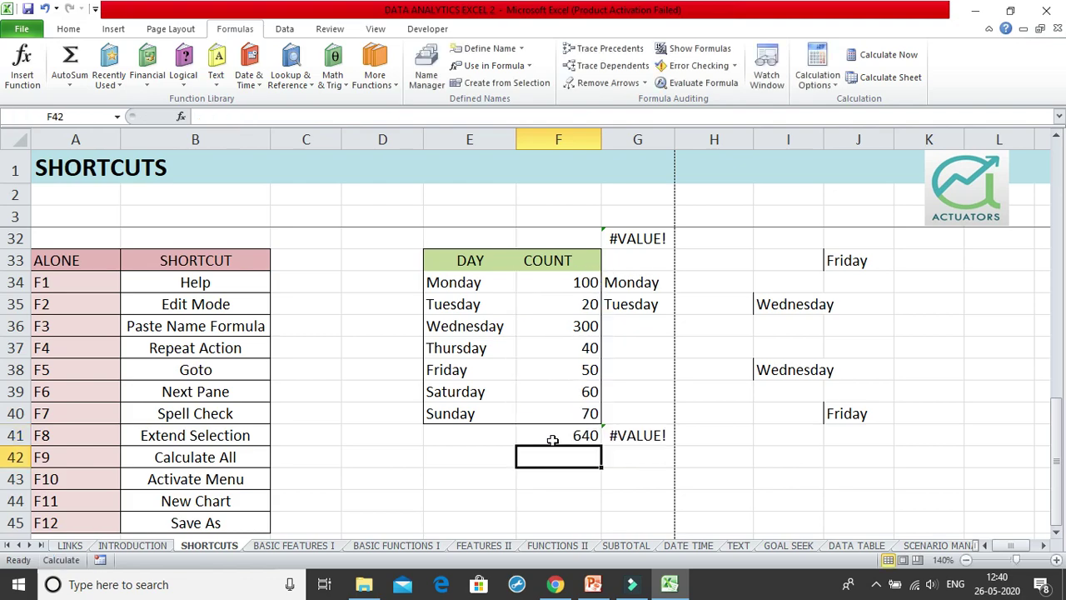
text(ALT =)
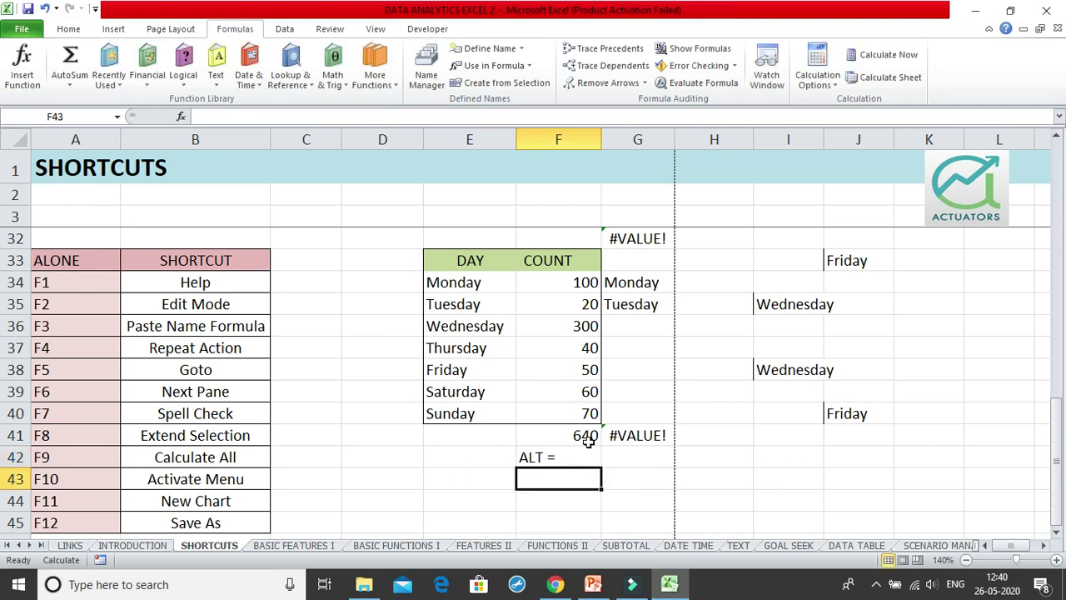
click(588, 440)
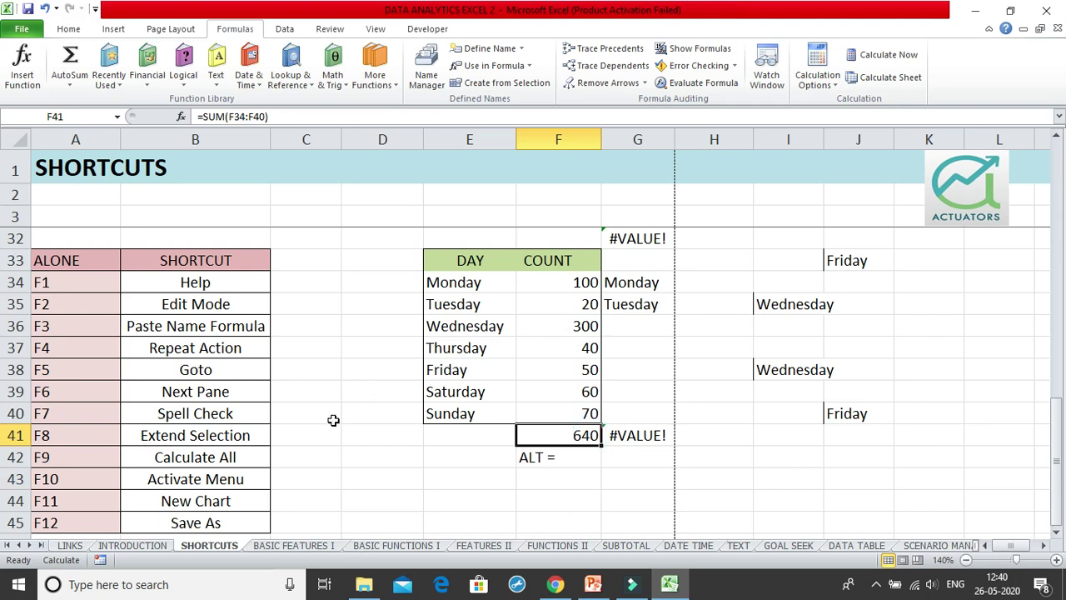
Select the Activate Menu entry in B43, show the ribbon's key tips from cell D41 and dismiss them
click(245, 484)
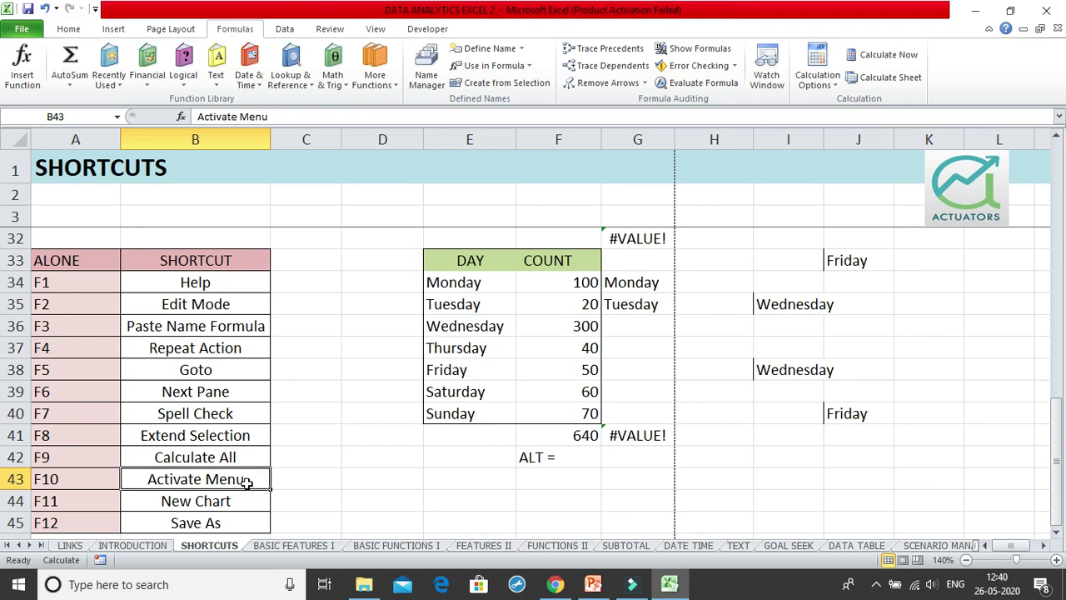
click(357, 426)
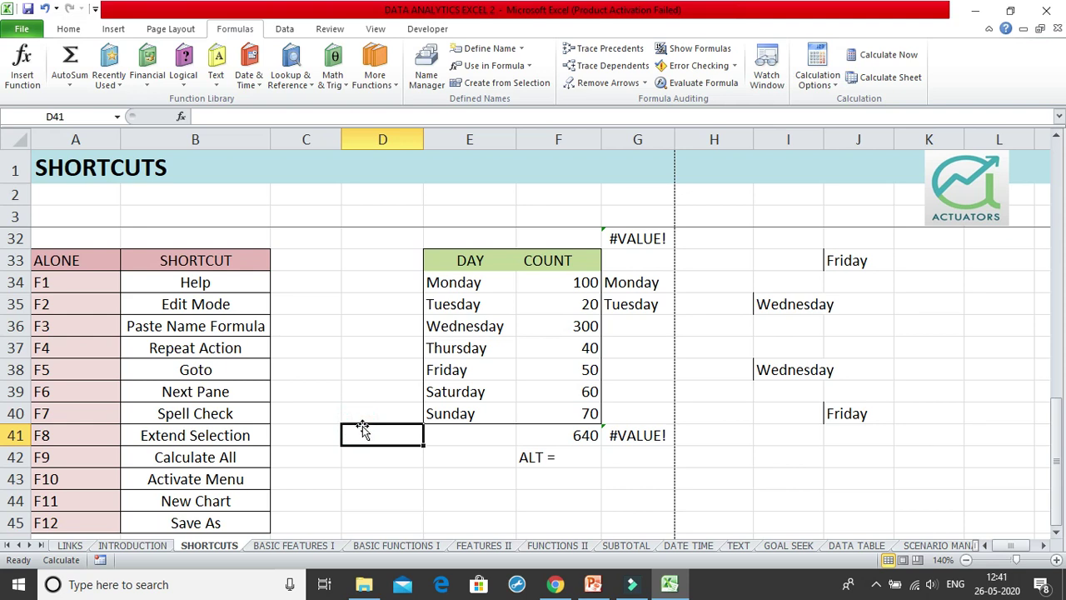
key(alt)
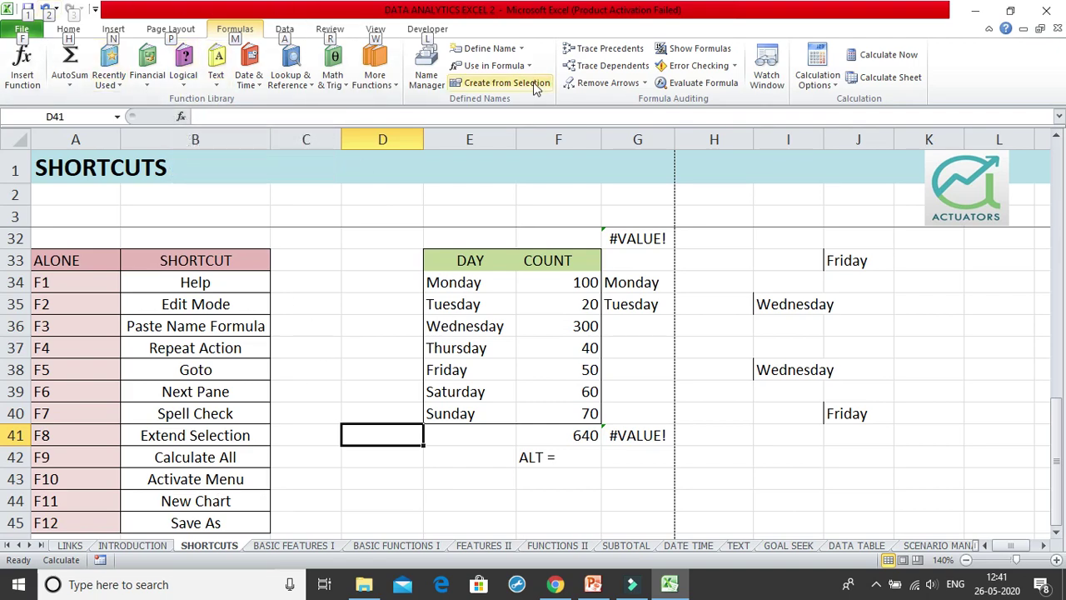
click(381, 349)
click(391, 407)
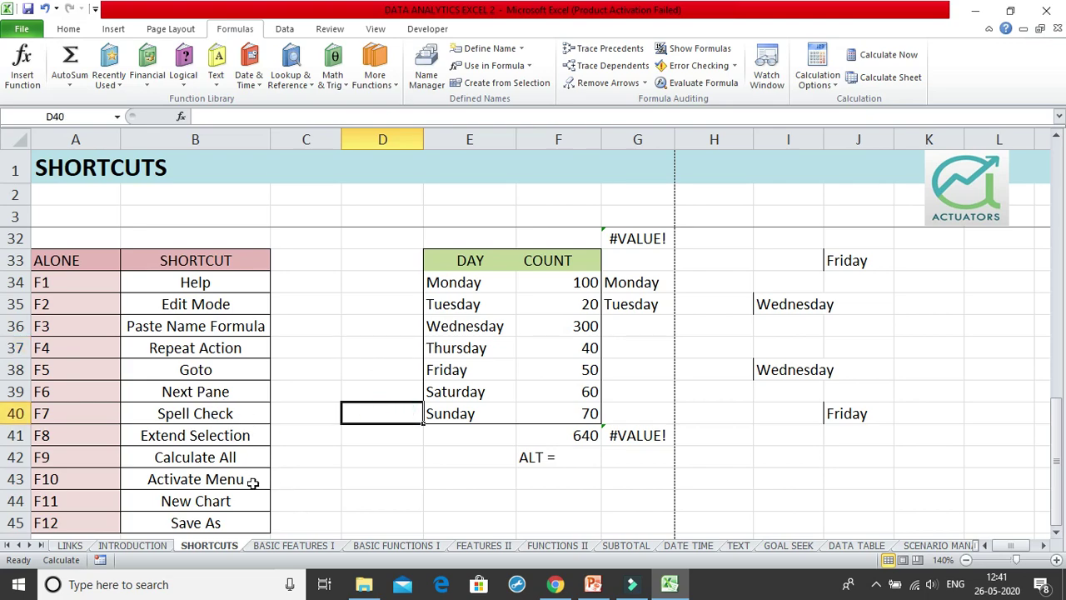
click(222, 397)
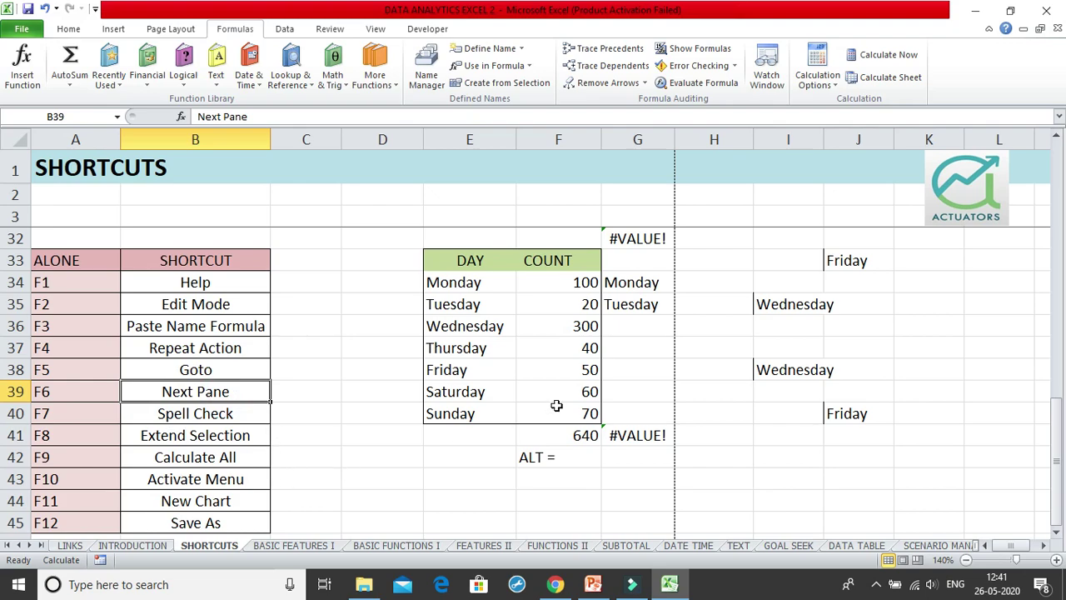
click(1031, 293)
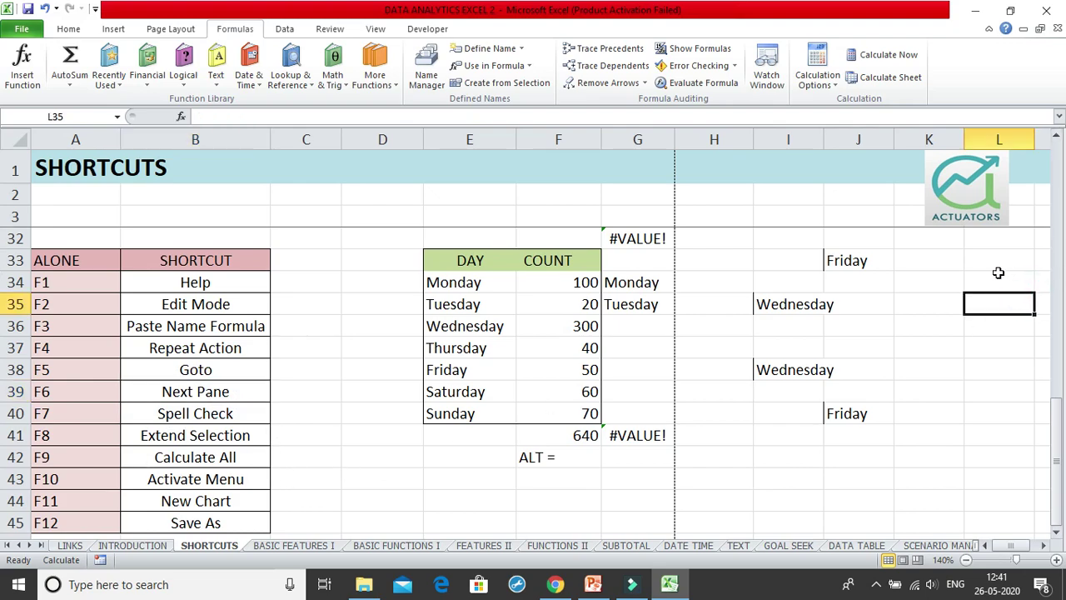
key(Right)
key(Left)
key(ctrl+Left)
key(Home)
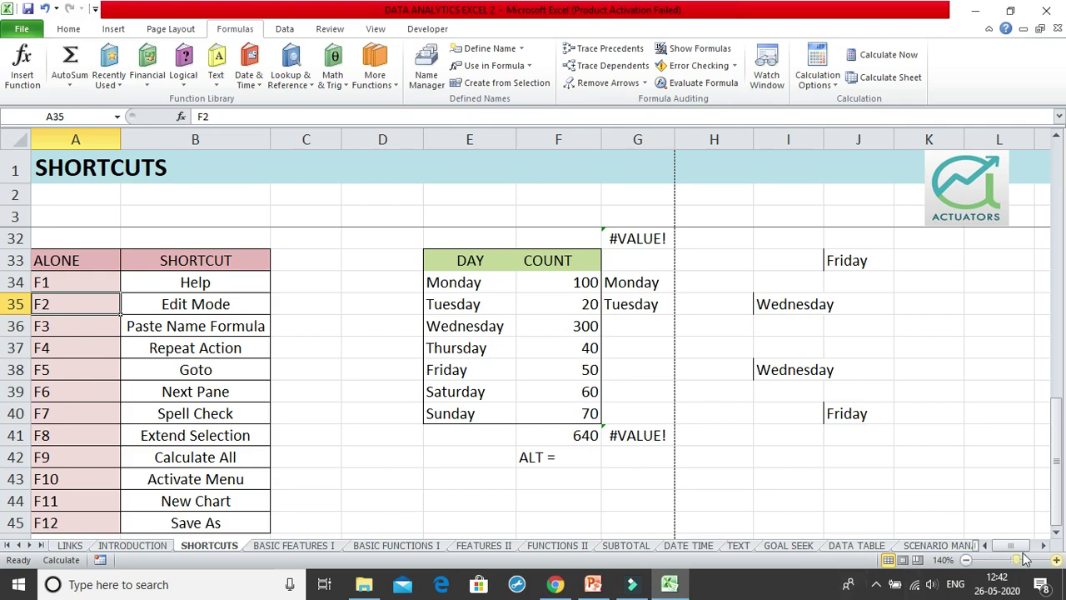
click(967, 518)
click(956, 438)
click(935, 341)
click(748, 318)
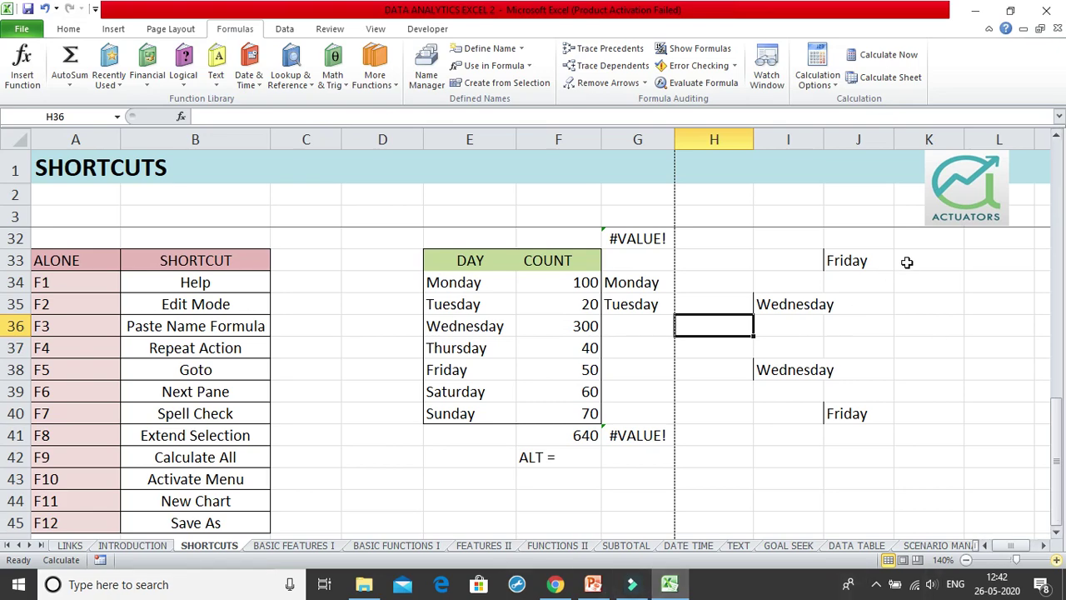
Show the ribbon's key tips from cell H36, hide them and return to the Activate Menu entry in B43
key(alt)
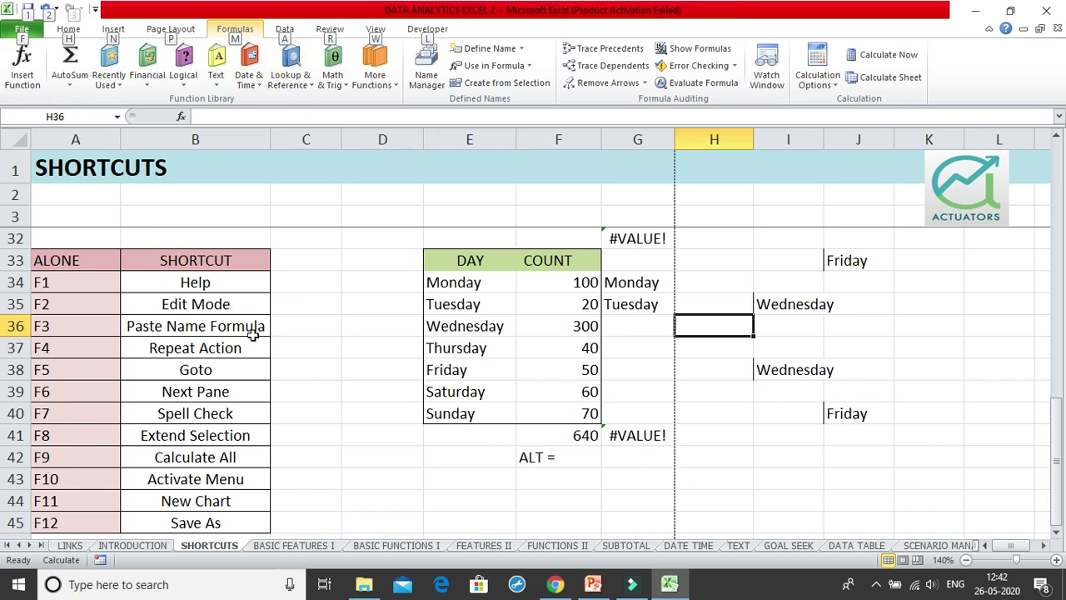
key(alt)
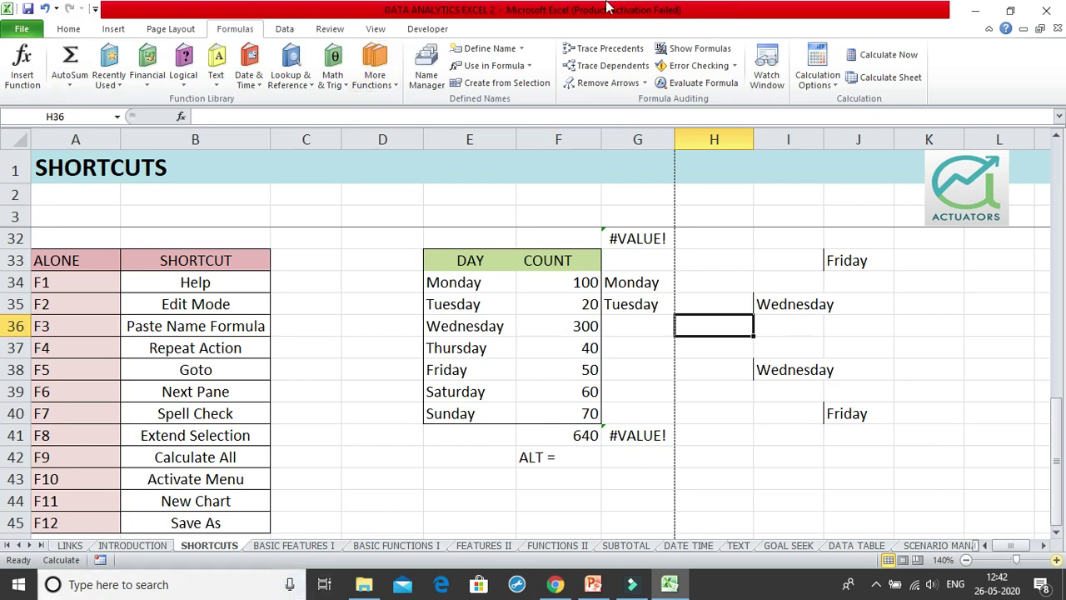
click(166, 485)
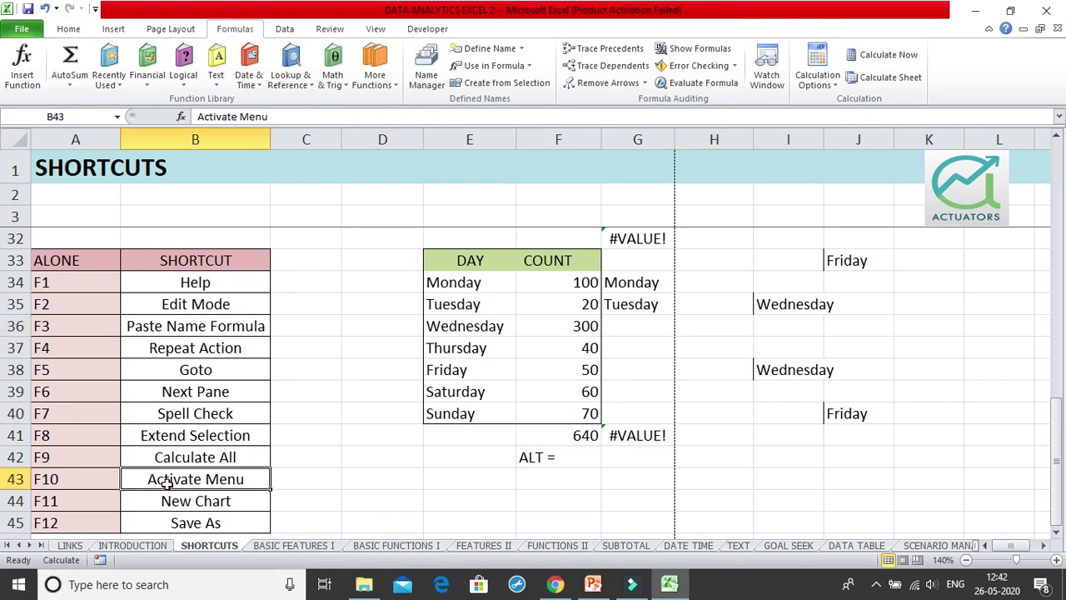
Create a new chart sheet from the DAY and COUNT data, with F36 selected, and return to the SHORTCUTS sheet
click(212, 500)
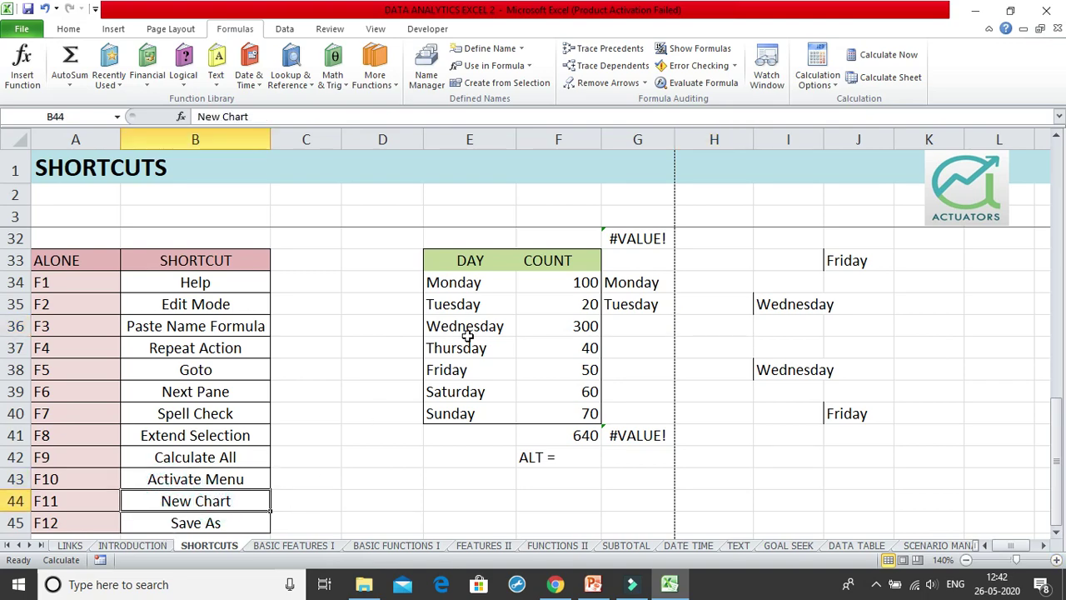
click(563, 331)
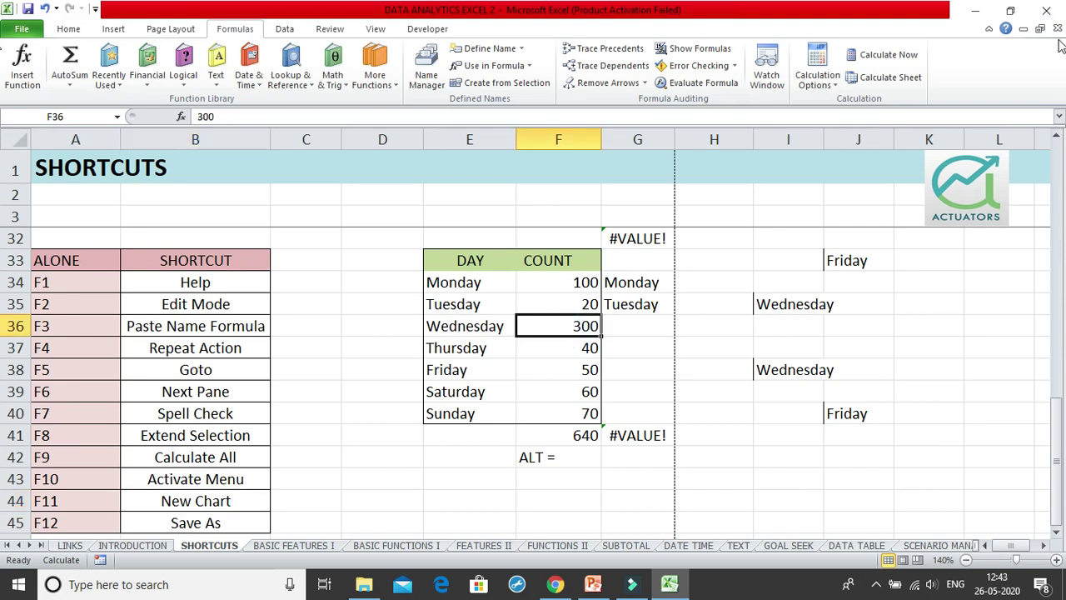
key(F11)
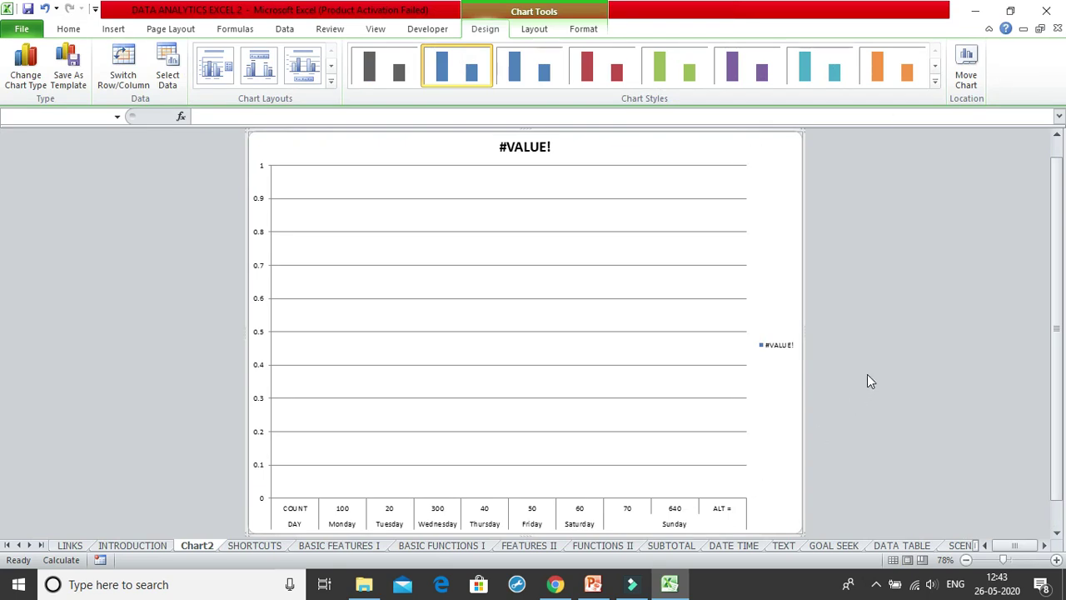
click(255, 544)
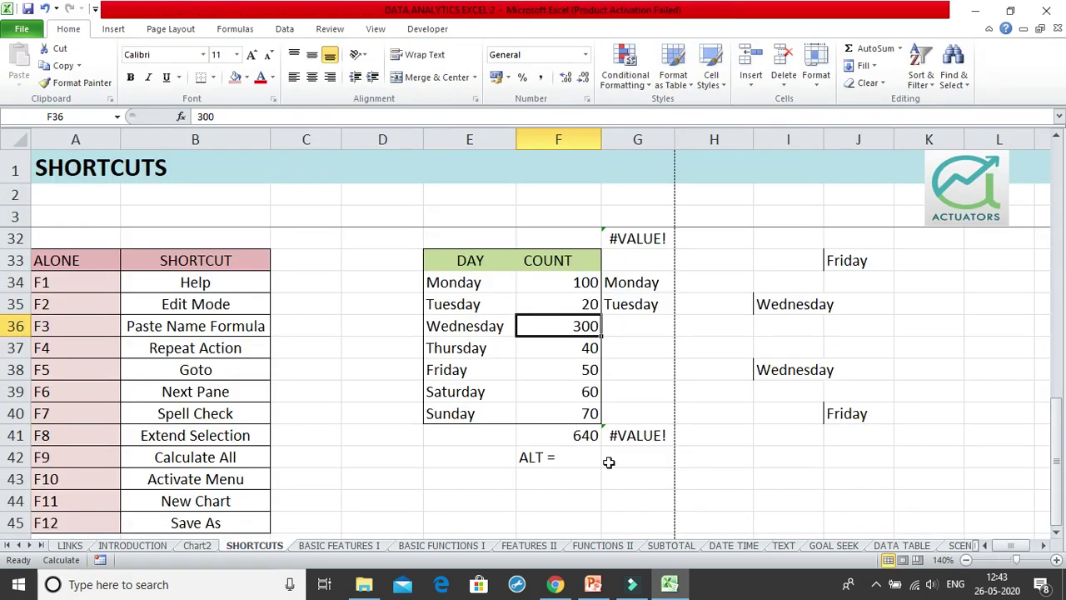
Clear the total and note below the COUNT column and the leftover entries in G32:J42, and select F35
drag(536, 438, 649, 481)
key(Delete)
drag(657, 220, 799, 435)
scroll(801, 429, down, 9)
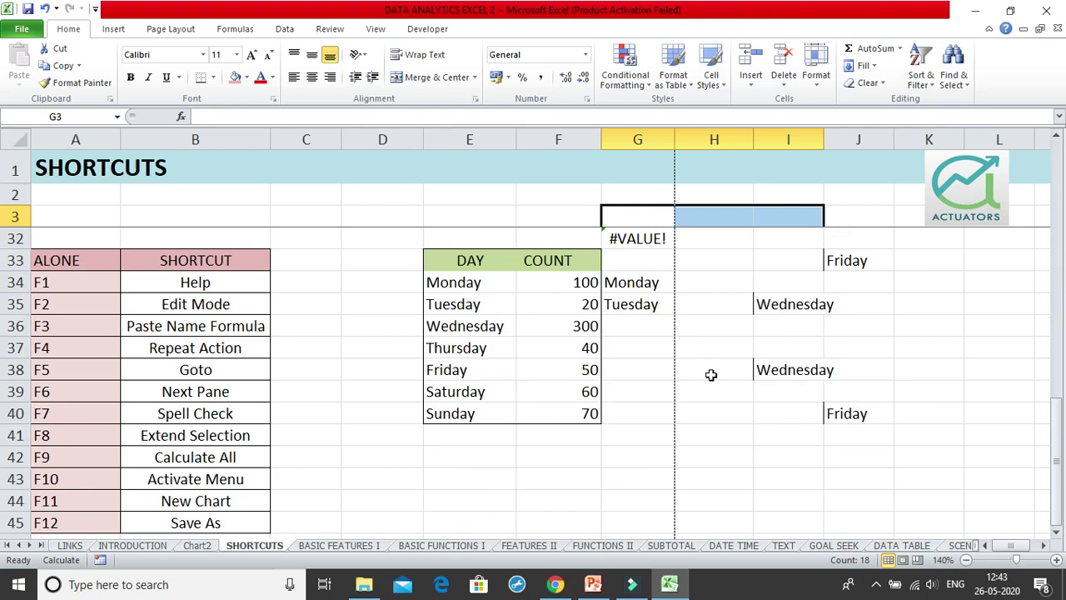
drag(662, 236, 889, 448)
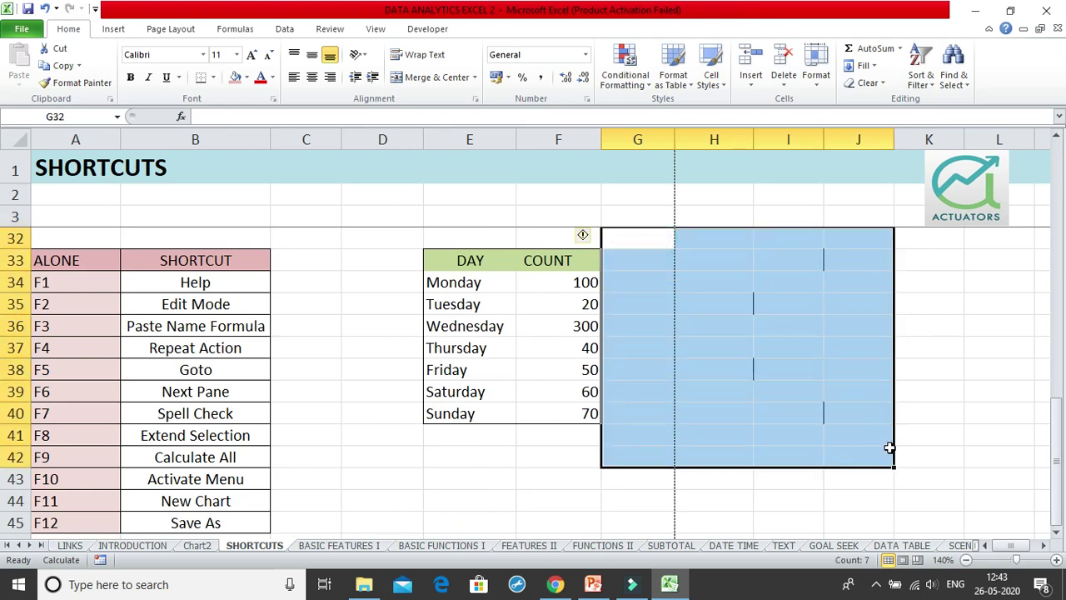
key(Delete)
click(790, 416)
click(575, 305)
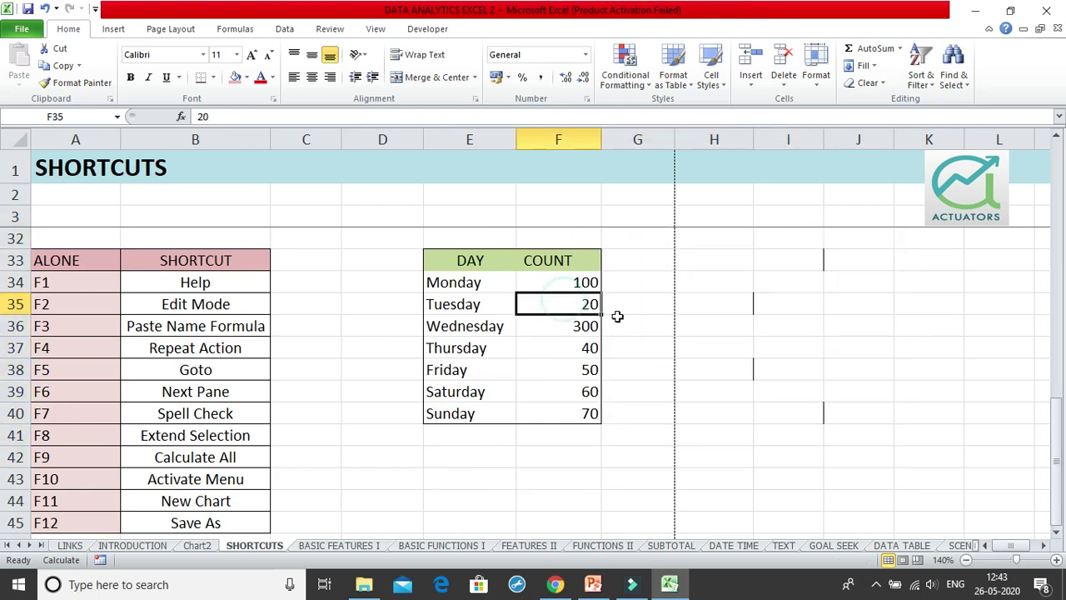
Delete the Chart2 sheet
click(200, 545)
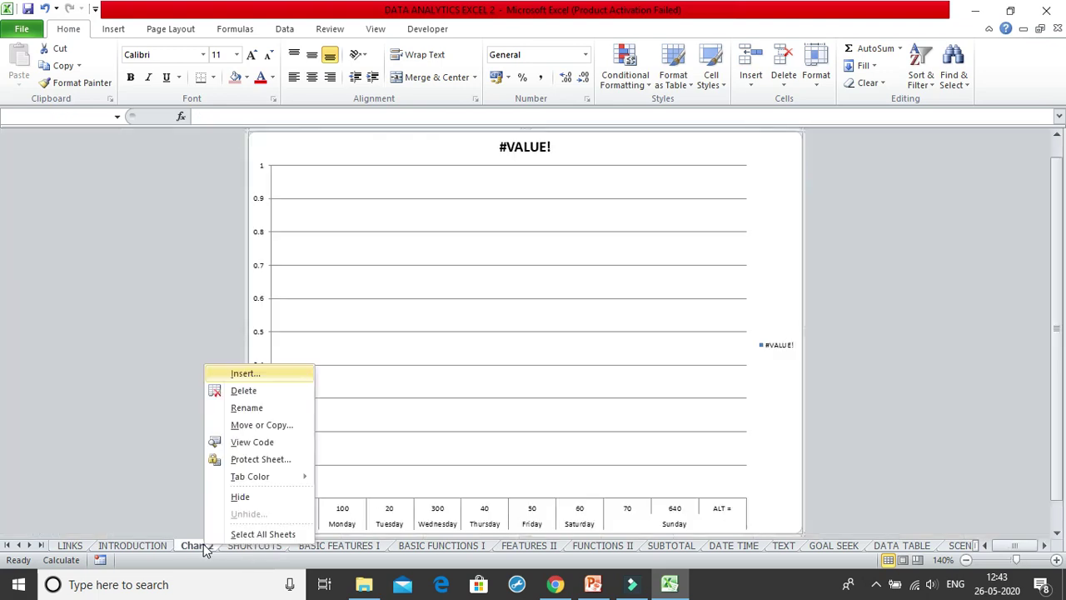
right_click(204, 549)
click(243, 388)
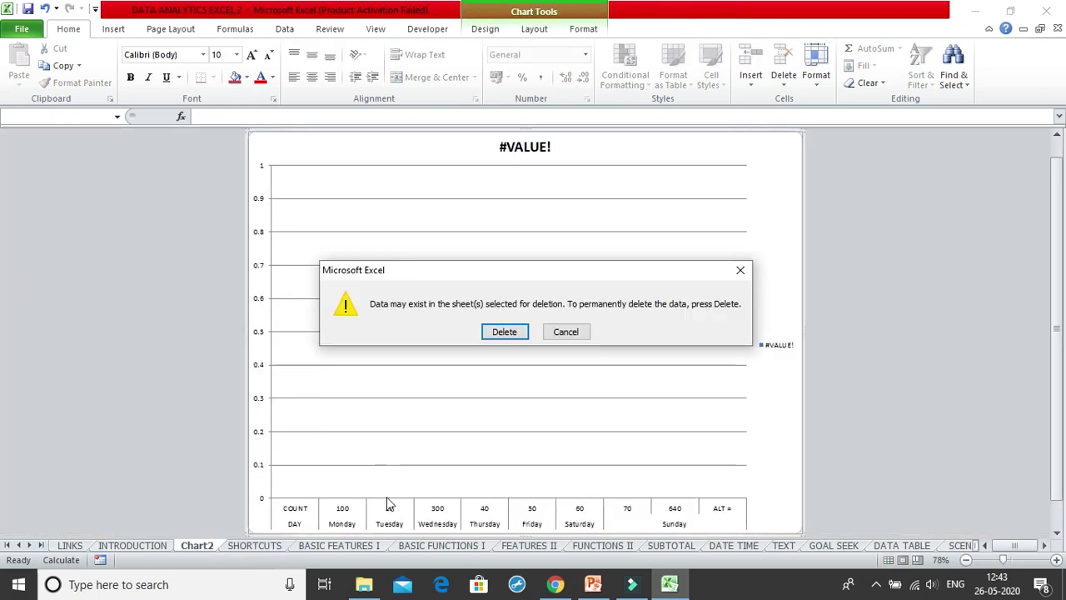
click(508, 331)
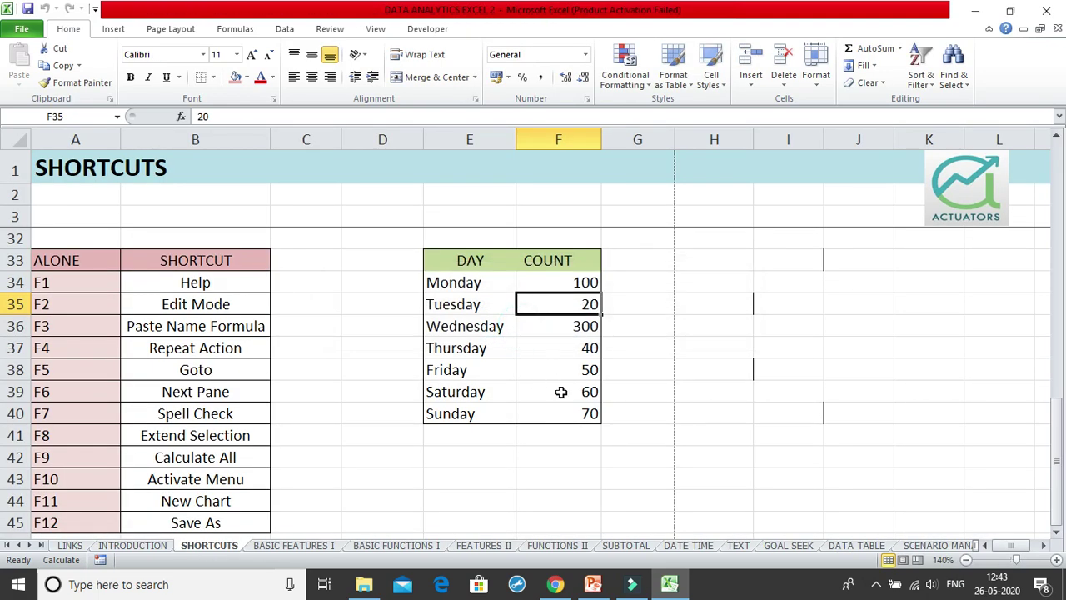
Create a column chart sheet from the cleaned DAY and COUNT table, view it and return to the SHORTCUTS sheet
key(F11)
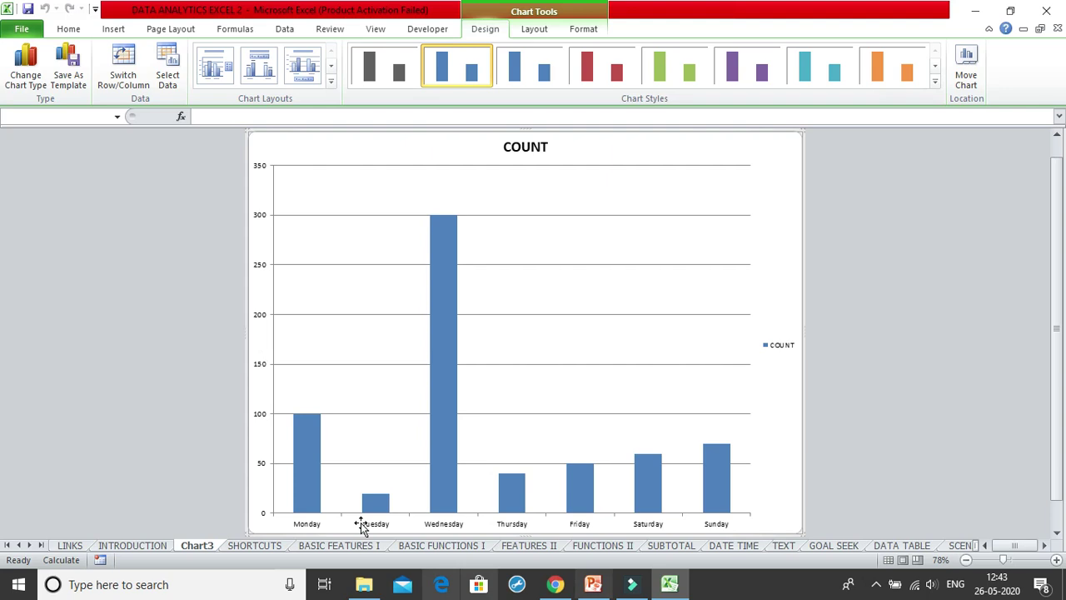
click(255, 546)
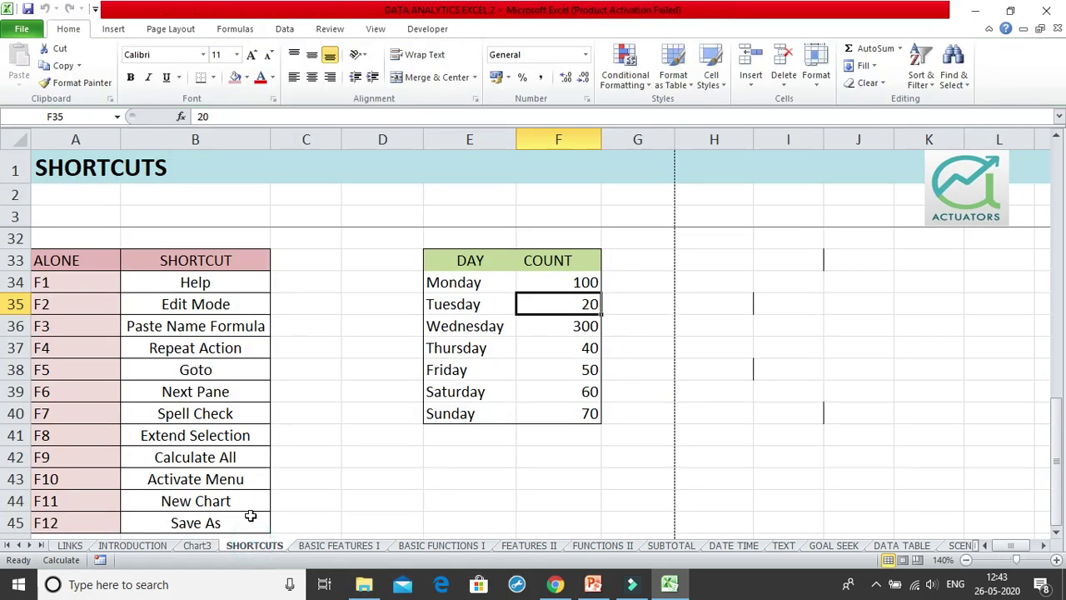
click(201, 547)
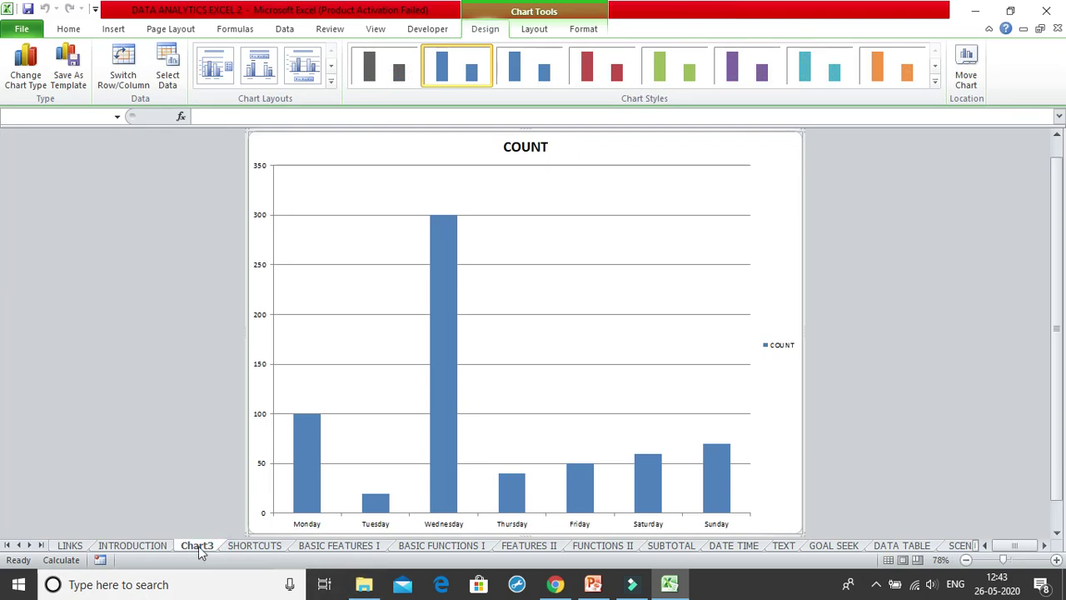
click(231, 548)
Select the Save As entry in B45, open the Save As dialog for the workbook from D35 and cancel it
click(208, 523)
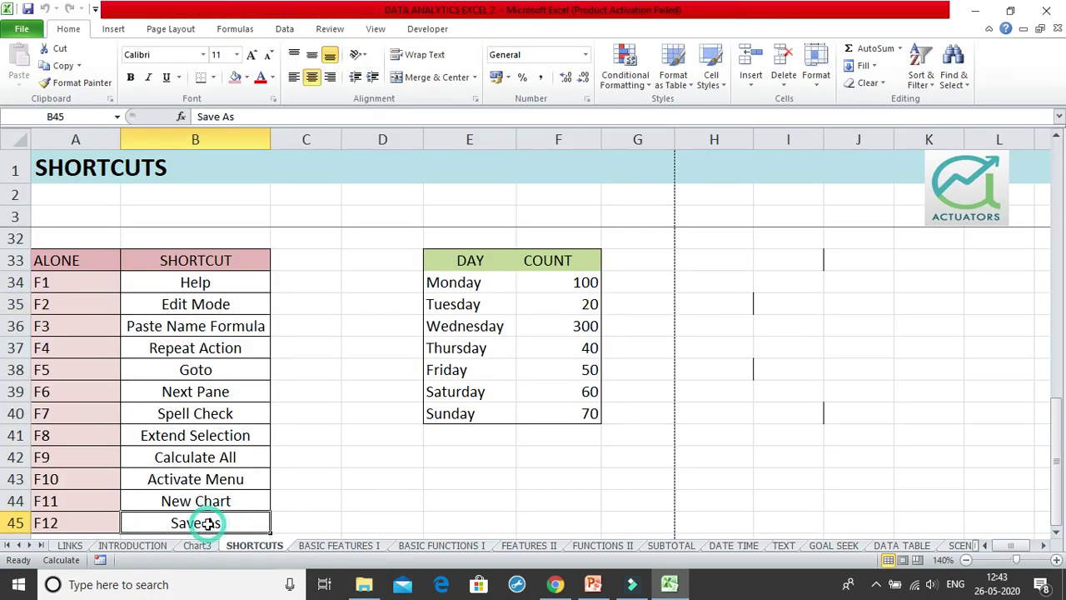
click(408, 301)
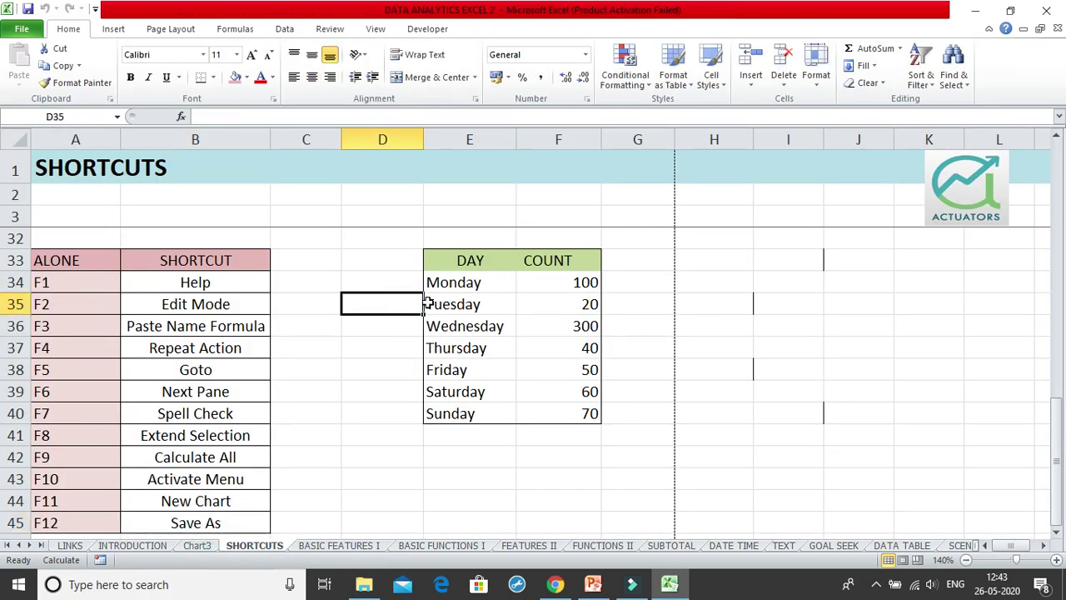
key(F12)
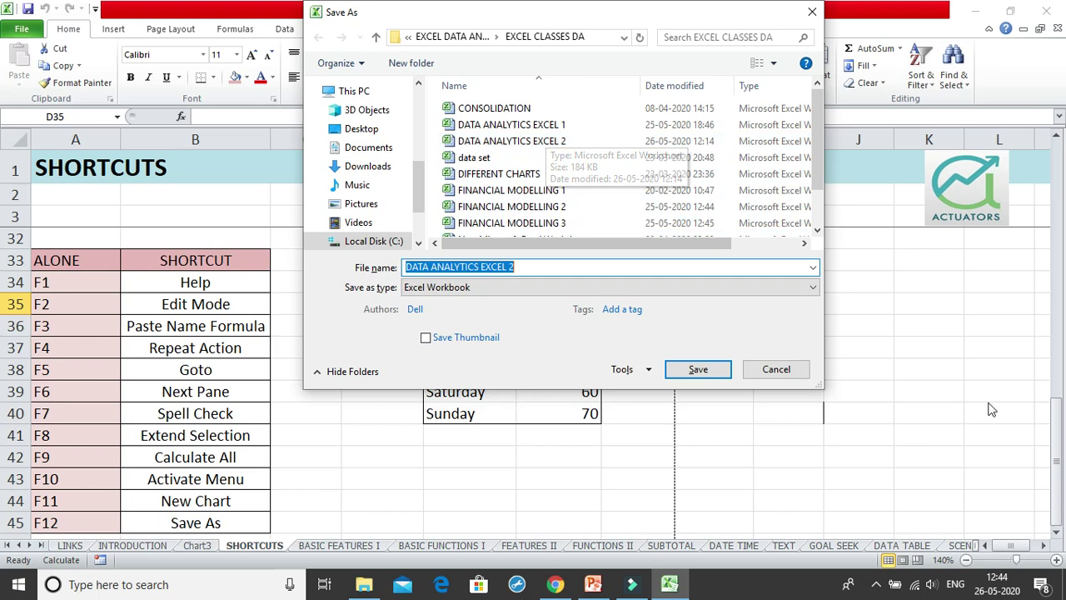
click(801, 370)
Review the F1 to F12 key list in A34:A45, selecting F1 in A34 and F10 in A43
drag(48, 277, 58, 525)
click(90, 275)
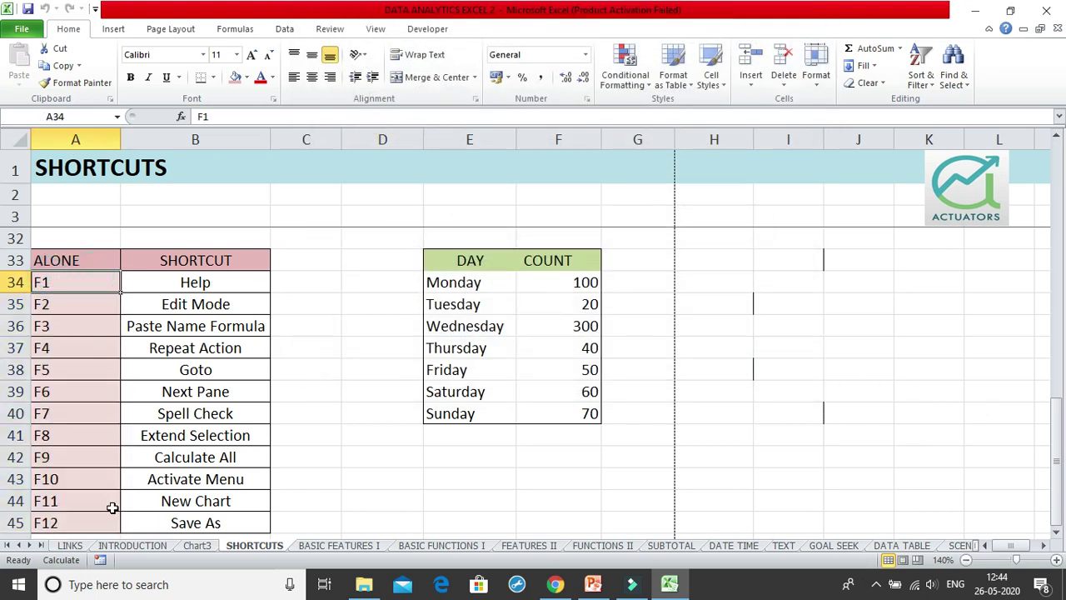
click(110, 477)
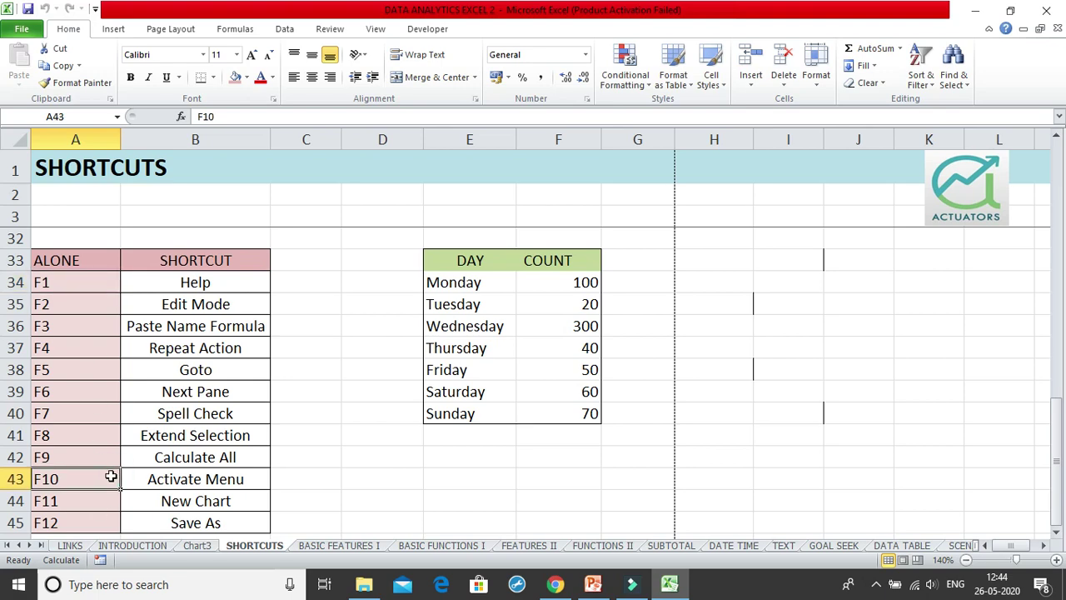